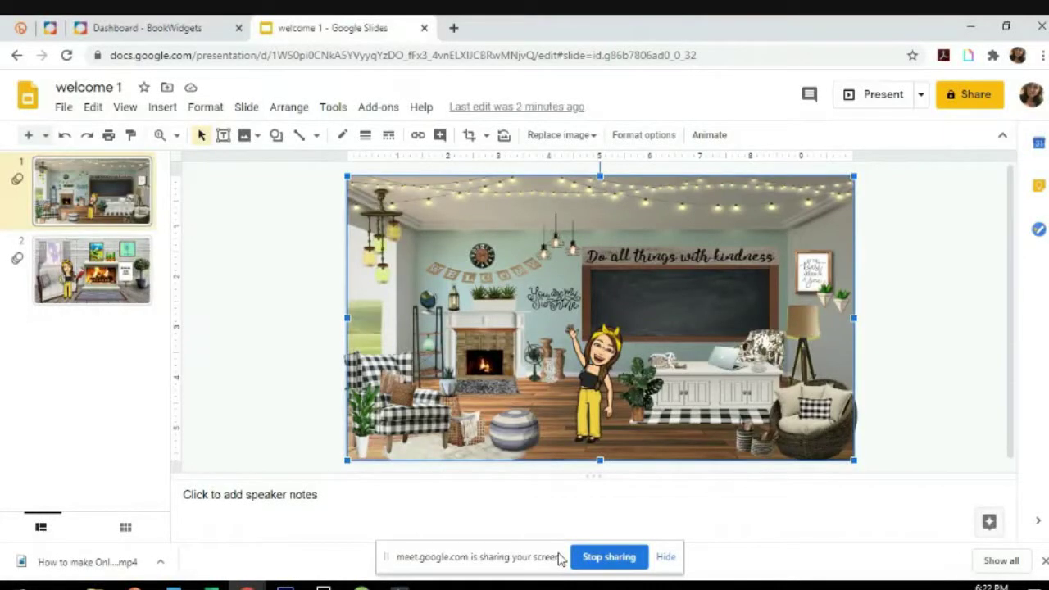
- Open the ottoman's bit.ly link on the classroom slide to launch the Philosophy of Education hangman
{"action": "left_click", "coordinate": [115, 267]}
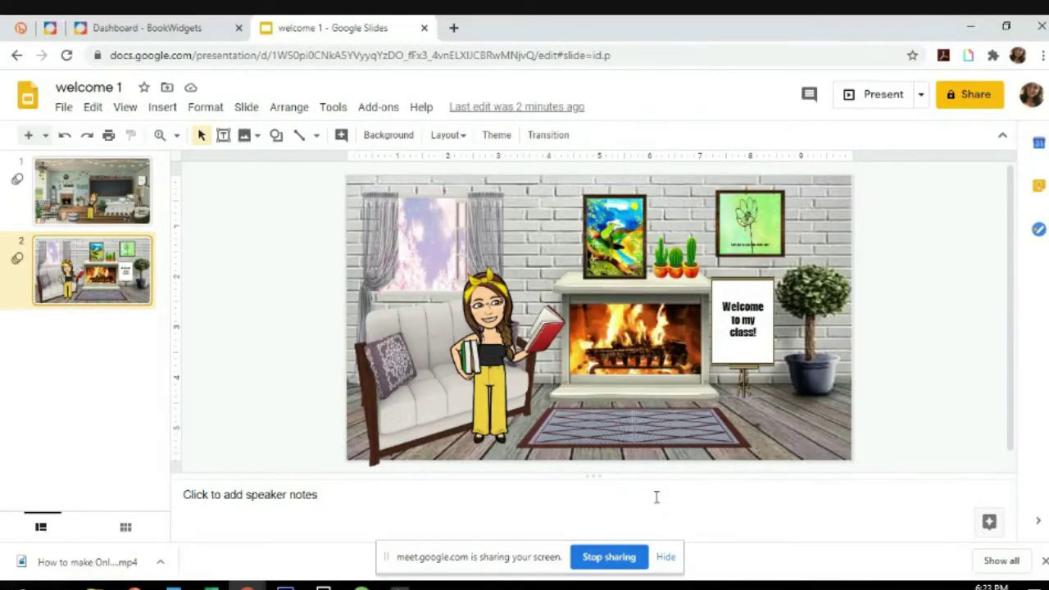
{"action": "left_click", "coordinate": [143, 217]}
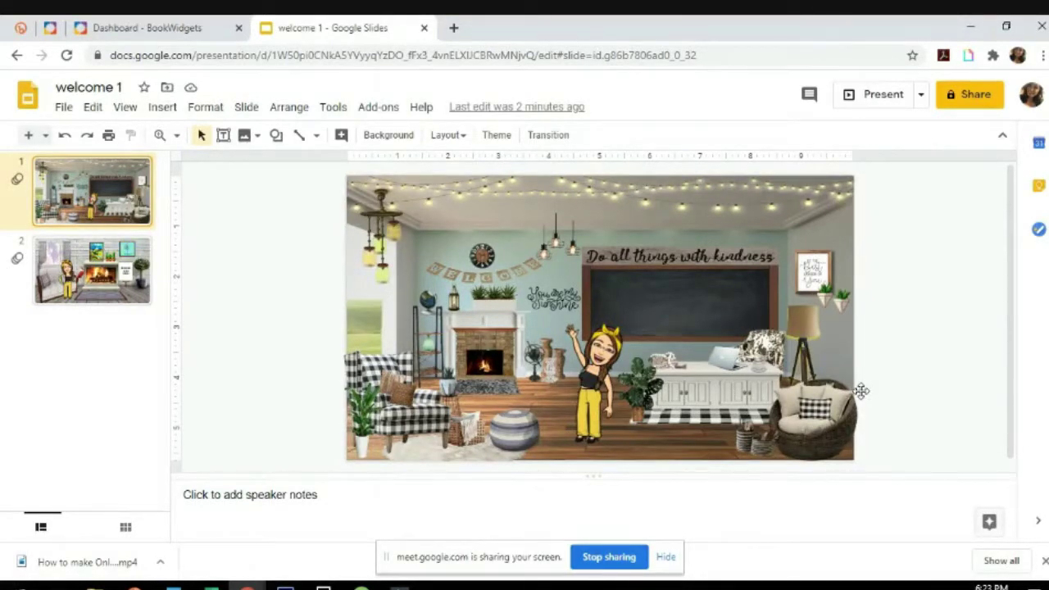
{"action": "left_click", "coordinate": [561, 400]}
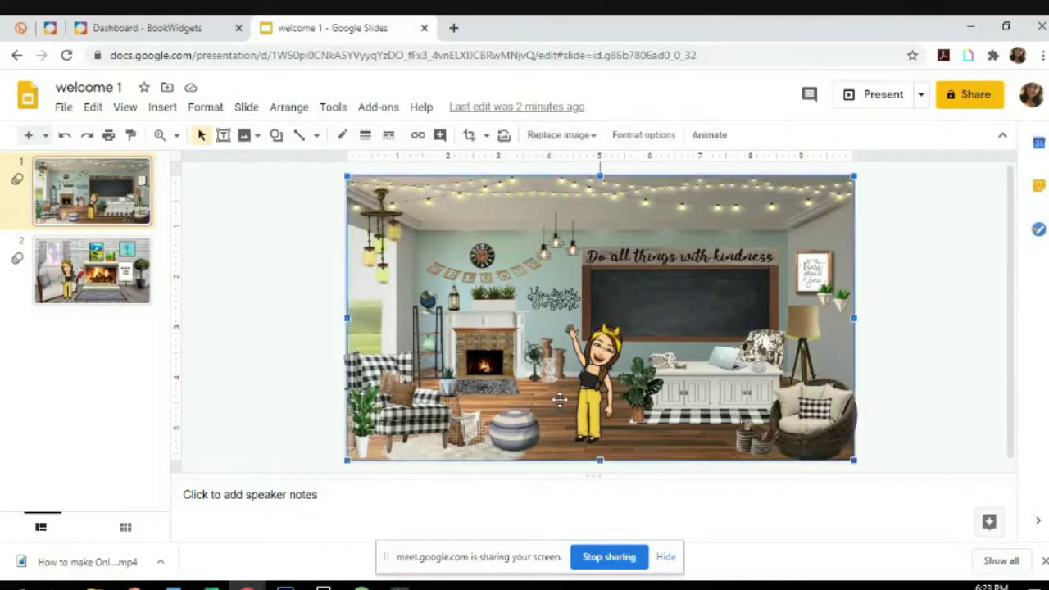
{"action": "left_click", "coordinate": [515, 430]}
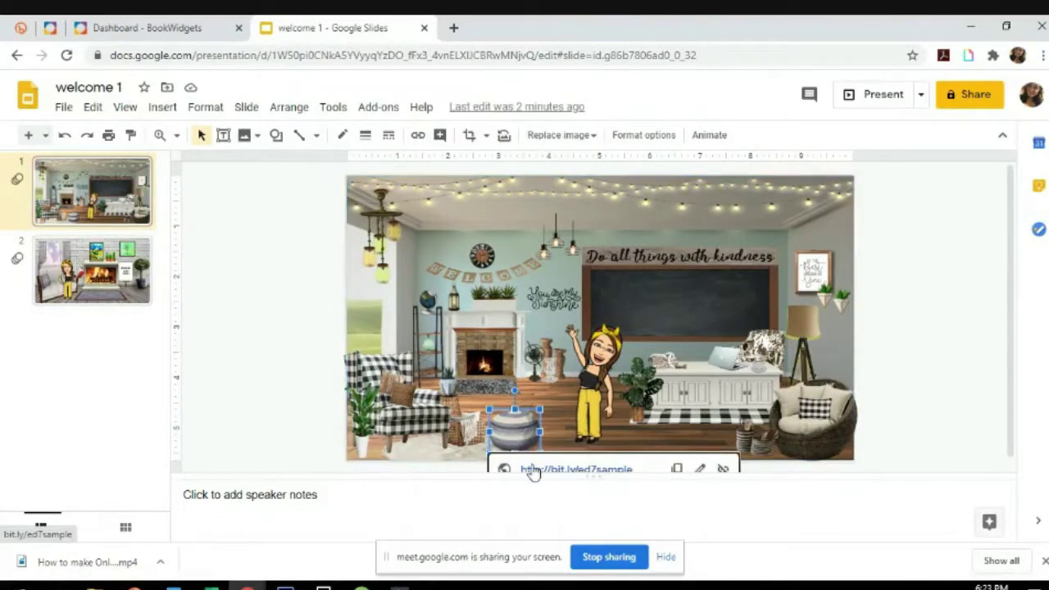
{"action": "left_click", "coordinate": [532, 468]}
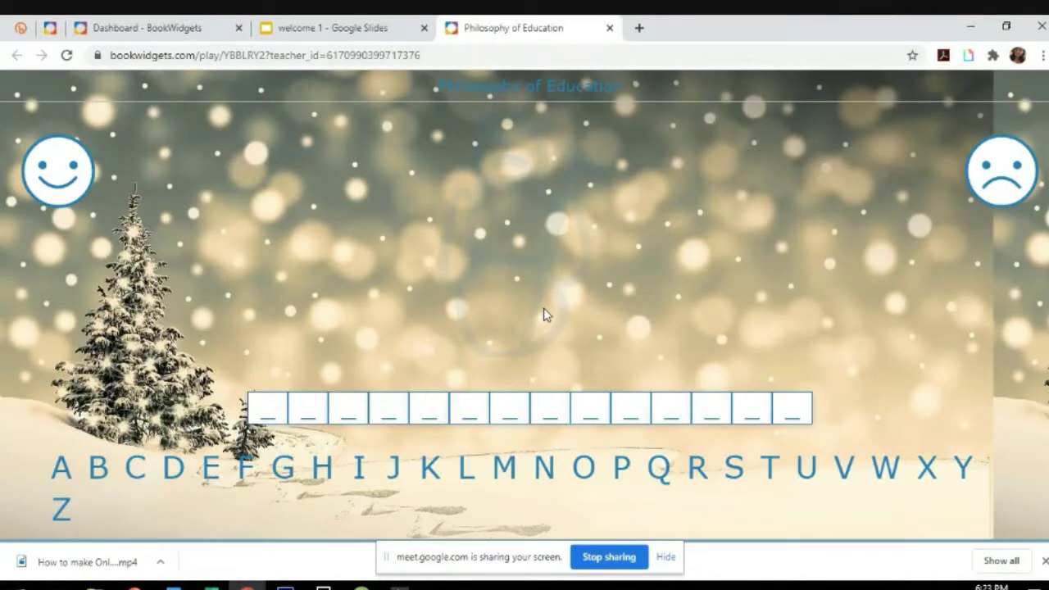
- Guess O, N, R, S, M, E, I, V, T, X, A and L to spell Existentialism
{"action": "left_click", "coordinate": [582, 469]}
{"action": "left_click", "coordinate": [544, 470]}
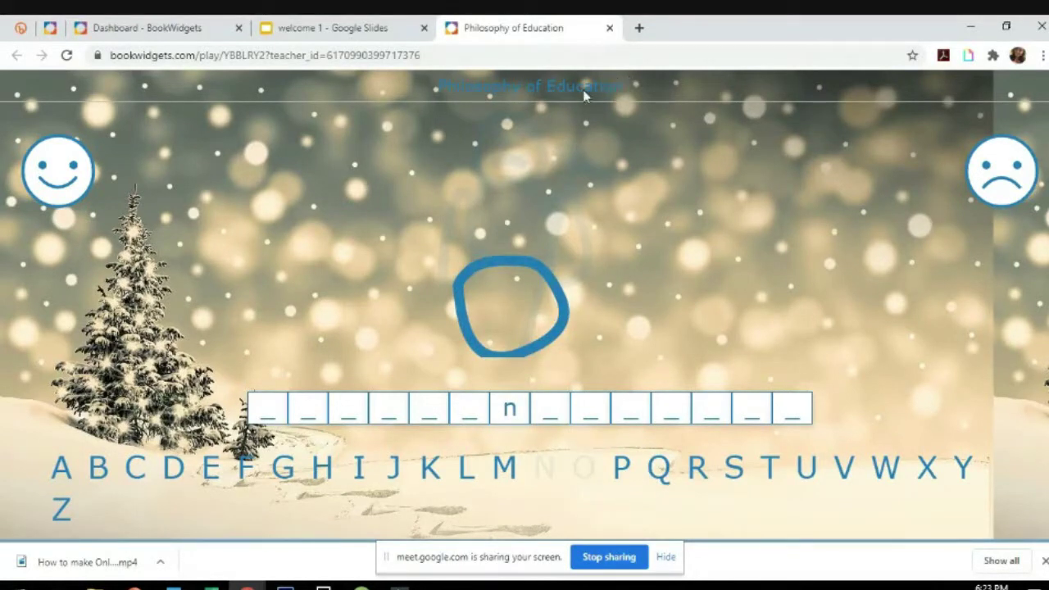
{"action": "left_click", "coordinate": [697, 469]}
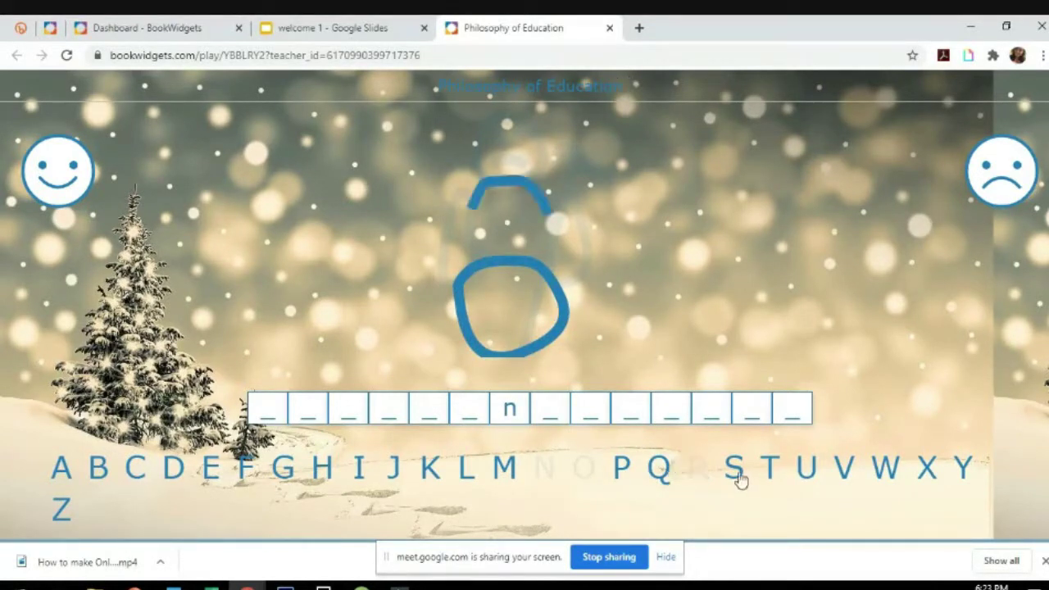
{"action": "left_click", "coordinate": [735, 471]}
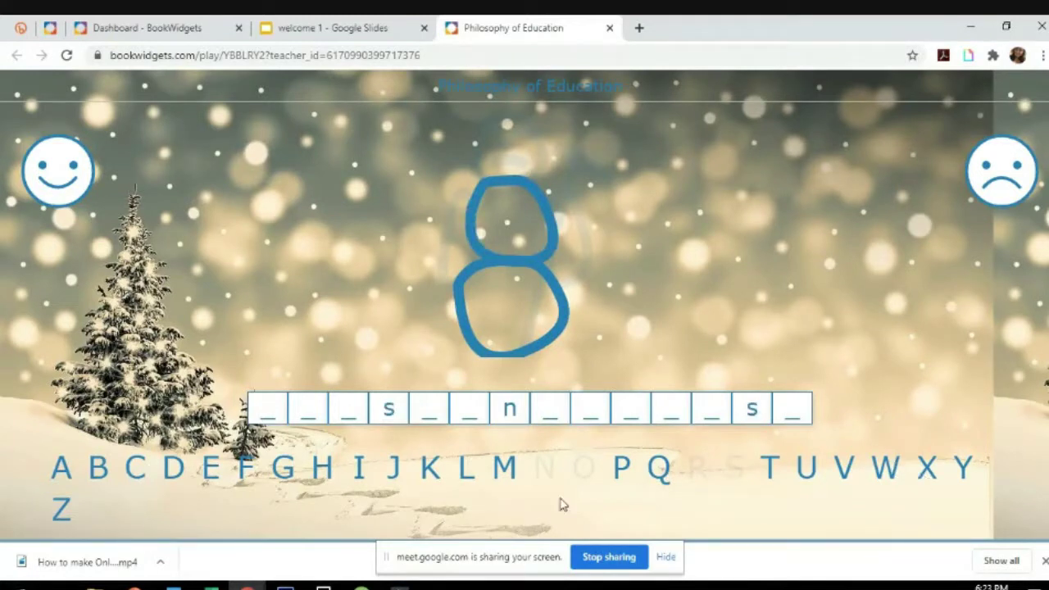
{"action": "left_click", "coordinate": [503, 482]}
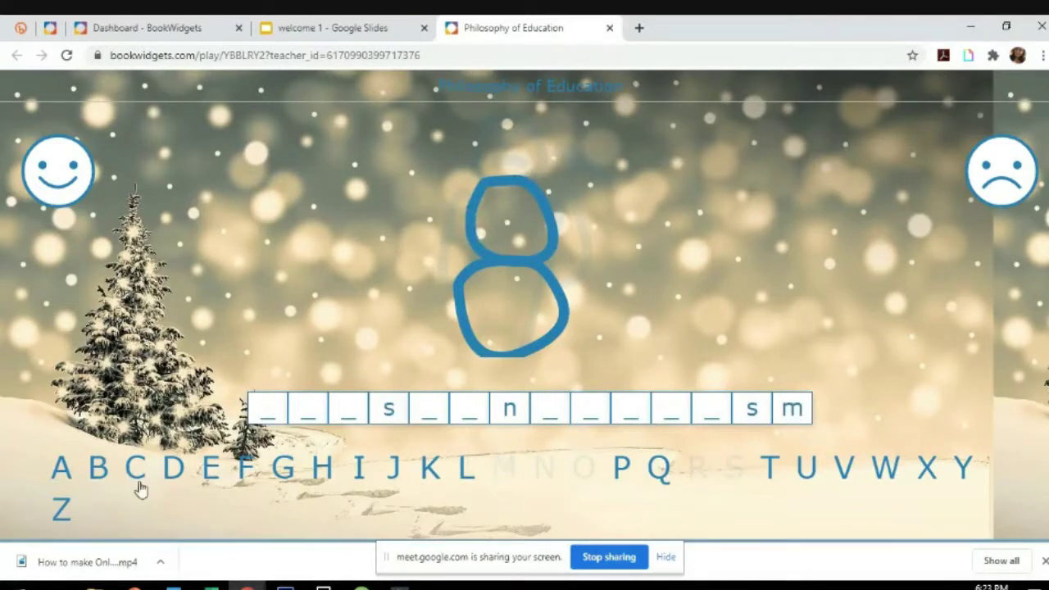
{"action": "left_click", "coordinate": [214, 474]}
{"action": "left_click", "coordinate": [360, 472]}
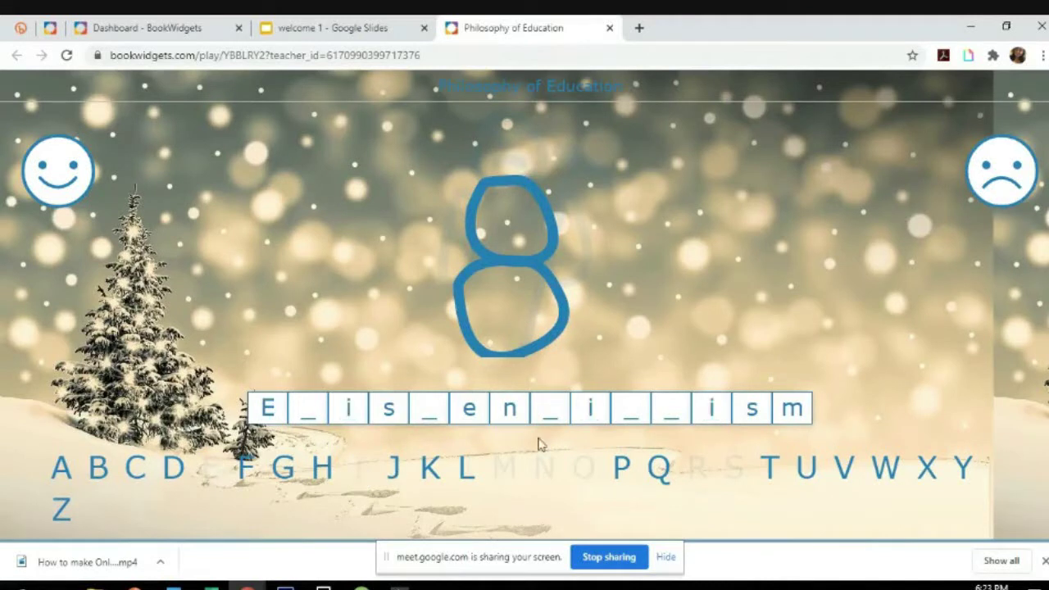
{"action": "left_click", "coordinate": [851, 484]}
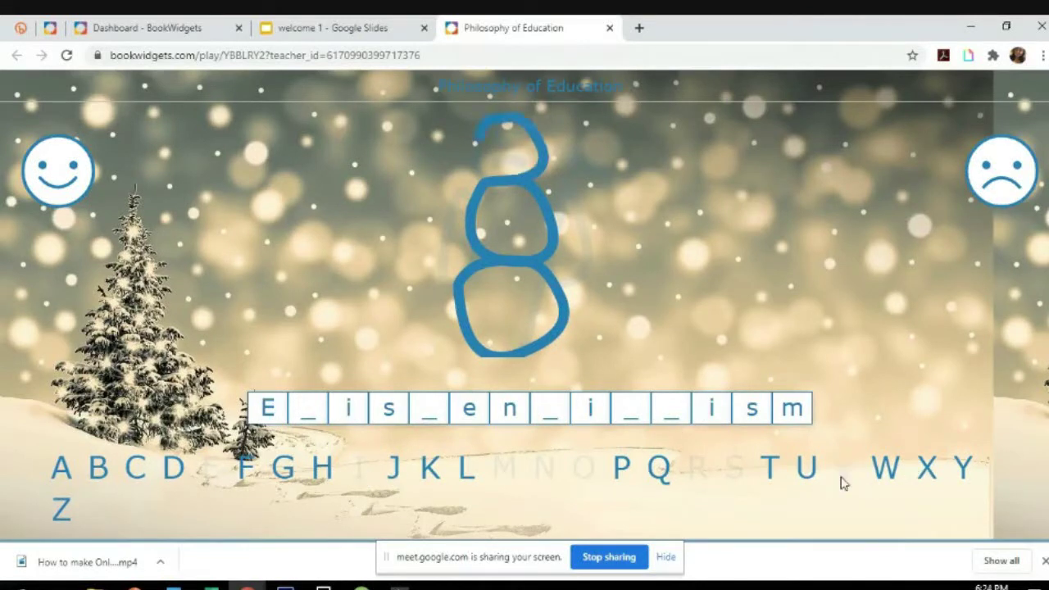
{"action": "left_click", "coordinate": [775, 475]}
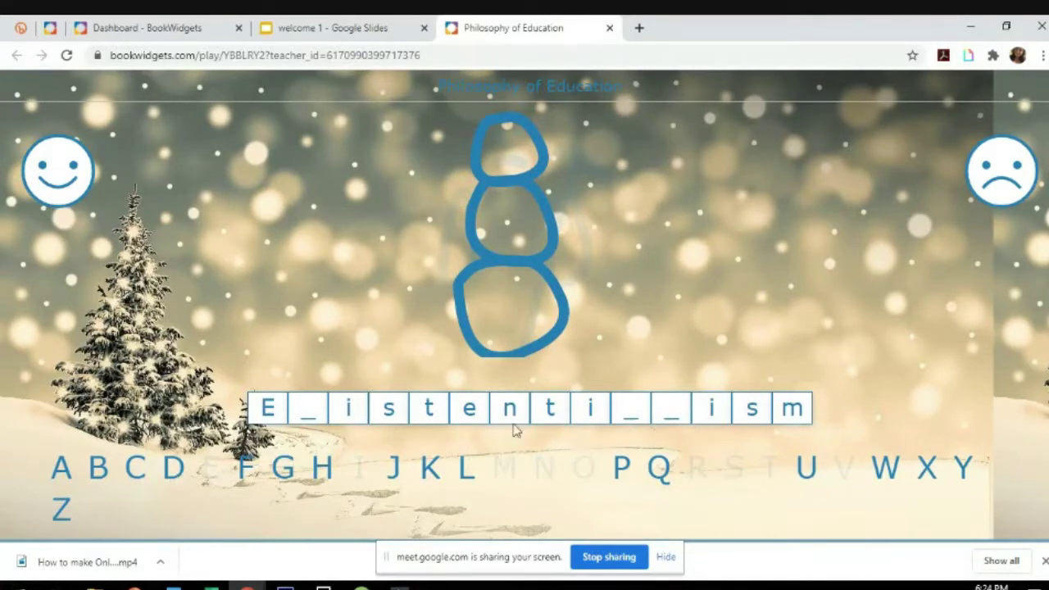
{"action": "left_click", "coordinate": [927, 471]}
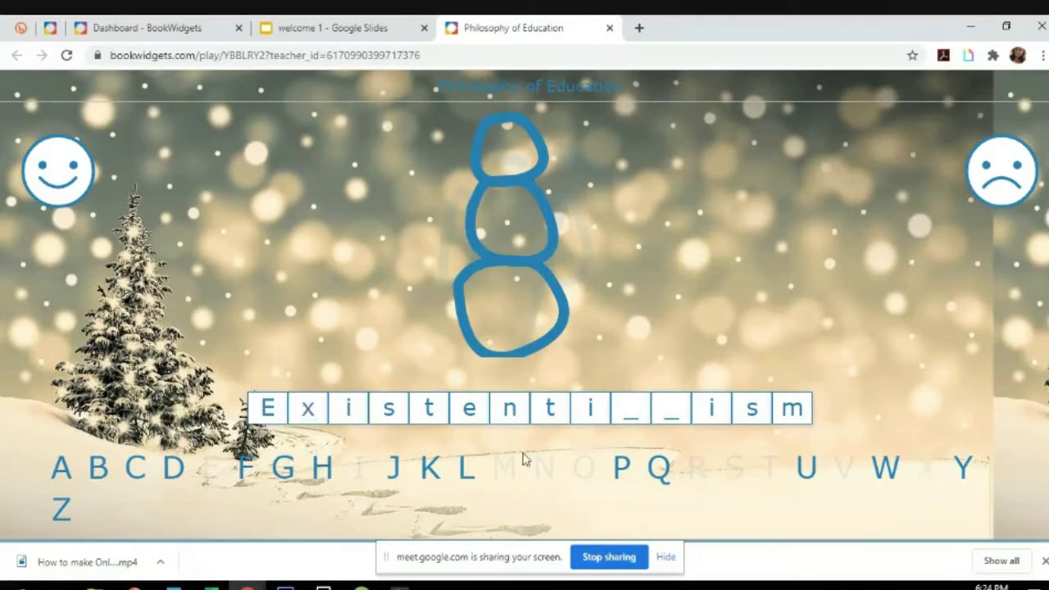
{"action": "left_click", "coordinate": [68, 482]}
{"action": "left_click", "coordinate": [466, 482]}
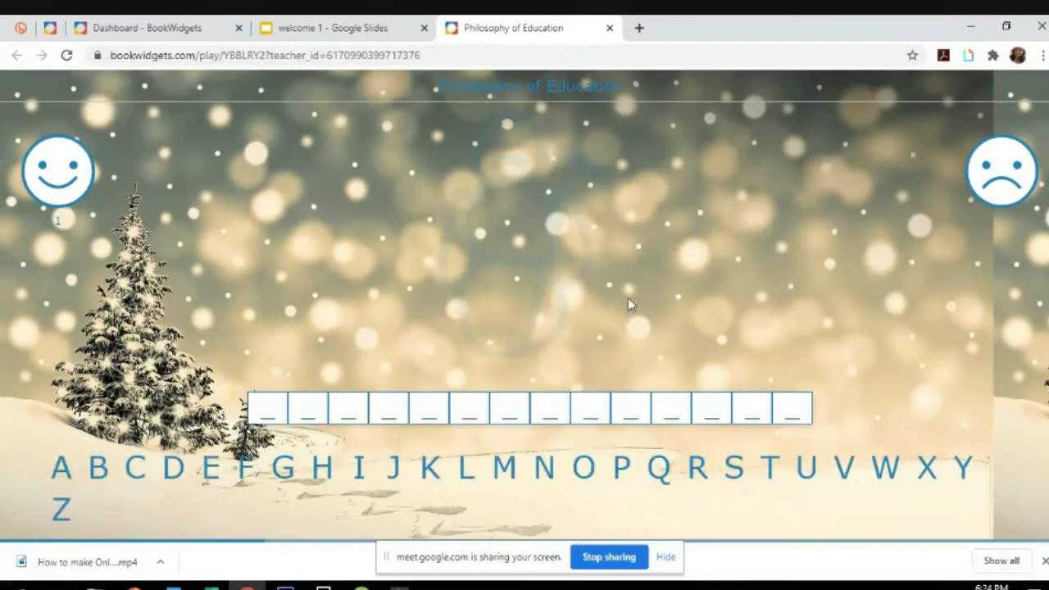
- Guess letters on the Progressivism word until the round ends with Too bad
{"action": "left_click", "coordinate": [735, 469]}
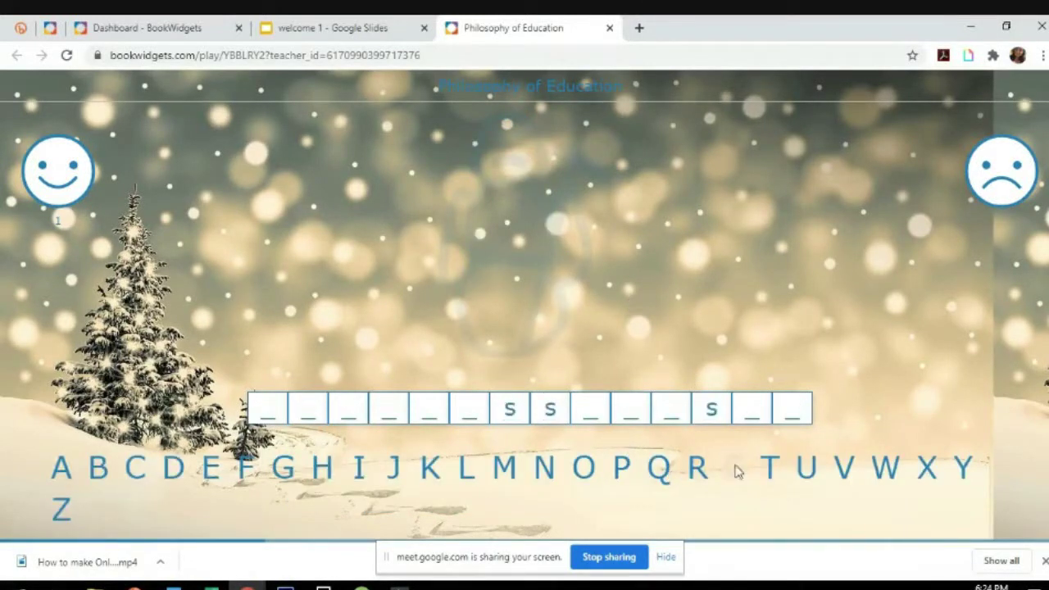
{"action": "left_click", "coordinate": [502, 471]}
{"action": "left_click", "coordinate": [359, 469]}
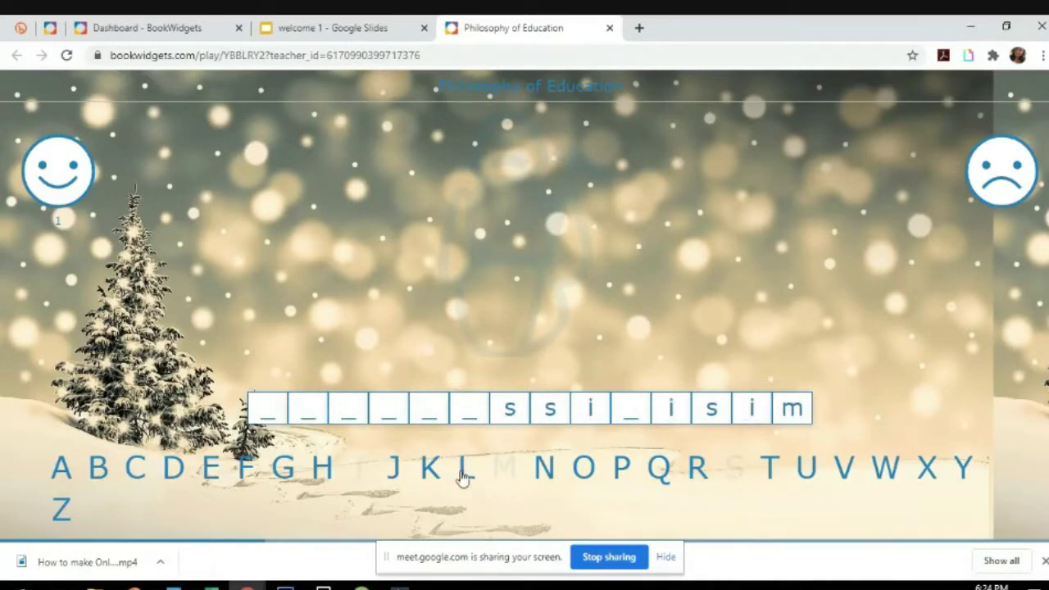
{"action": "left_click", "coordinate": [453, 465]}
{"action": "left_click", "coordinate": [664, 469]}
{"action": "left_click", "coordinate": [697, 473]}
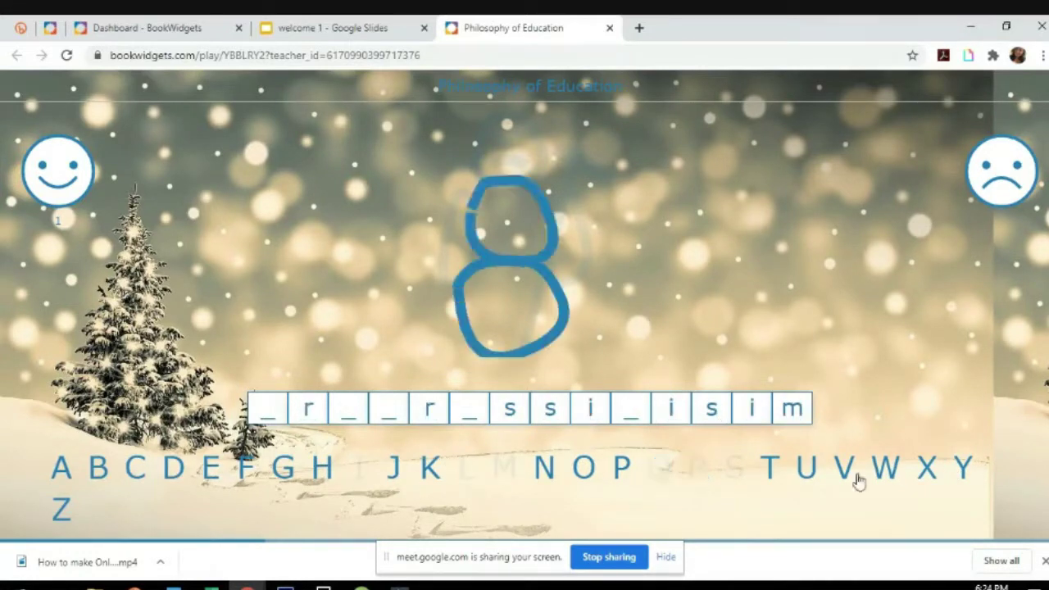
{"action": "left_click", "coordinate": [850, 475]}
{"action": "left_click", "coordinate": [936, 473]}
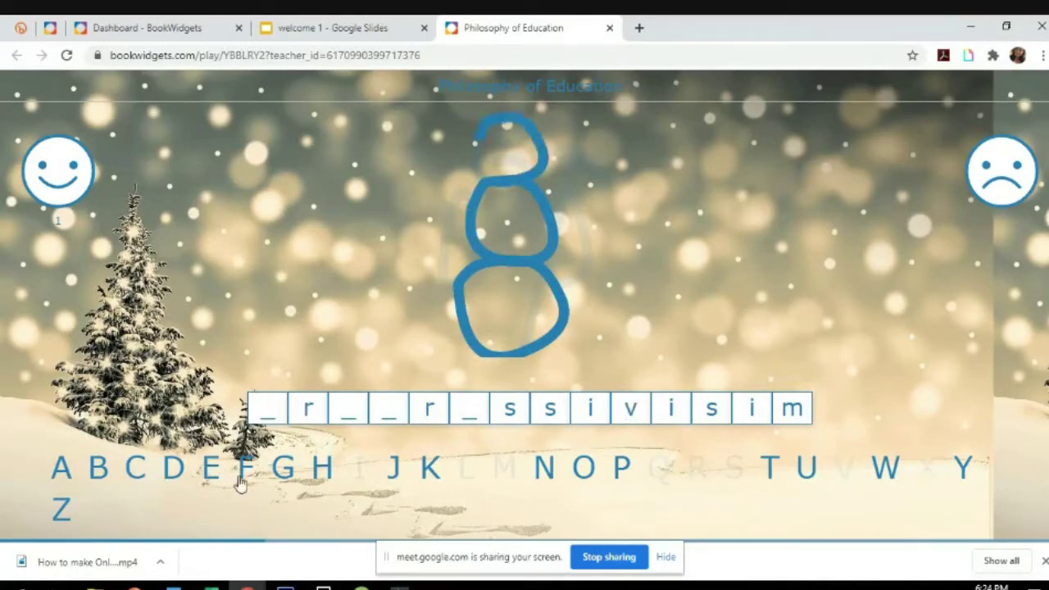
{"action": "left_click", "coordinate": [212, 469]}
{"action": "left_click", "coordinate": [282, 468]}
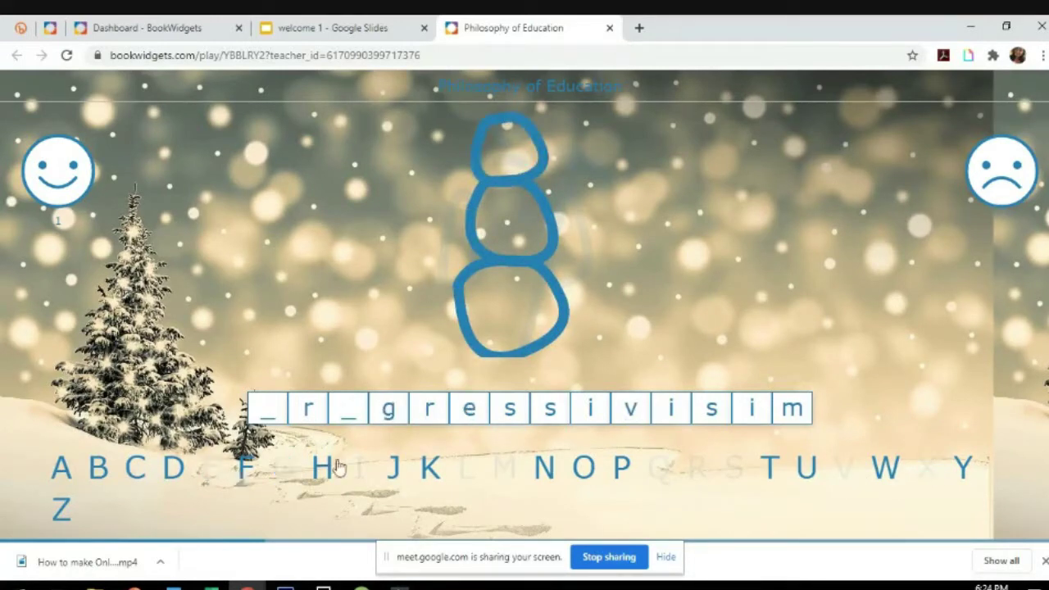
{"action": "left_click", "coordinate": [551, 467]}
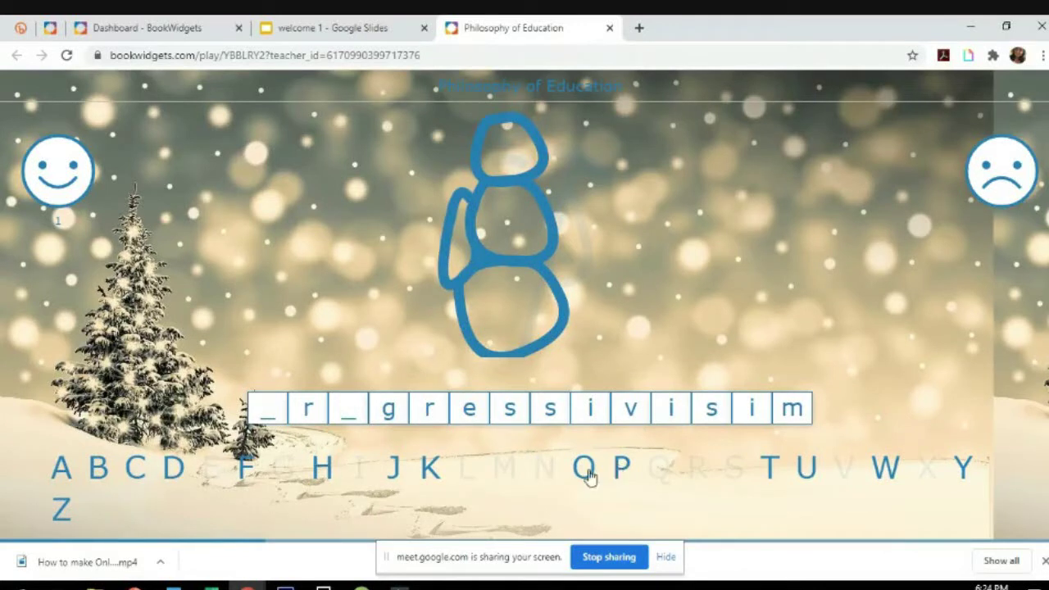
{"action": "left_click", "coordinate": [768, 469]}
{"action": "left_click", "coordinate": [891, 478]}
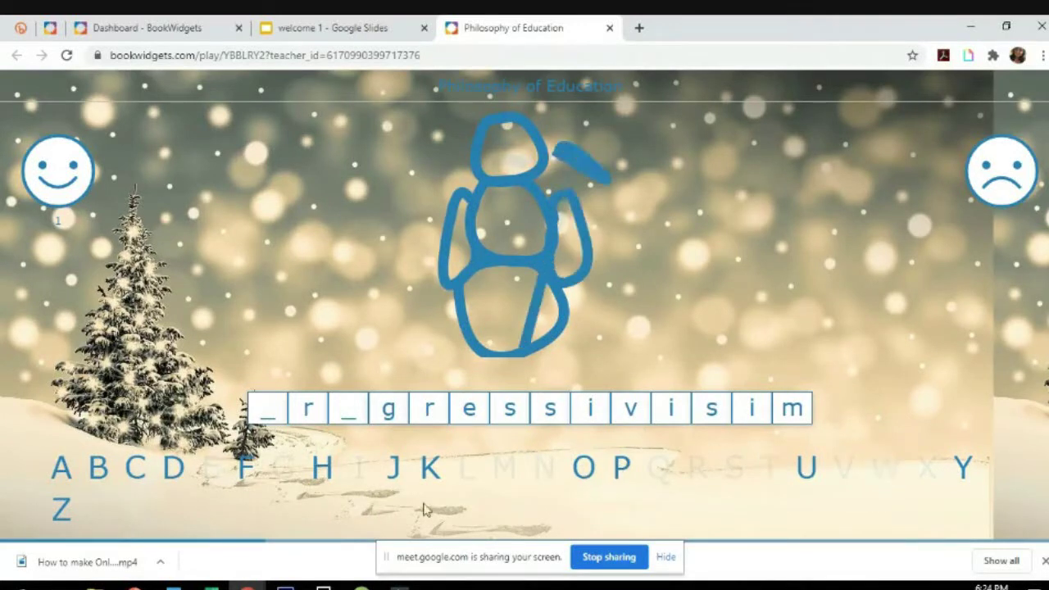
{"action": "left_click", "coordinate": [75, 474]}
{"action": "left_click", "coordinate": [131, 470]}
{"action": "left_click", "coordinate": [241, 474]}
{"action": "left_click", "coordinate": [322, 470]}
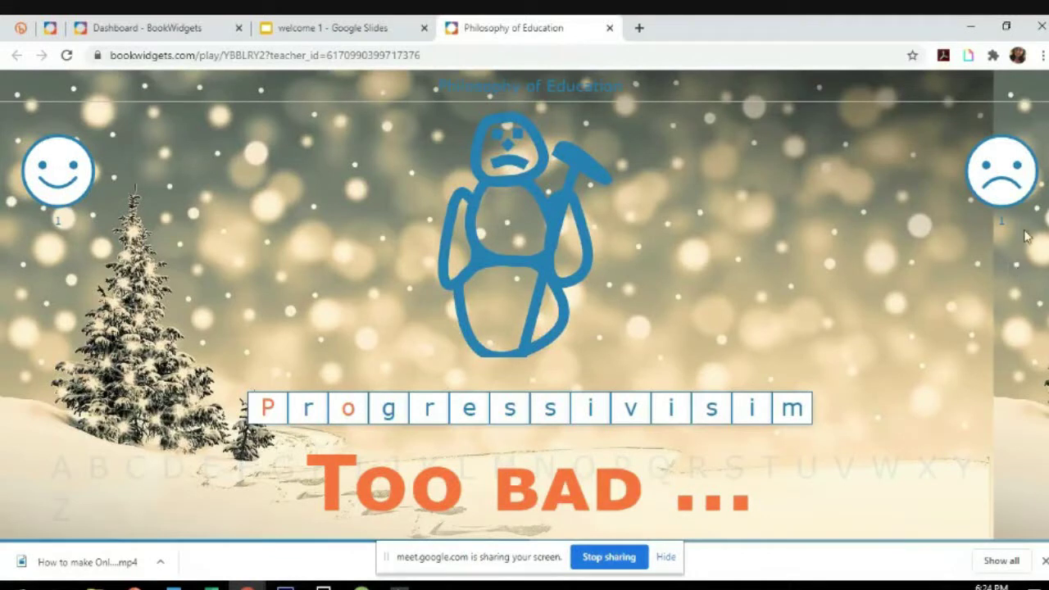
- Move to the next word and guess letters until Perennialism is revealed as missed
{"action": "left_click", "coordinate": [670, 330]}
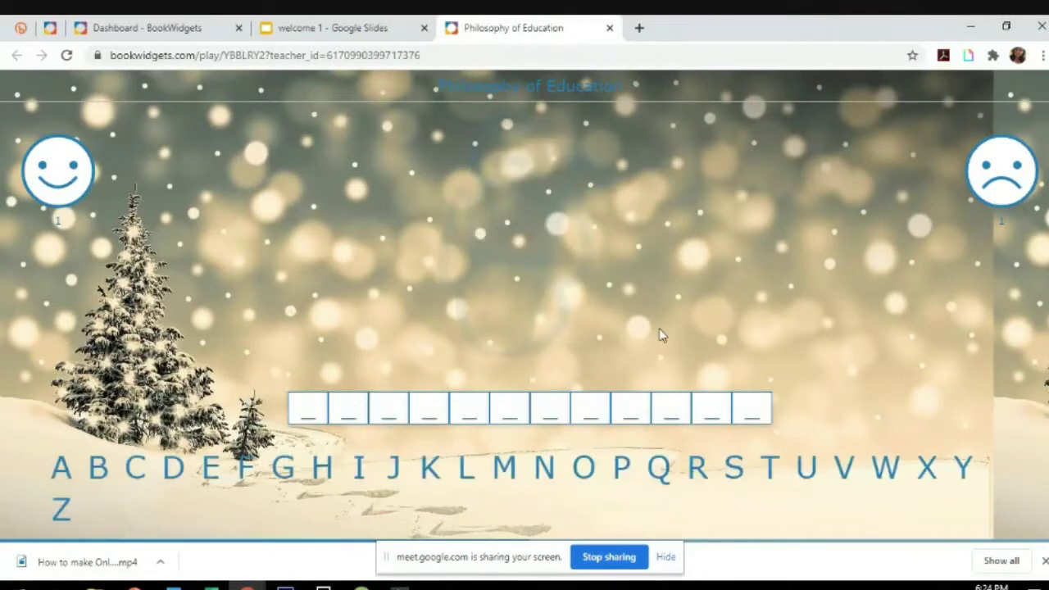
{"action": "left_click", "coordinate": [768, 467]}
{"action": "left_click", "coordinate": [885, 467]}
{"action": "left_click", "coordinate": [429, 467]}
{"action": "left_click", "coordinate": [281, 467]}
{"action": "left_click", "coordinate": [173, 467]}
{"action": "left_click", "coordinate": [99, 467]}
{"action": "left_click", "coordinate": [583, 467]}
{"action": "left_click", "coordinate": [698, 467]}
{"action": "left_click", "coordinate": [844, 467]}
{"action": "left_click", "coordinate": [963, 467]}
{"action": "left_click", "coordinate": [359, 467]}
{"action": "left_click", "coordinate": [504, 467]}
{"action": "left_click", "coordinate": [734, 465]}
{"action": "left_click", "coordinate": [544, 467]}
{"action": "left_click", "coordinate": [246, 469]}
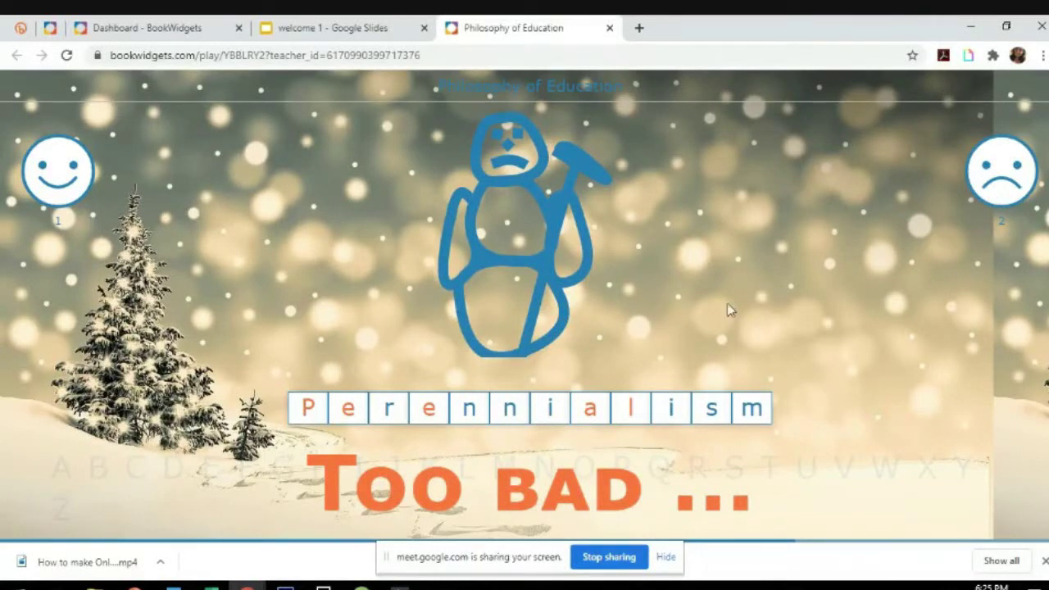
- Guess T, U, P, M, O, S, I, C and N in the Constructivism word
{"action": "left_click", "coordinate": [774, 469]}
{"action": "left_click", "coordinate": [810, 470]}
{"action": "left_click", "coordinate": [621, 468]}
{"action": "left_click", "coordinate": [504, 468]}
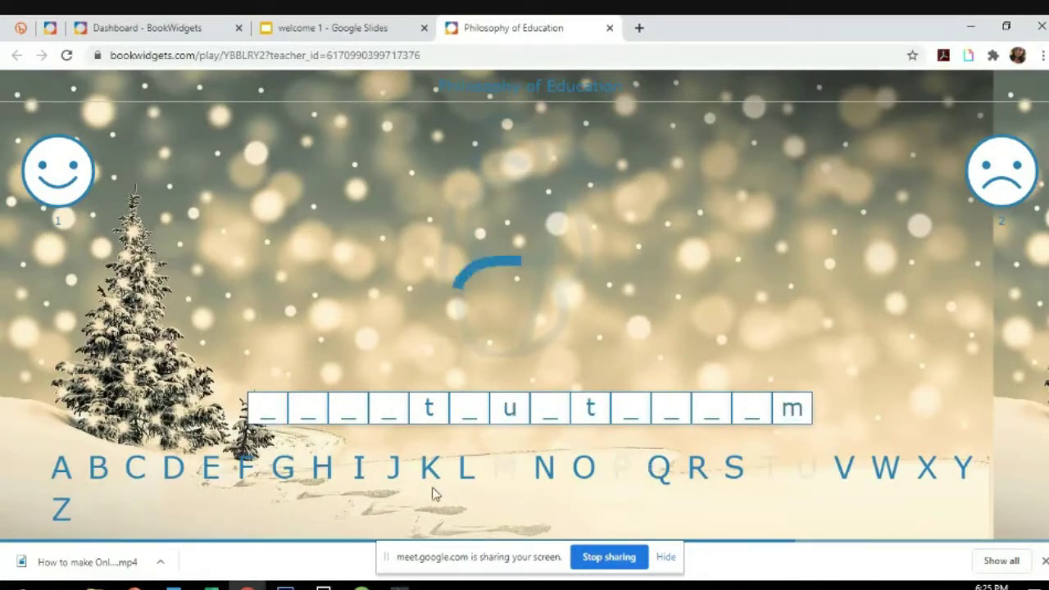
{"action": "left_click", "coordinate": [578, 470]}
{"action": "left_click", "coordinate": [734, 469]}
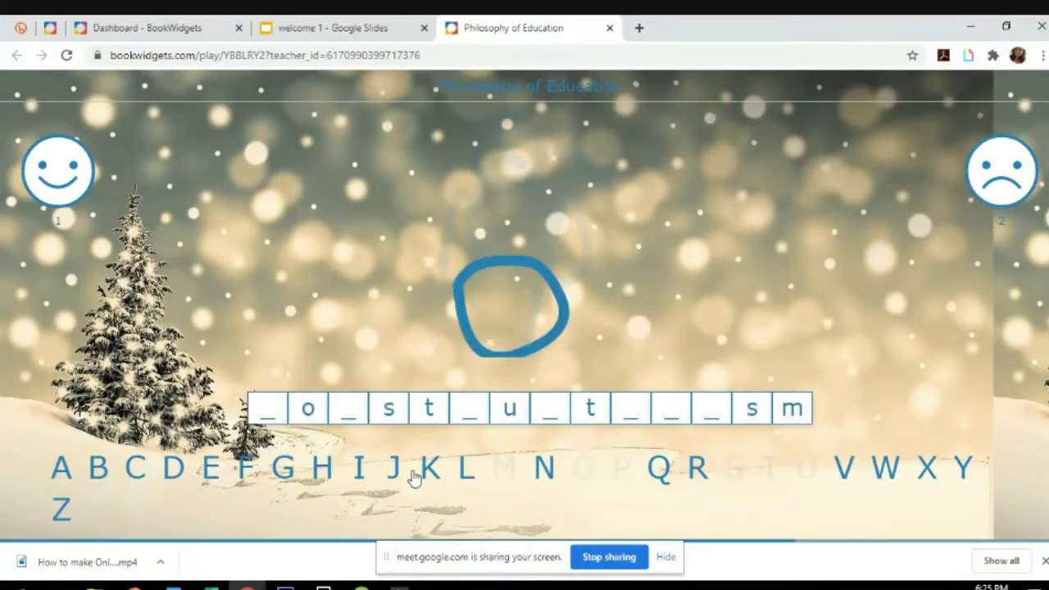
{"action": "left_click", "coordinate": [359, 469]}
{"action": "left_click", "coordinate": [138, 469]}
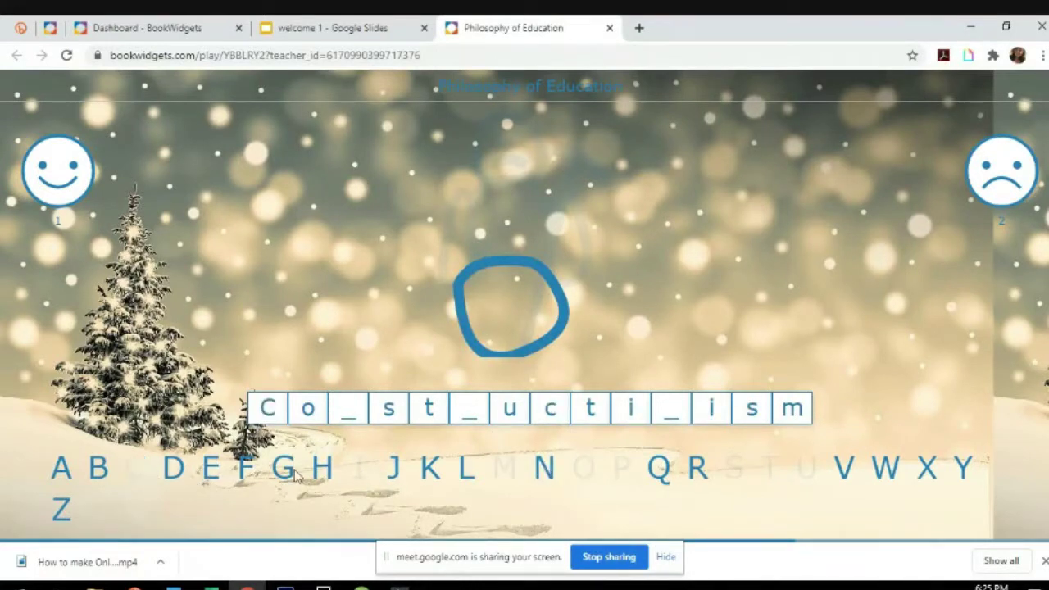
{"action": "left_click", "coordinate": [542, 471]}
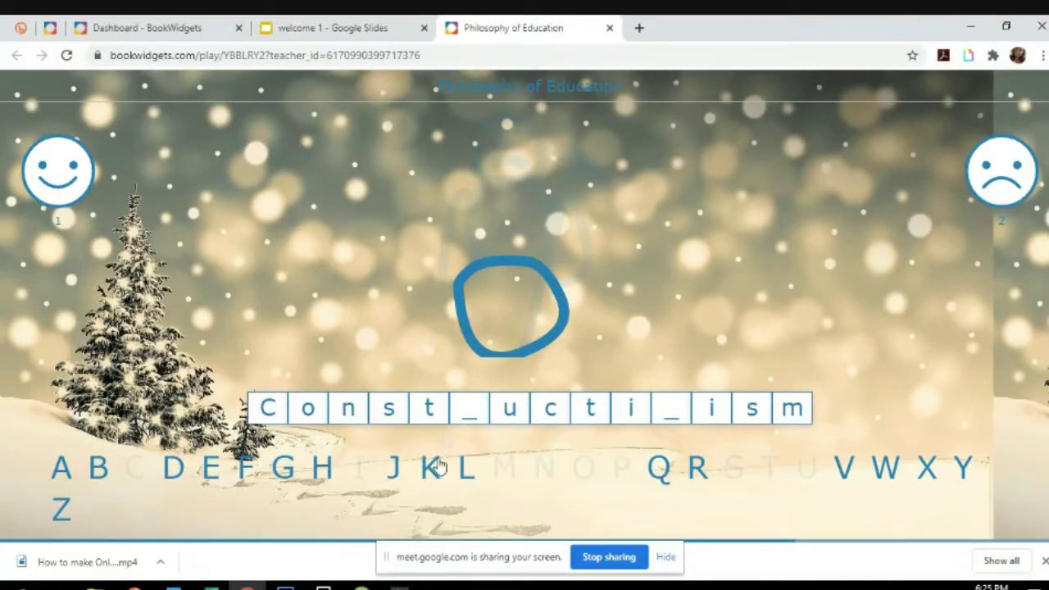
- Finish Constructivism with V and R, then switch back to the welcome 1 deck
{"action": "left_click", "coordinate": [844, 471]}
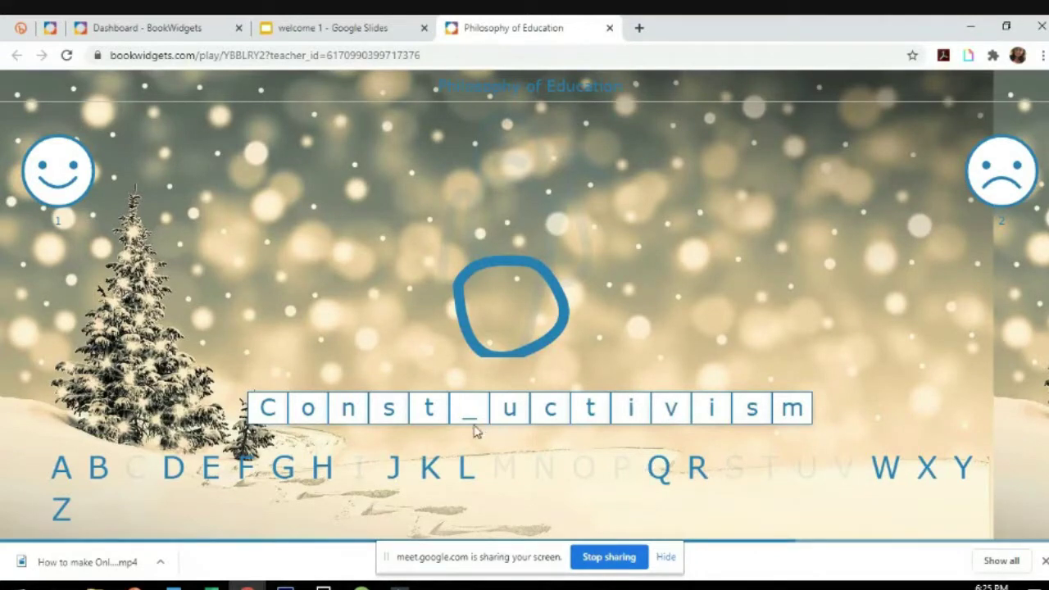
{"action": "left_click", "coordinate": [696, 470]}
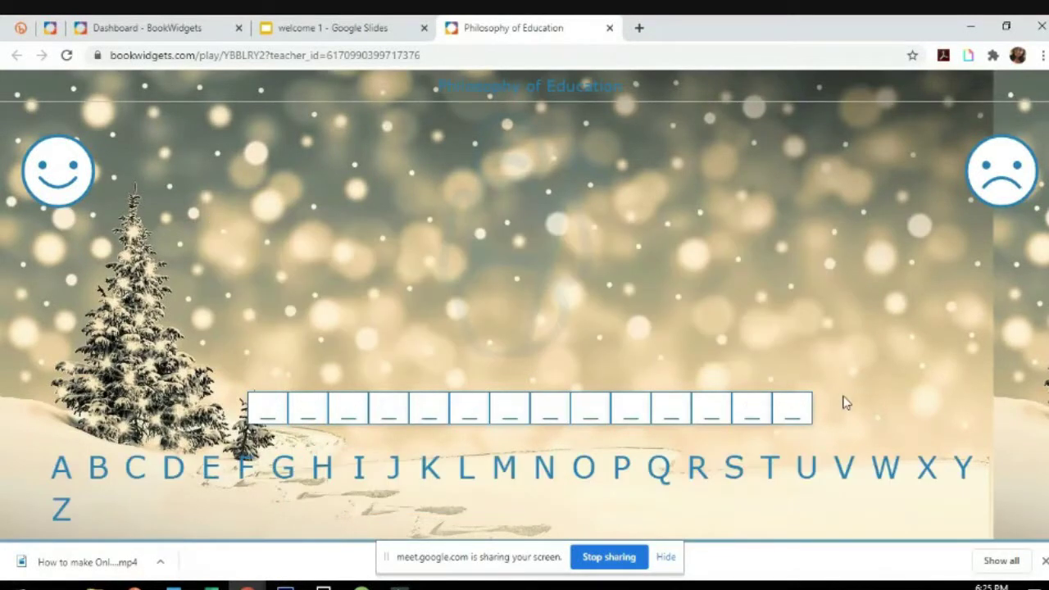
{"action": "left_click", "coordinate": [348, 21]}
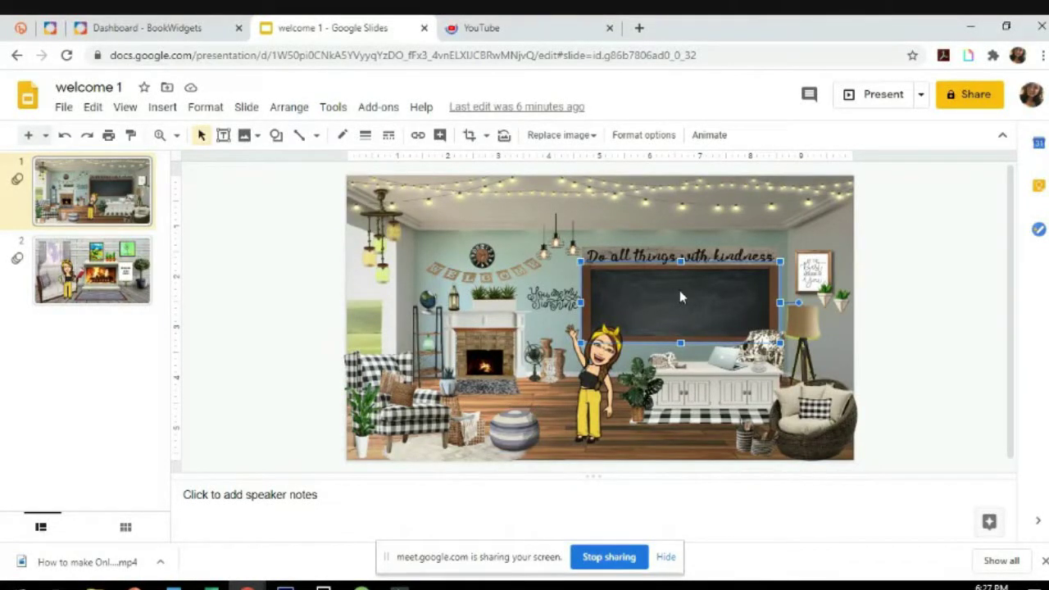
- Start inserting a link on the chalkboard image, then switch to the YouTube tab
{"action": "left_click", "coordinate": [419, 136]}
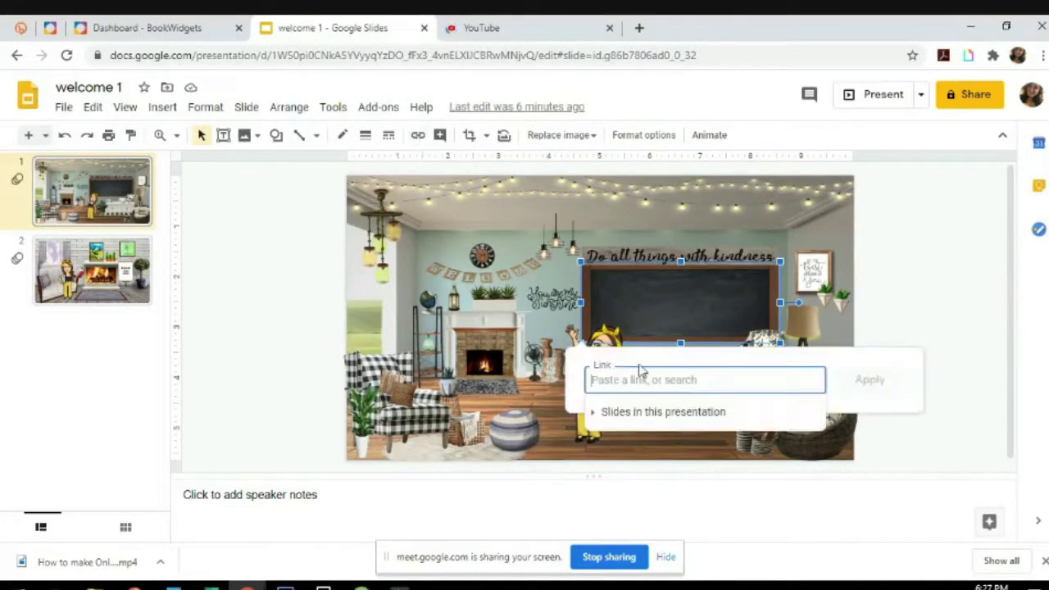
{"action": "left_click", "coordinate": [518, 27]}
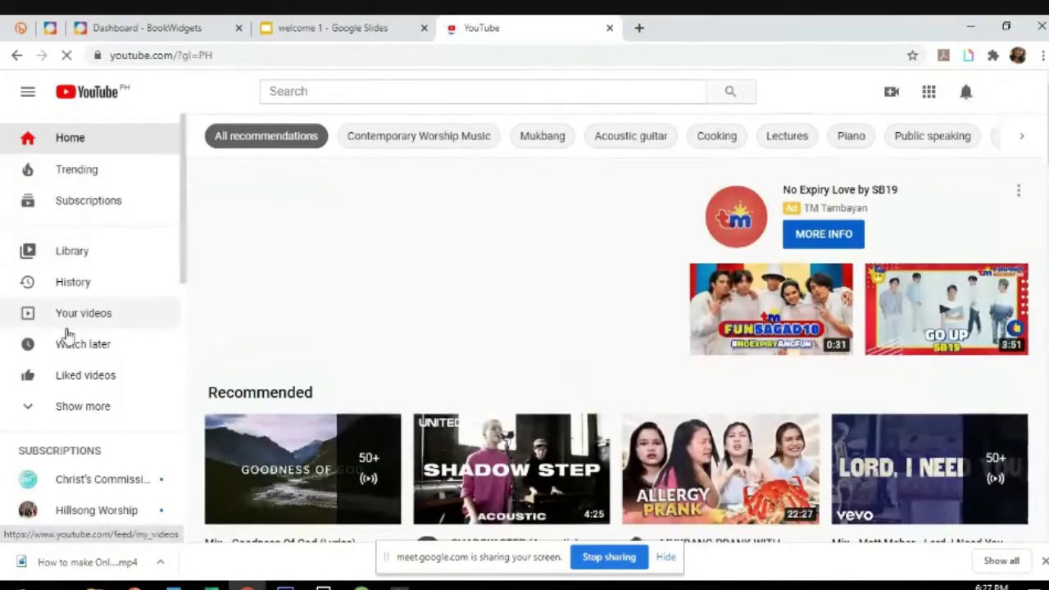
- Open 'How to make an Online Presentation' from Your videos and select its watch-page URL
{"action": "scroll", "coordinate": [68, 353], "scroll_direction": "down", "scroll_amount": 4}
{"action": "scroll", "coordinate": [68, 361], "scroll_direction": "down", "scroll_amount": 5}
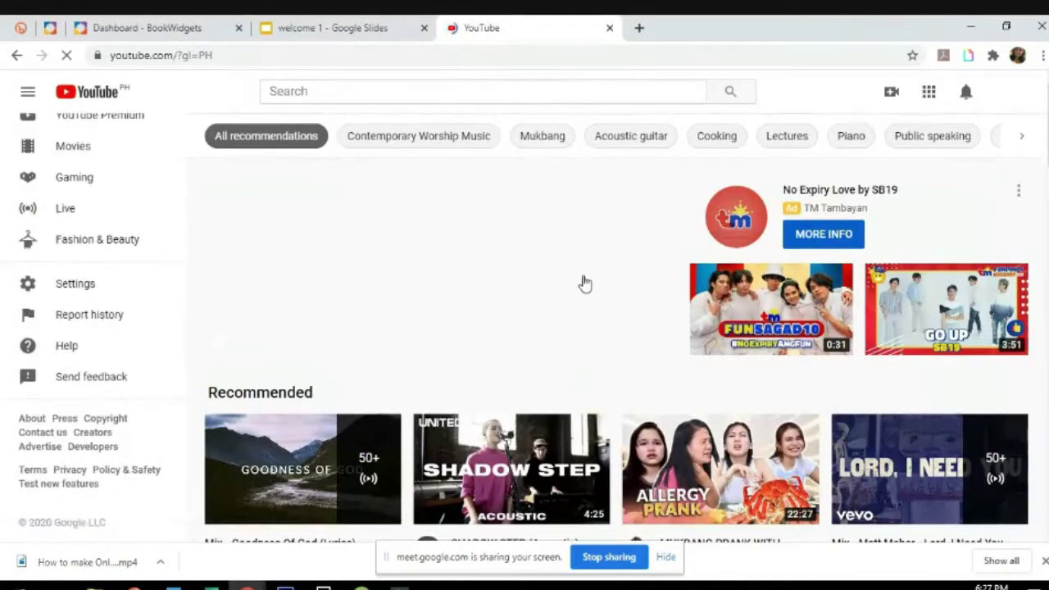
{"action": "scroll", "coordinate": [536, 433], "scroll_direction": "down", "scroll_amount": 10}
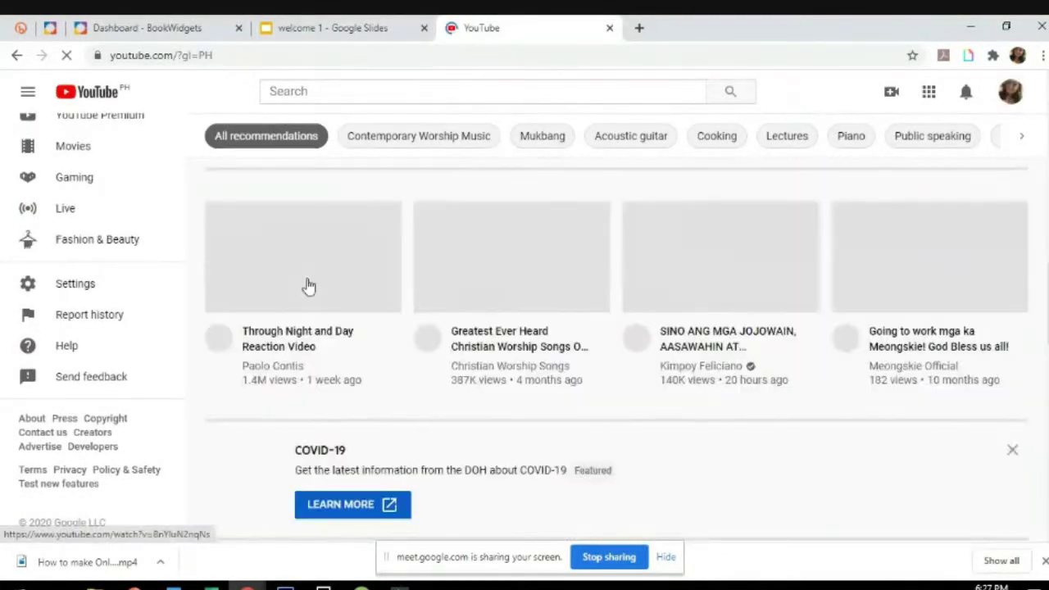
{"action": "scroll", "coordinate": [574, 204], "scroll_direction": "up", "scroll_amount": 10}
{"action": "scroll", "coordinate": [122, 164], "scroll_direction": "up", "scroll_amount": 7}
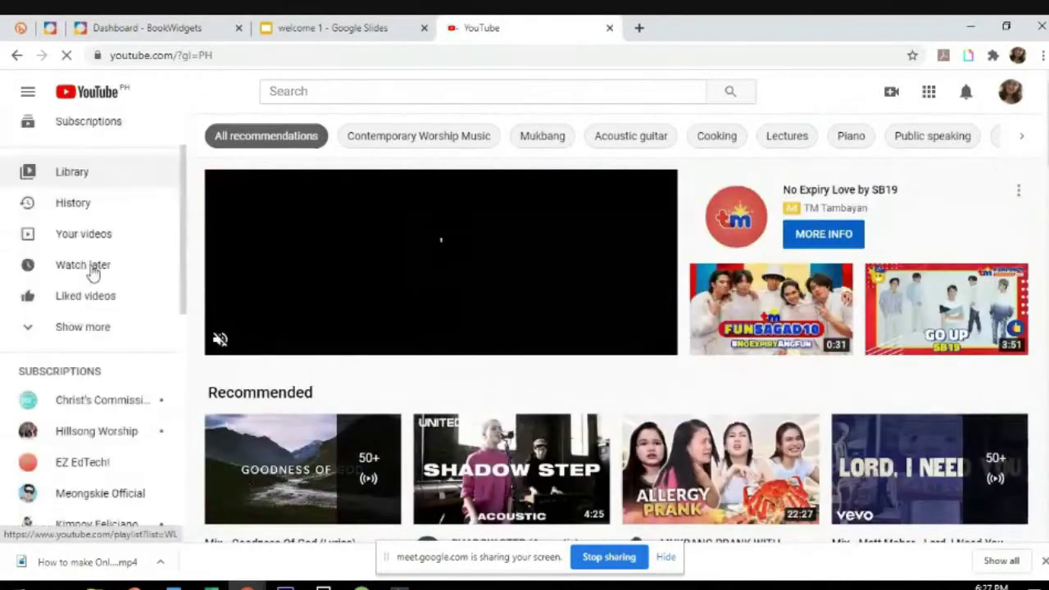
{"action": "scroll", "coordinate": [92, 273], "scroll_direction": "down", "scroll_amount": 1}
{"action": "scroll", "coordinate": [87, 319], "scroll_direction": "up", "scroll_amount": 3}
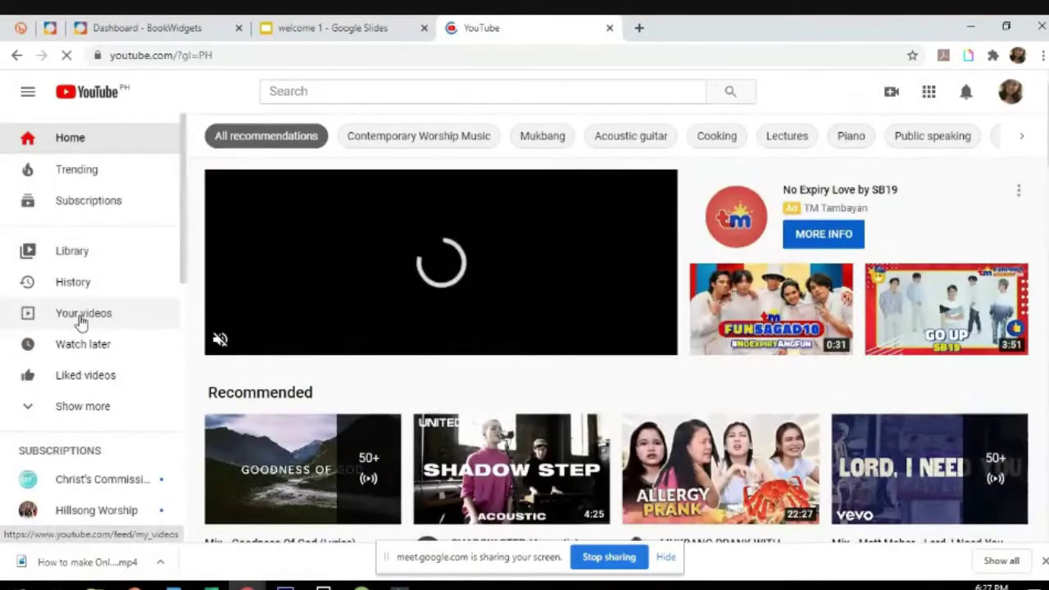
{"action": "left_click", "coordinate": [81, 320]}
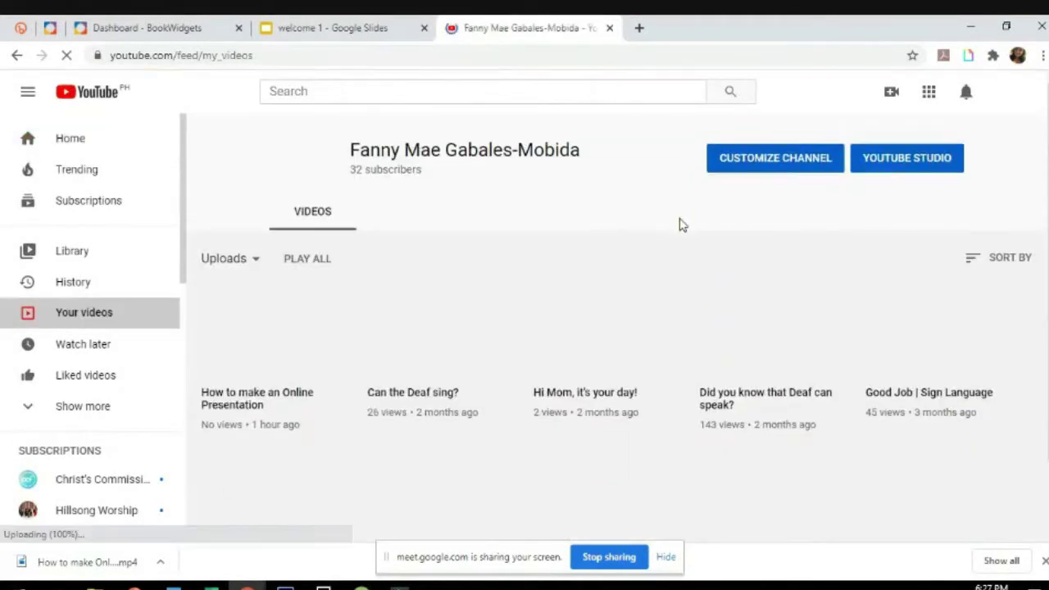
{"action": "left_click", "coordinate": [238, 404]}
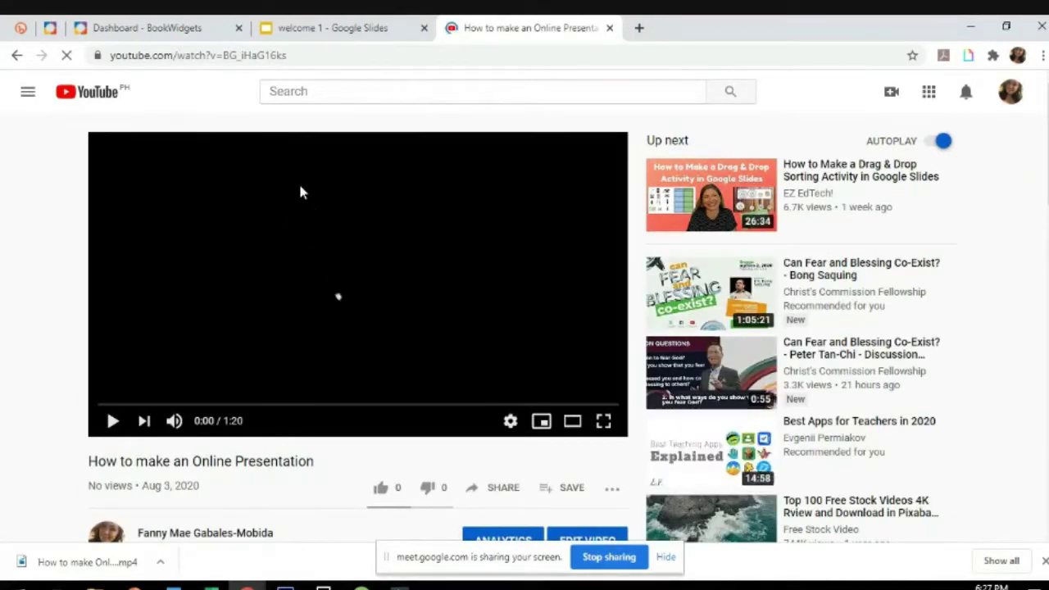
{"action": "left_click", "coordinate": [309, 56]}
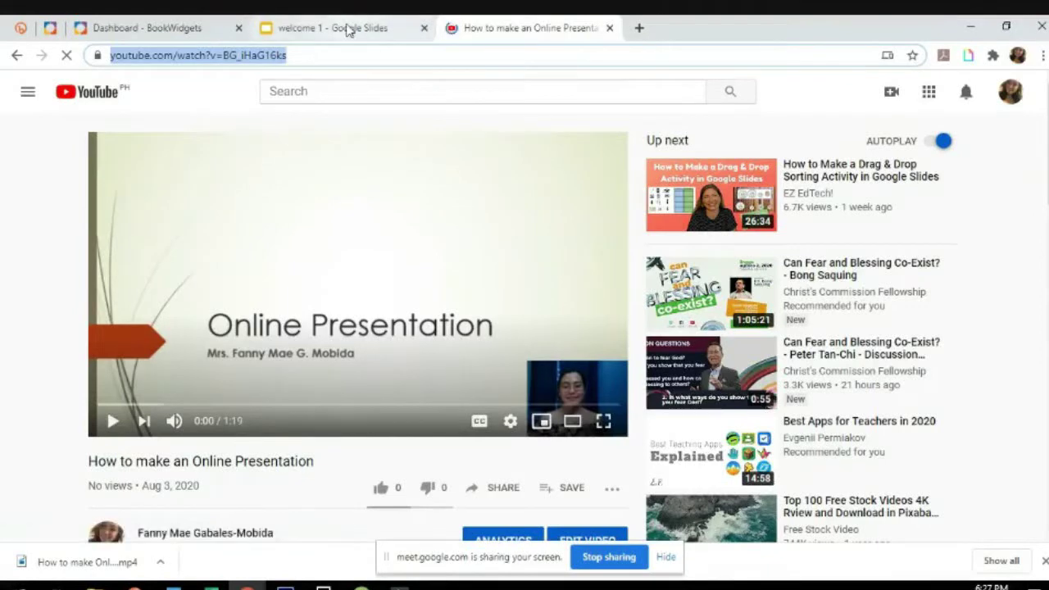
- Paste the video URL as the chalkboard's link, apply it, and test it once
{"action": "left_click", "coordinate": [348, 30]}
{"action": "left_click", "coordinate": [634, 381]}
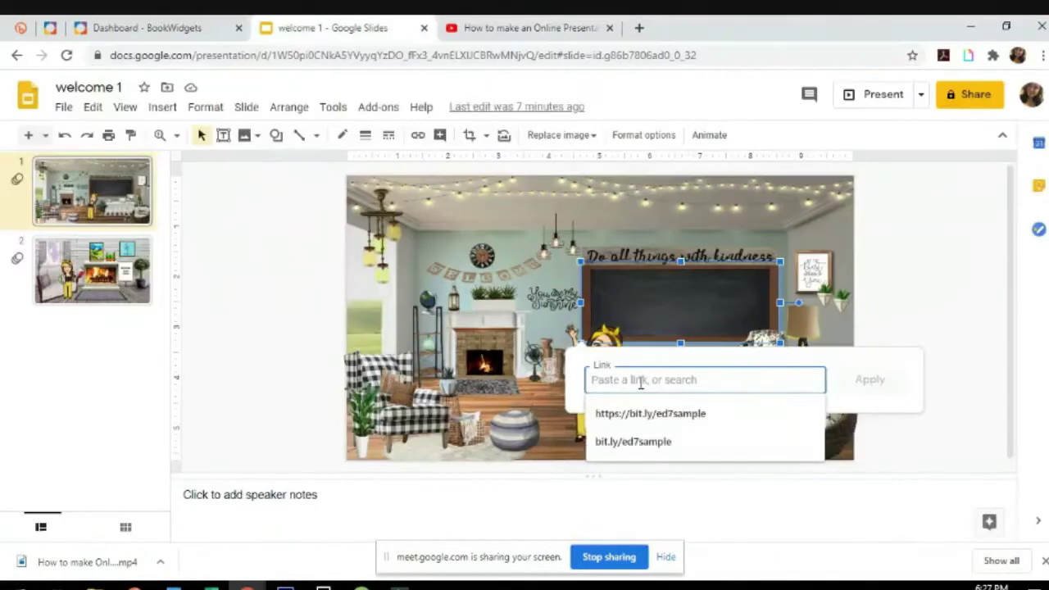
{"action": "type", "text": "https://www.youtube.com/watch?v=BG_iHaG16ks"}
{"action": "left_click", "coordinate": [875, 381]}
{"action": "left_click", "coordinate": [681, 358]}
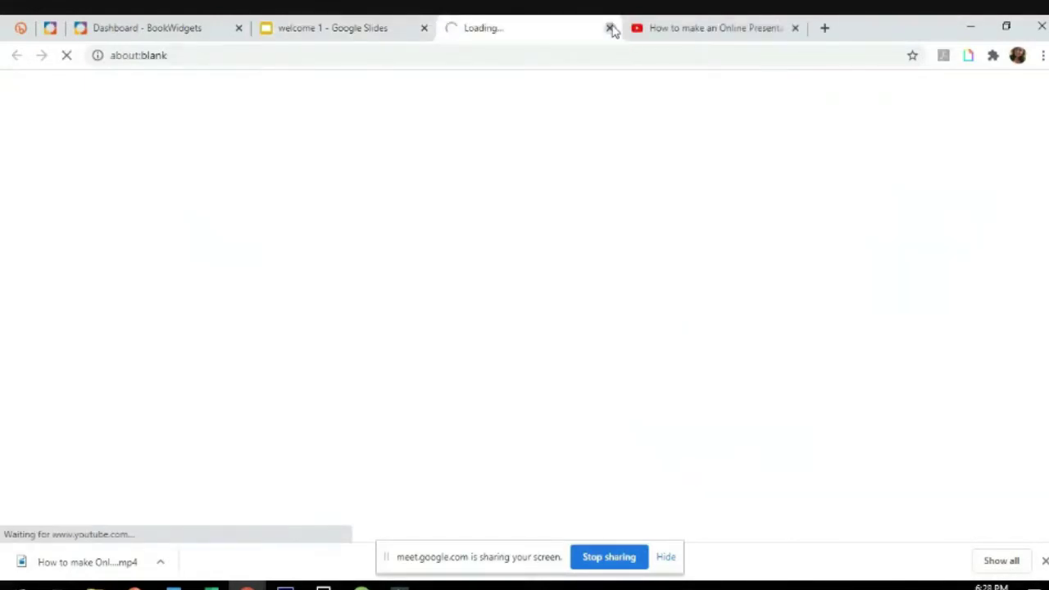
{"action": "left_click", "coordinate": [611, 29]}
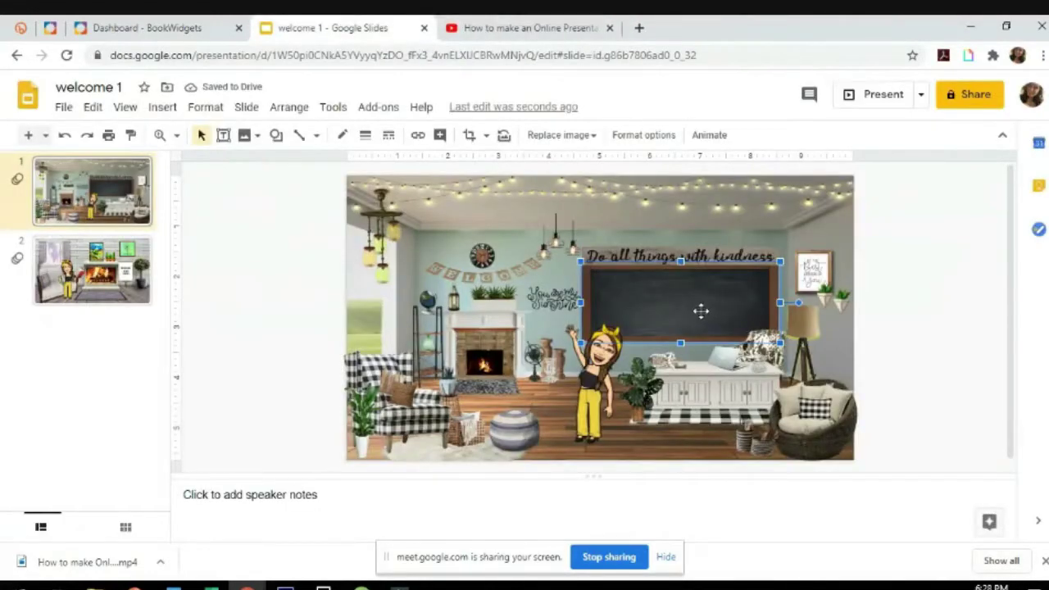
- Check the links on the pillow, pouf, Bitmoji girl and chalkboard, retesting the video link
{"action": "left_click", "coordinate": [815, 423]}
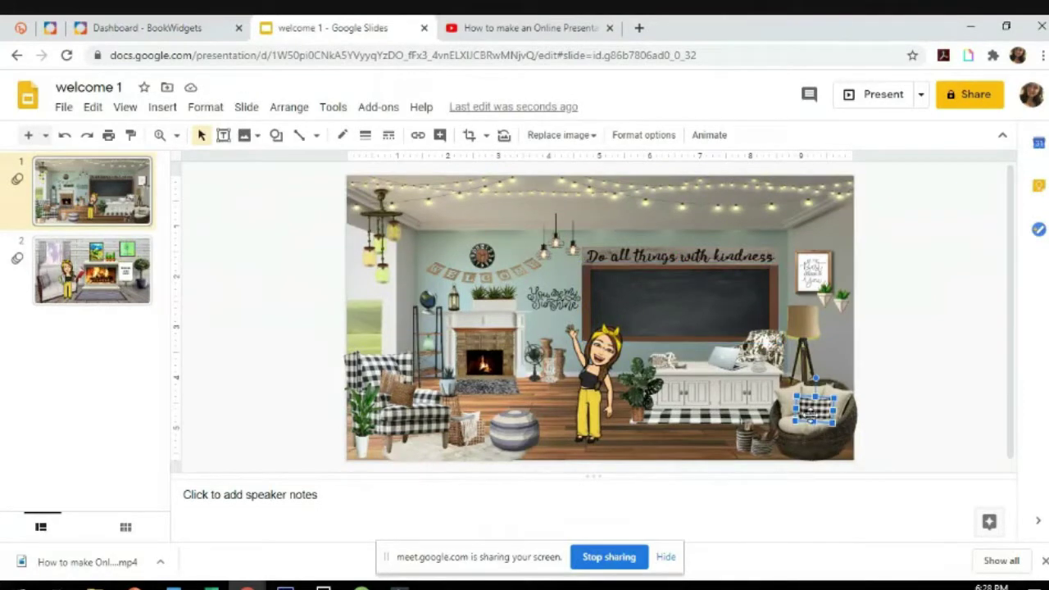
{"action": "left_click", "coordinate": [517, 433]}
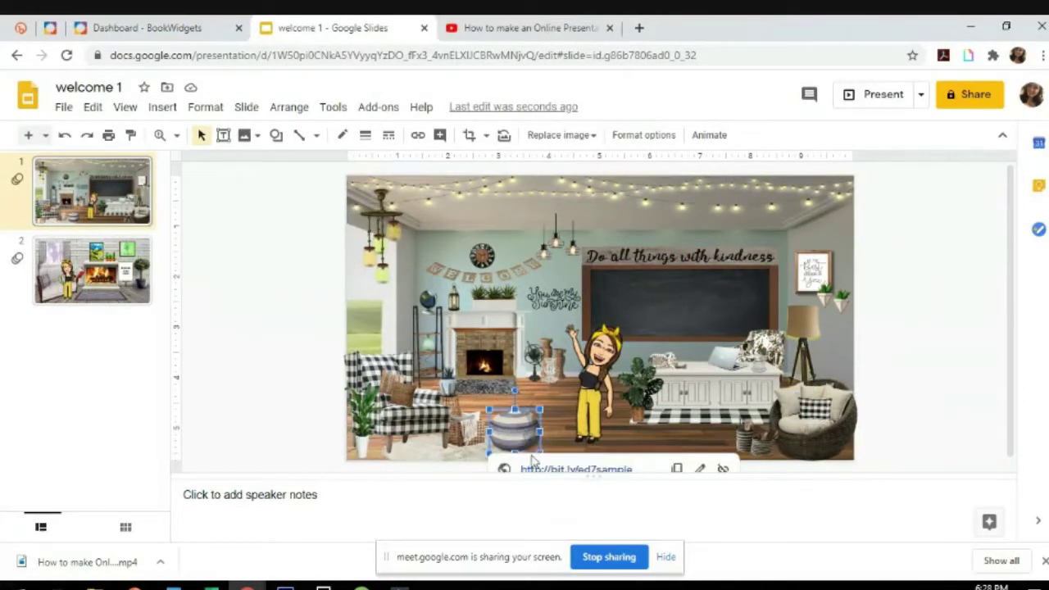
{"action": "left_click", "coordinate": [611, 414]}
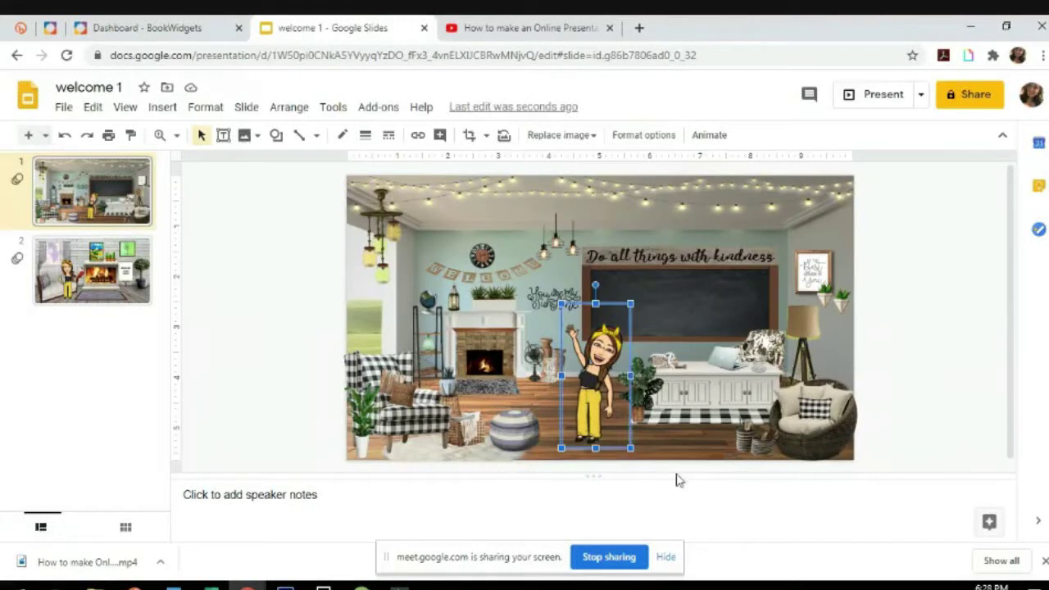
{"action": "left_click", "coordinate": [676, 310]}
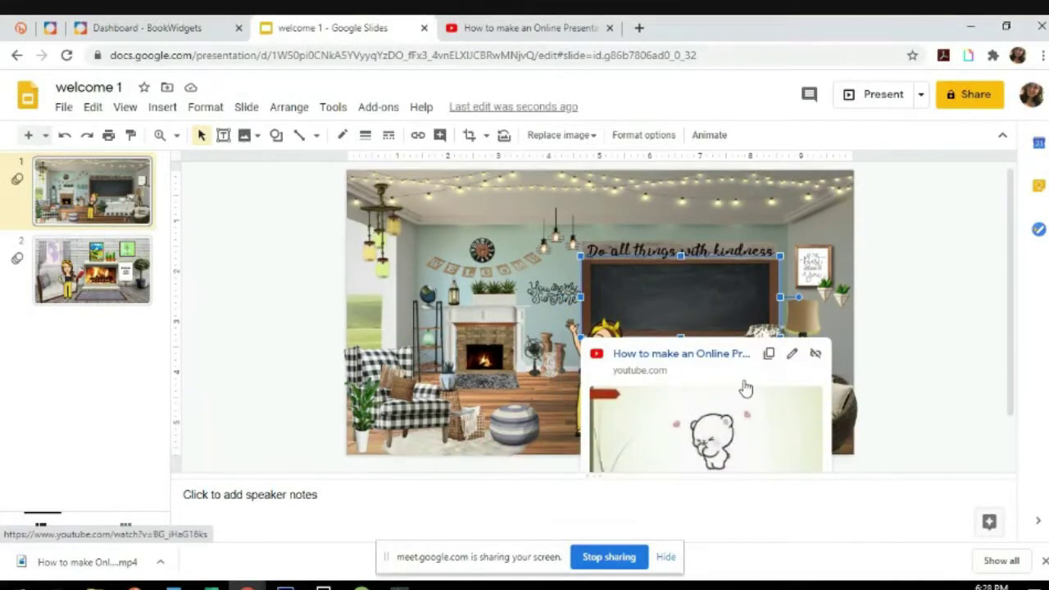
{"action": "left_click", "coordinate": [725, 382]}
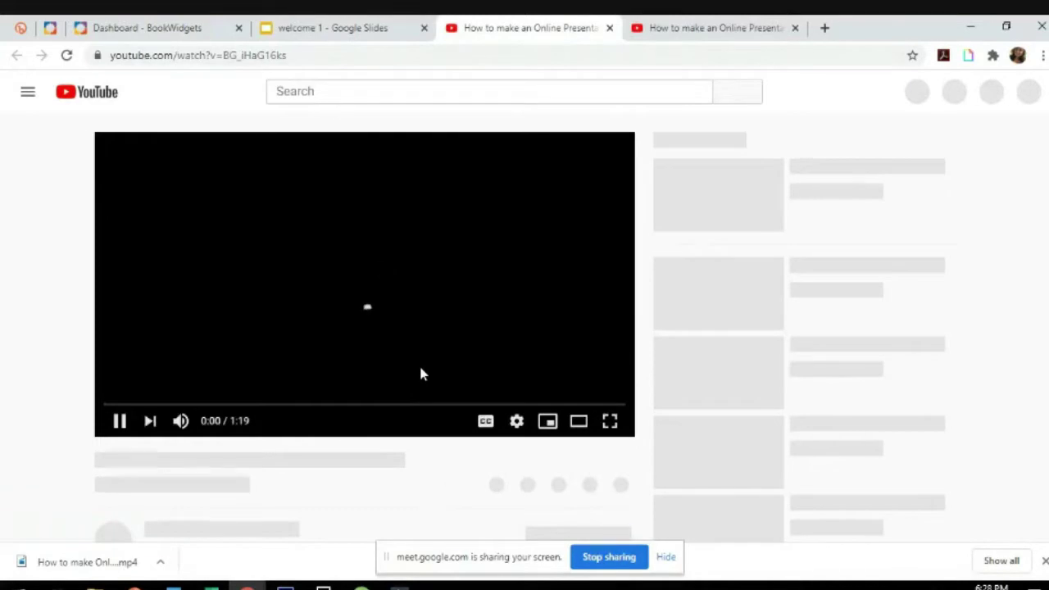
{"action": "left_click", "coordinate": [608, 28]}
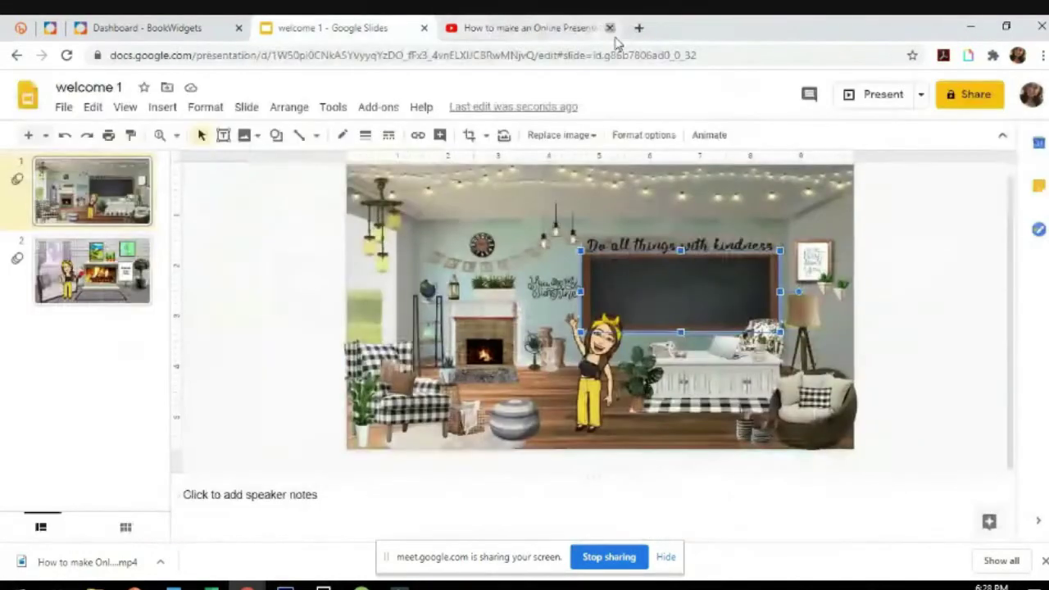
{"action": "left_click", "coordinate": [628, 424]}
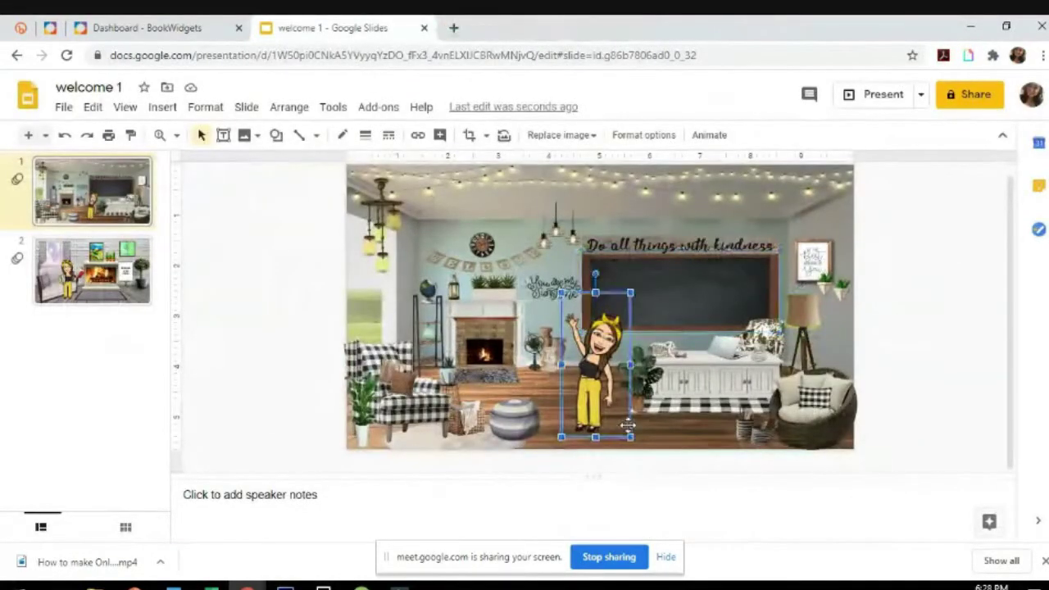
{"action": "left_click", "coordinate": [686, 436]}
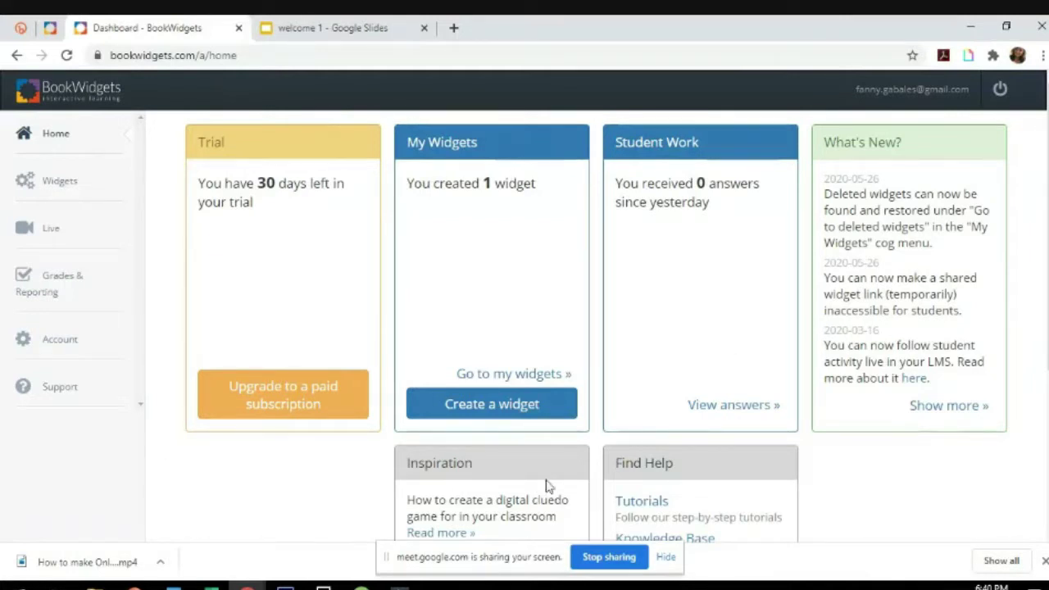
- Open the 'Upgrade to a paid subscription' plans page in a new tab
{"action": "right_click", "coordinate": [324, 398]}
{"action": "left_click", "coordinate": [368, 408]}
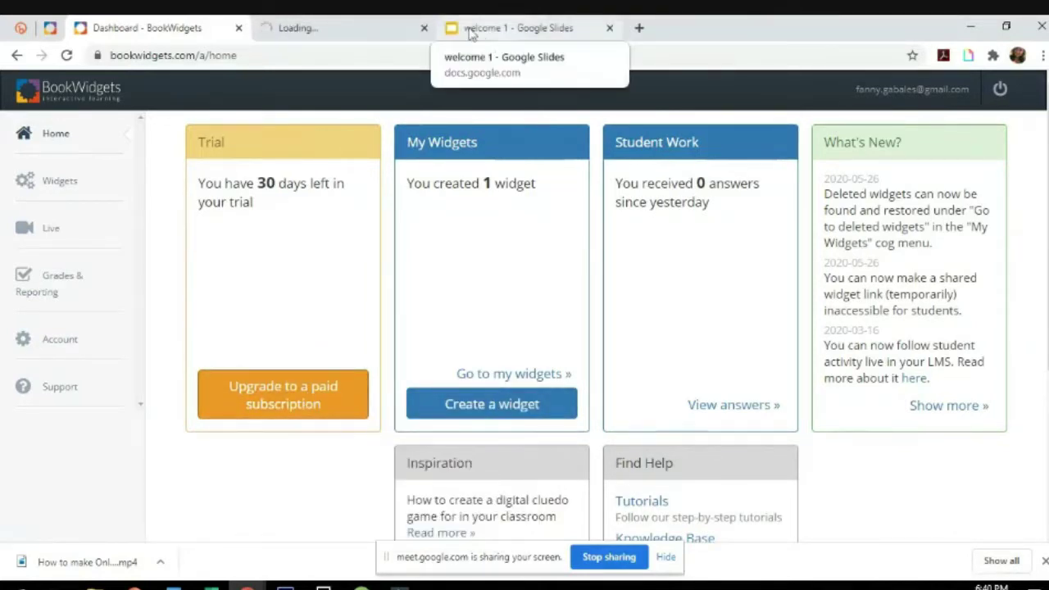
- On My Plan, highlight the trial details and the Teacher plan's $49 yearly price
{"action": "left_click", "coordinate": [345, 26]}
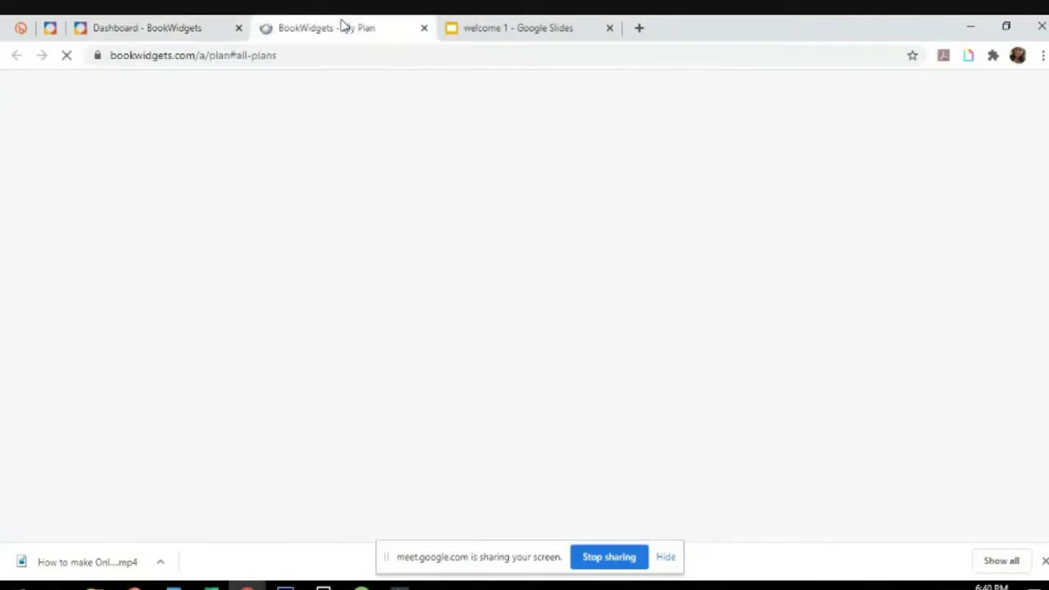
{"action": "scroll", "coordinate": [557, 452], "scroll_direction": "down", "scroll_amount": 5}
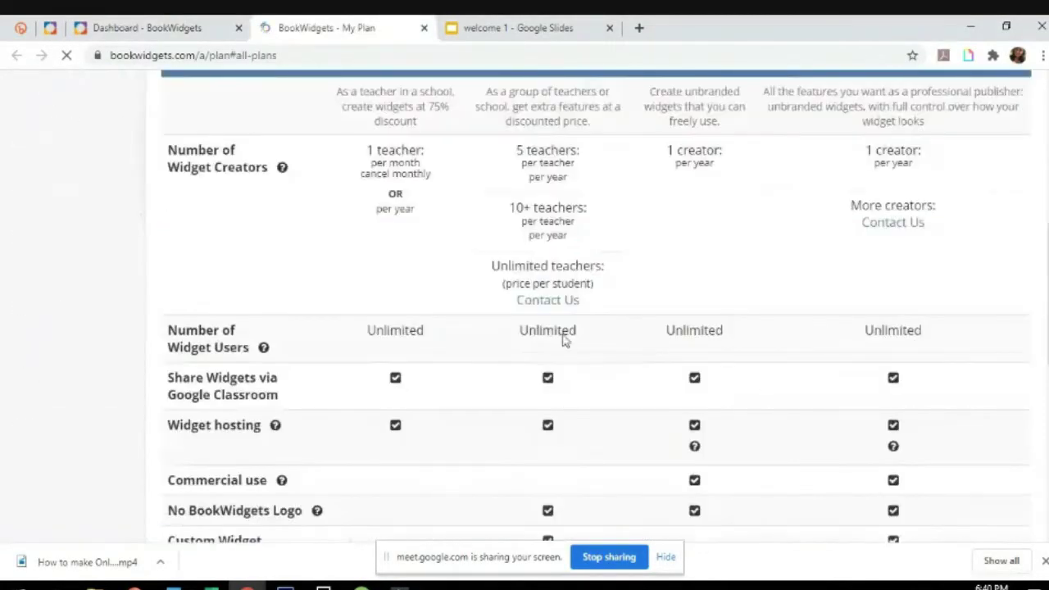
{"action": "left_click_drag", "start_coordinate": [496, 235], "coordinate": [604, 361]}
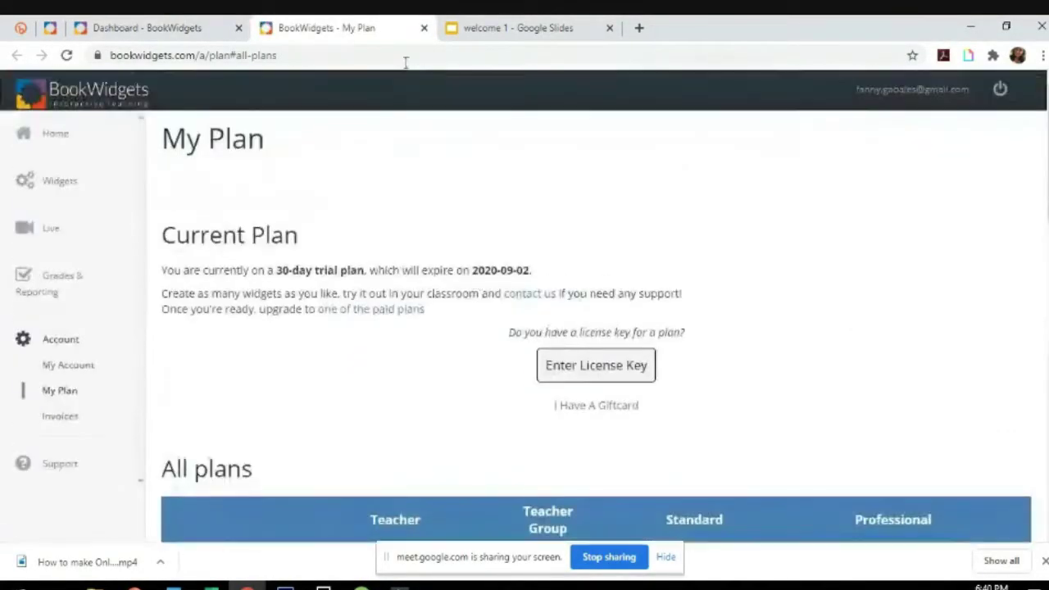
{"action": "left_click_drag", "start_coordinate": [494, 183], "coordinate": [843, 468]}
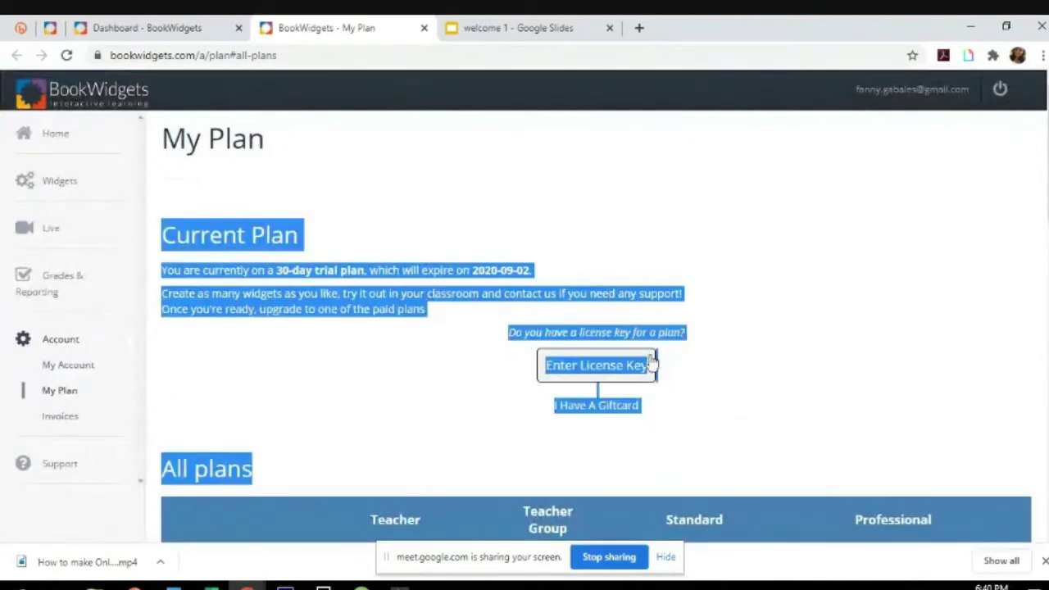
{"action": "scroll", "coordinate": [651, 363], "scroll_direction": "down", "scroll_amount": 5}
{"action": "left_click_drag", "start_coordinate": [538, 250], "coordinate": [693, 400]}
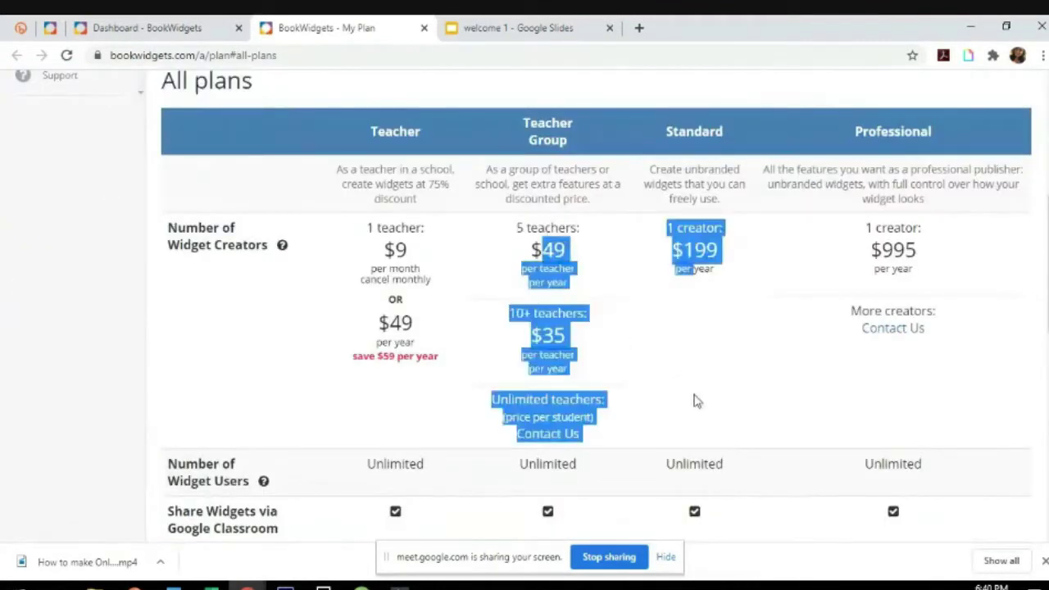
{"action": "left_click_drag", "start_coordinate": [381, 322], "coordinate": [447, 368]}
{"action": "left_click", "coordinate": [447, 372]}
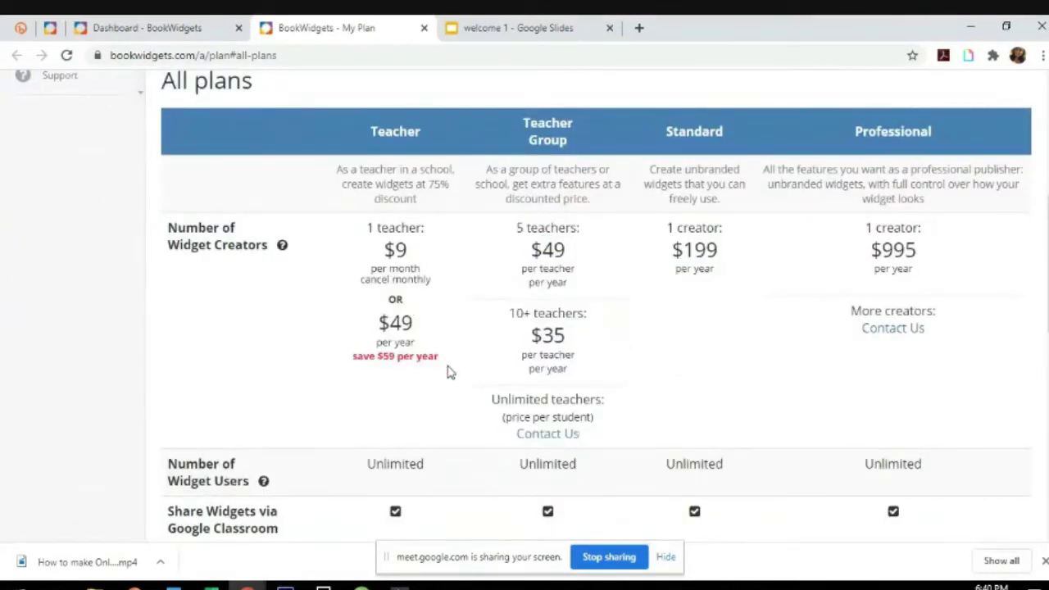
{"action": "left_click_drag", "start_coordinate": [427, 301], "coordinate": [461, 382]}
{"action": "left_click", "coordinate": [708, 414]}
- Scroll through the plan comparison, then go back to the BookWidgets dashboard
{"action": "scroll", "coordinate": [708, 416], "scroll_direction": "up", "scroll_amount": 5}
{"action": "scroll", "coordinate": [497, 174], "scroll_direction": "down", "scroll_amount": 10}
{"action": "scroll", "coordinate": [499, 182], "scroll_direction": "up", "scroll_amount": 10}
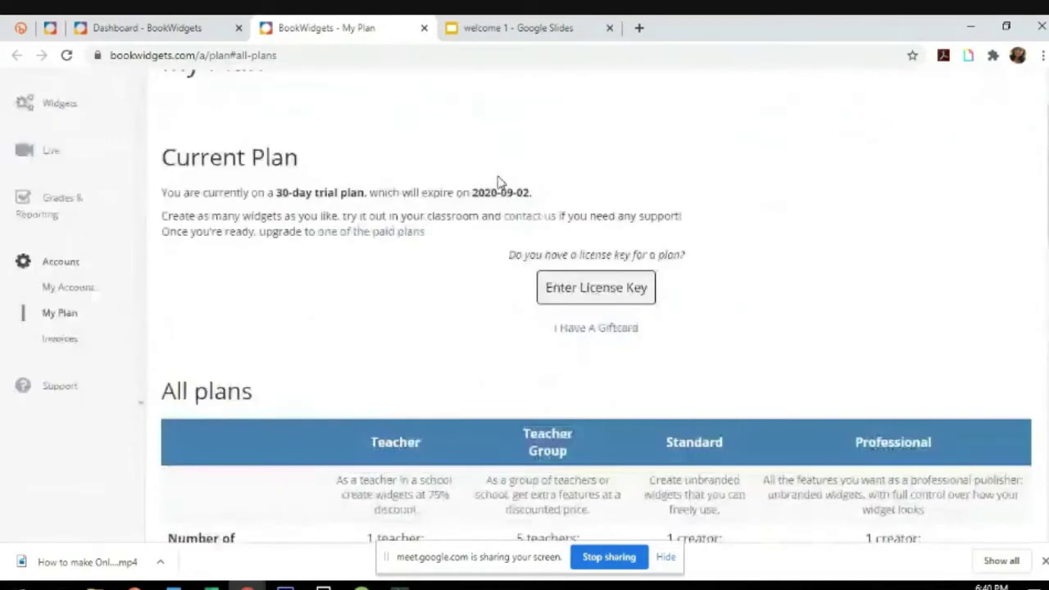
{"action": "scroll", "coordinate": [500, 182], "scroll_direction": "down", "scroll_amount": 4}
{"action": "scroll", "coordinate": [491, 176], "scroll_direction": "up", "scroll_amount": 1}
{"action": "left_click_drag", "start_coordinate": [485, 247], "coordinate": [643, 501]}
{"action": "scroll", "coordinate": [598, 273], "scroll_direction": "down", "scroll_amount": 3}
{"action": "left_click", "coordinate": [598, 274]}
{"action": "scroll", "coordinate": [600, 274], "scroll_direction": "up", "scroll_amount": 6}
{"action": "scroll", "coordinate": [600, 275], "scroll_direction": "up", "scroll_amount": 2}
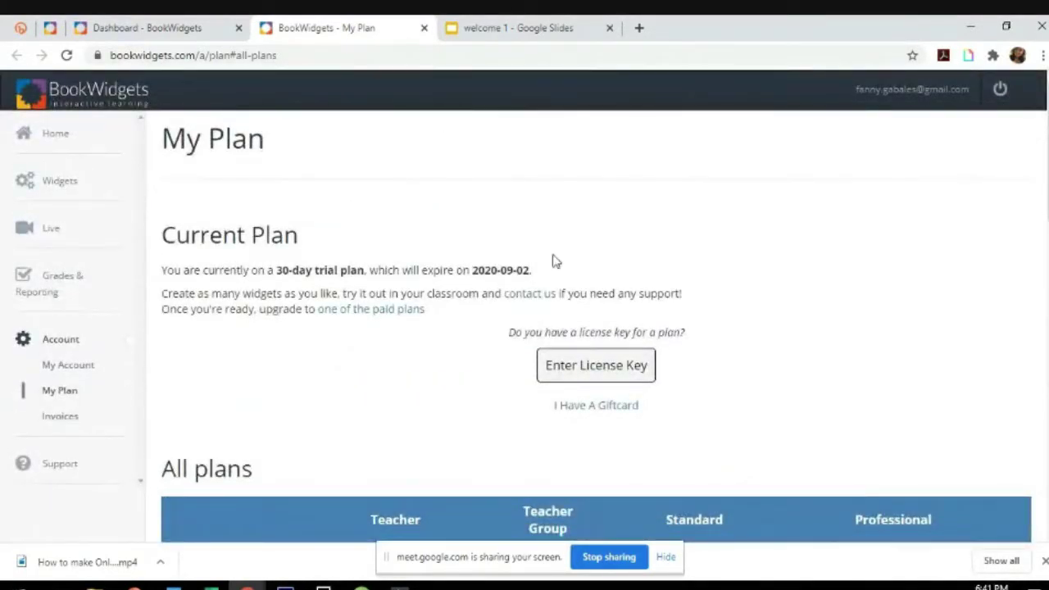
{"action": "scroll", "coordinate": [569, 204], "scroll_direction": "down", "scroll_amount": 3}
{"action": "scroll", "coordinate": [569, 201], "scroll_direction": "up", "scroll_amount": 2}
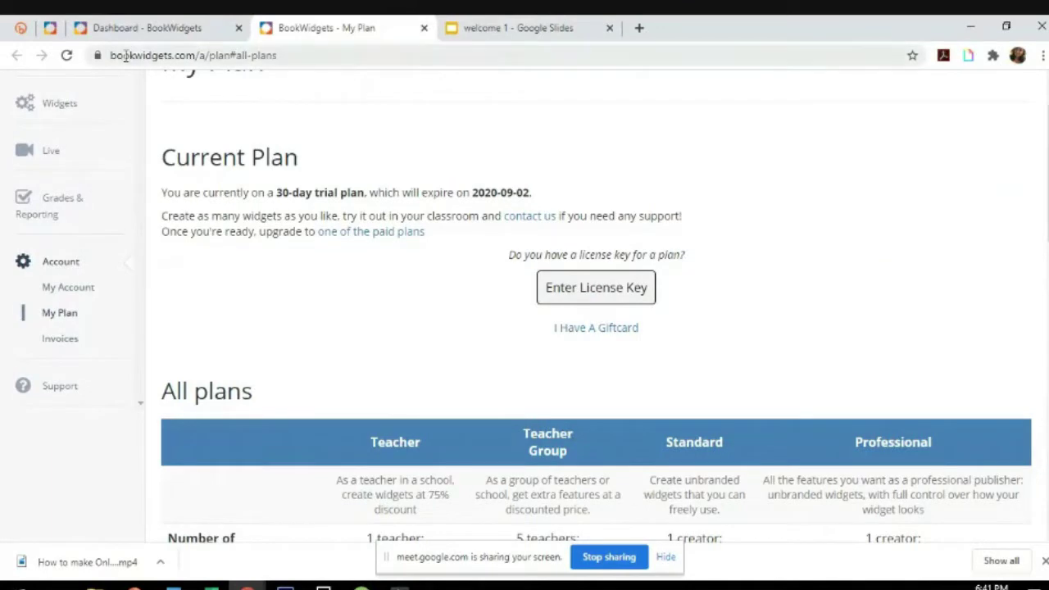
{"action": "left_click", "coordinate": [200, 27]}
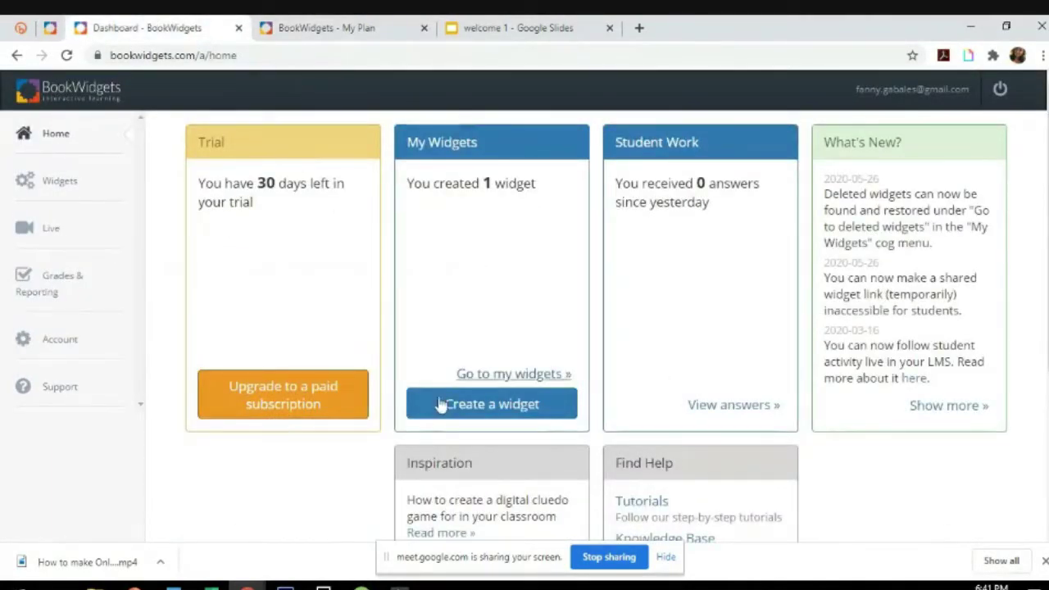
- Preview the Philosophy of Education hangman from My Widgets and close the preview
{"action": "scroll", "coordinate": [439, 393], "scroll_direction": "down", "scroll_amount": 3}
{"action": "scroll", "coordinate": [439, 385], "scroll_direction": "up", "scroll_amount": 3}
{"action": "left_click", "coordinate": [483, 397]}
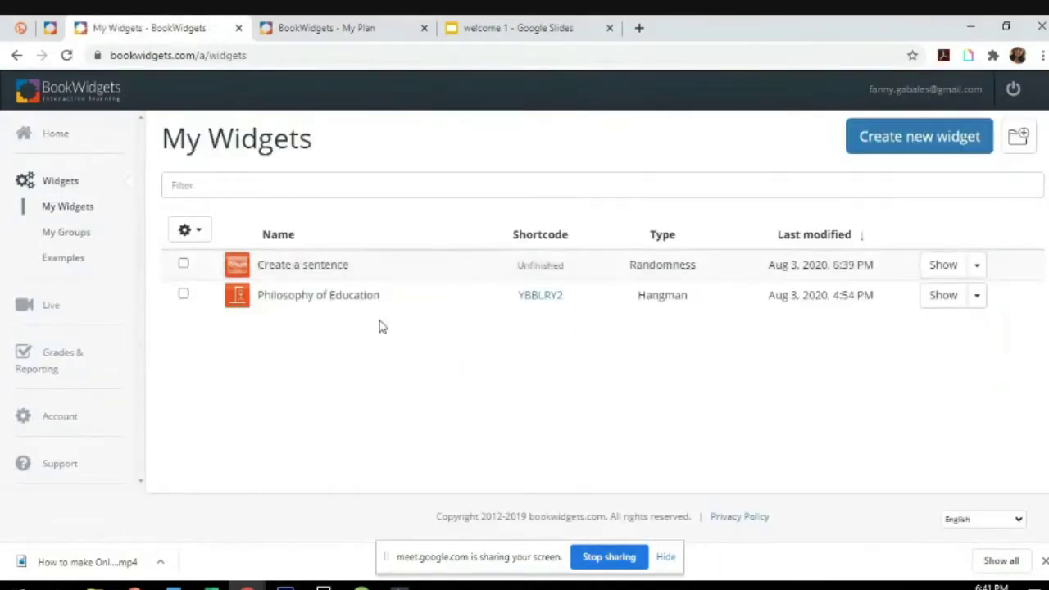
{"action": "left_click", "coordinate": [942, 295]}
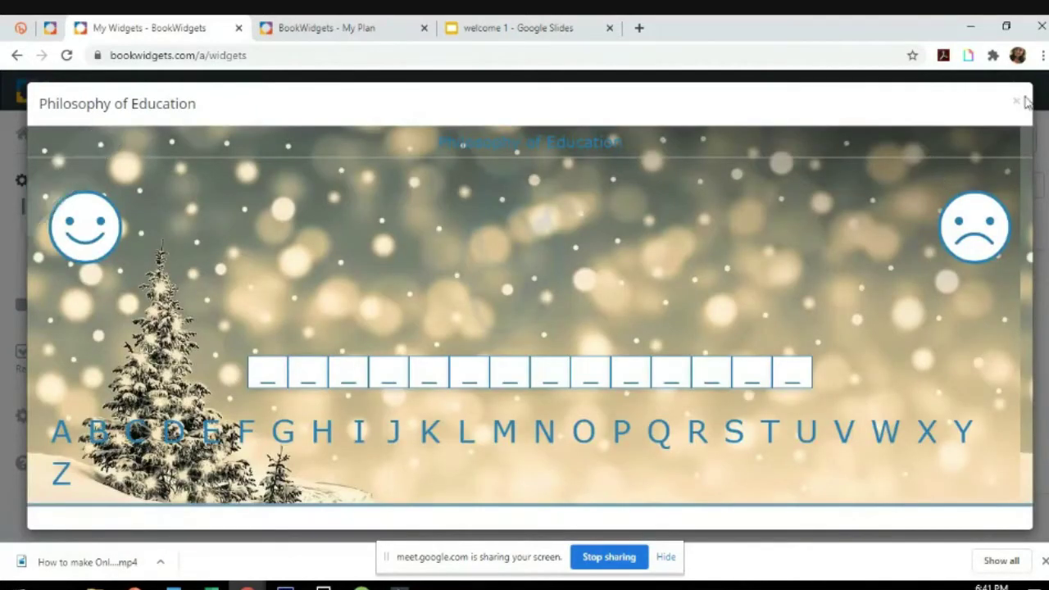
{"action": "left_click", "coordinate": [1016, 101]}
- Open its editor to highlight shortcode YBBLRY2, then return to My Widgets
{"action": "left_click", "coordinate": [308, 302]}
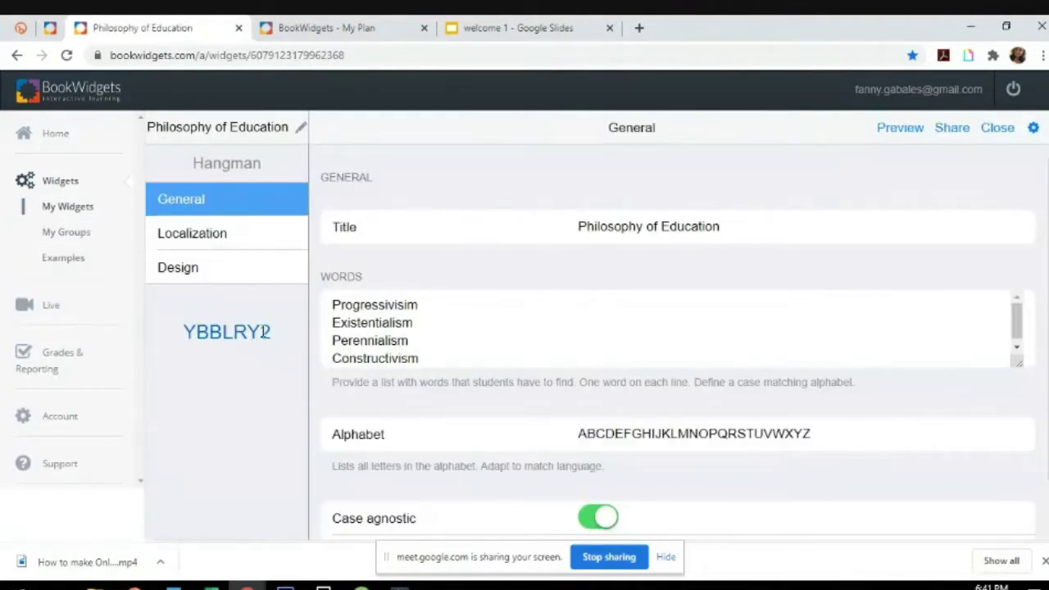
{"action": "left_click_drag", "start_coordinate": [266, 332], "coordinate": [168, 336]}
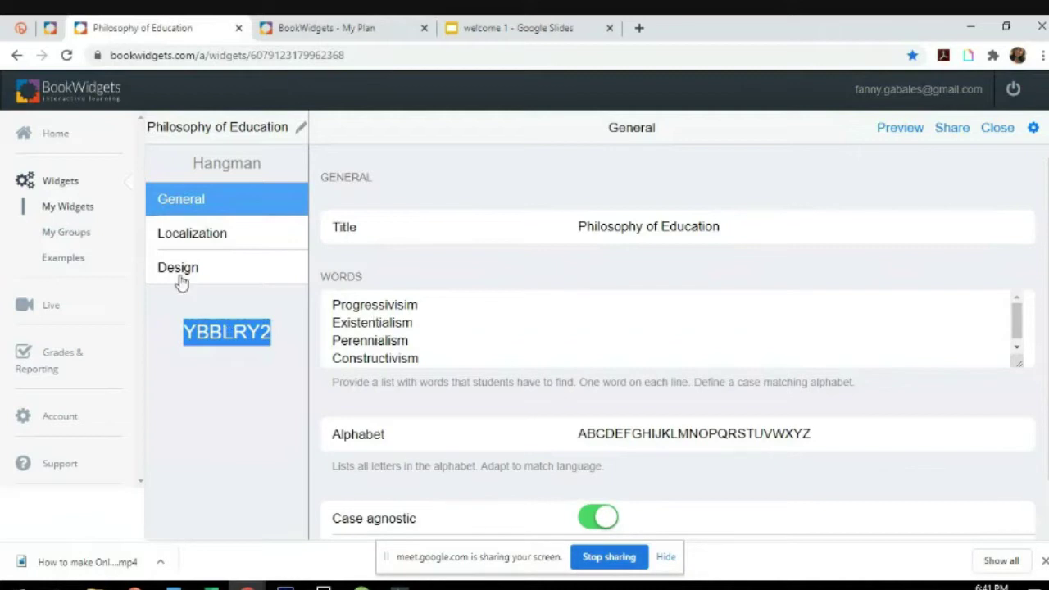
{"action": "left_click", "coordinate": [80, 207]}
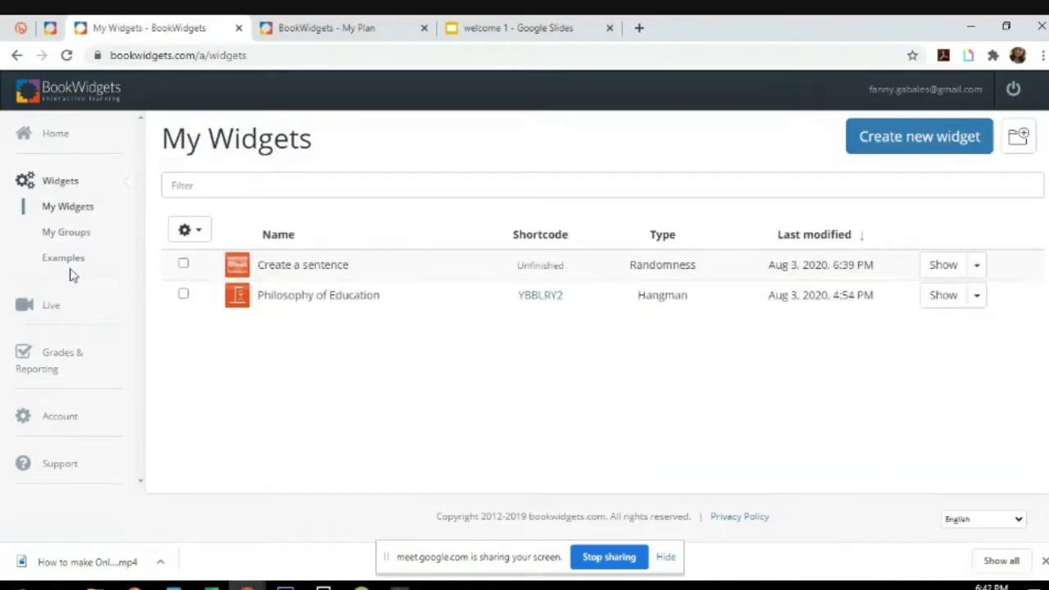
{"action": "left_click", "coordinate": [25, 135]}
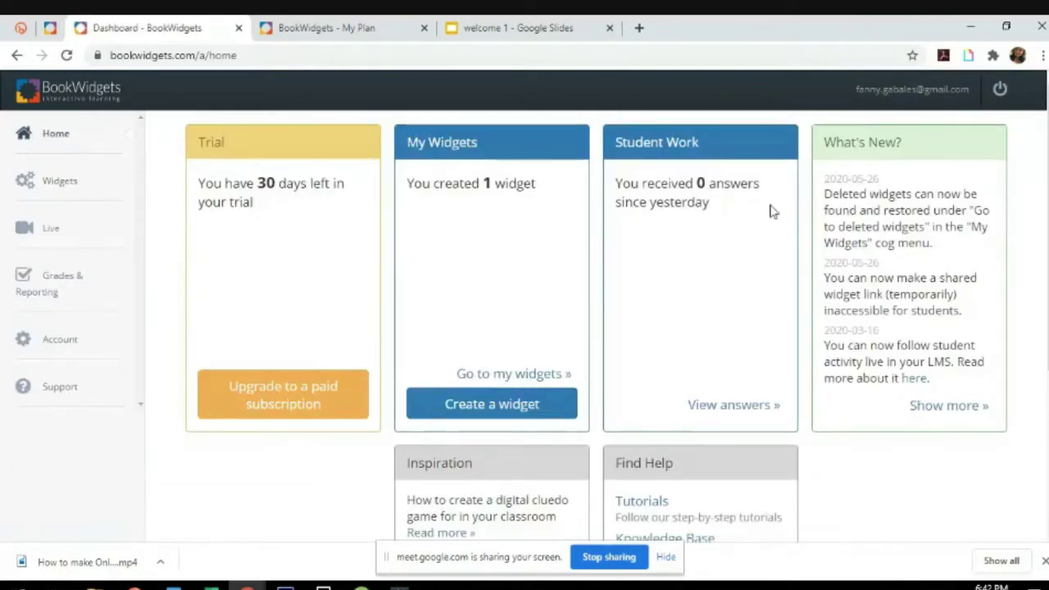
{"action": "scroll", "coordinate": [695, 307], "scroll_direction": "down", "scroll_amount": 3}
{"action": "scroll", "coordinate": [709, 287], "scroll_direction": "up", "scroll_amount": 3}
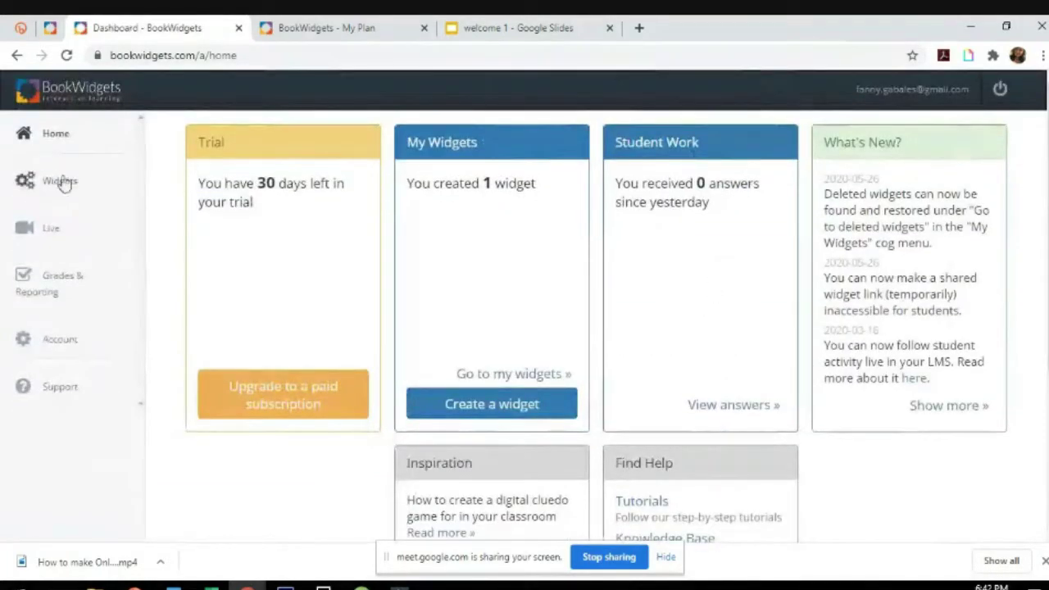
{"action": "left_click", "coordinate": [508, 403]}
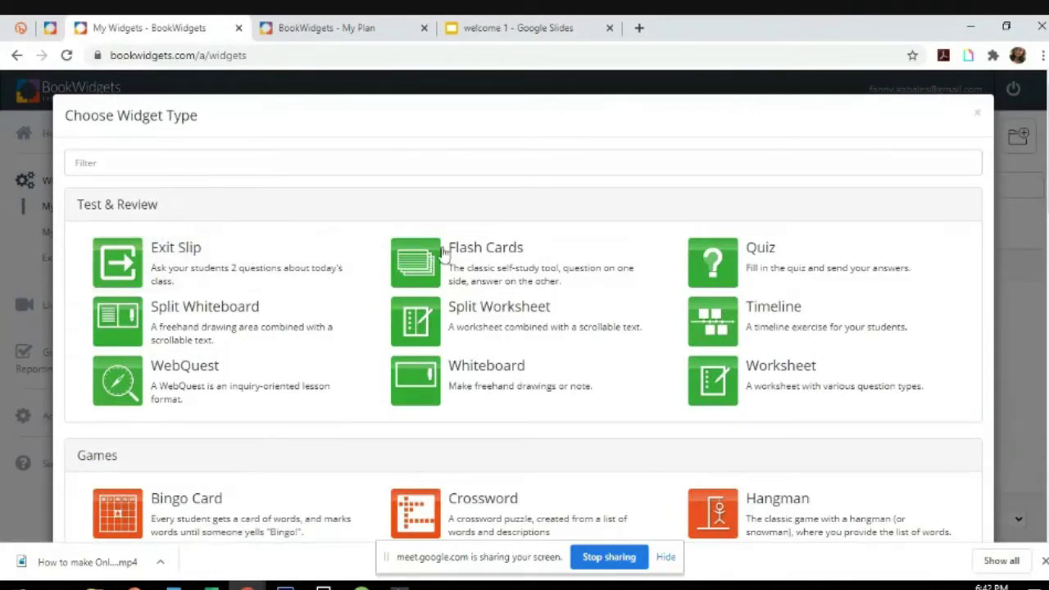
{"action": "scroll", "coordinate": [443, 254], "scroll_direction": "down", "scroll_amount": 15}
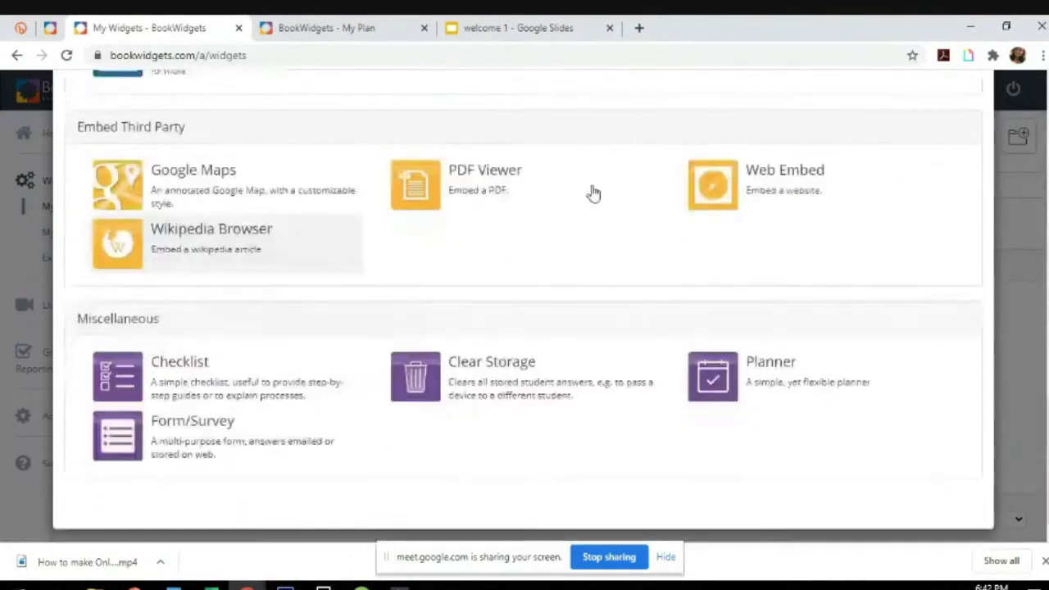
{"action": "scroll", "coordinate": [304, 293], "scroll_direction": "up", "scroll_amount": 2}
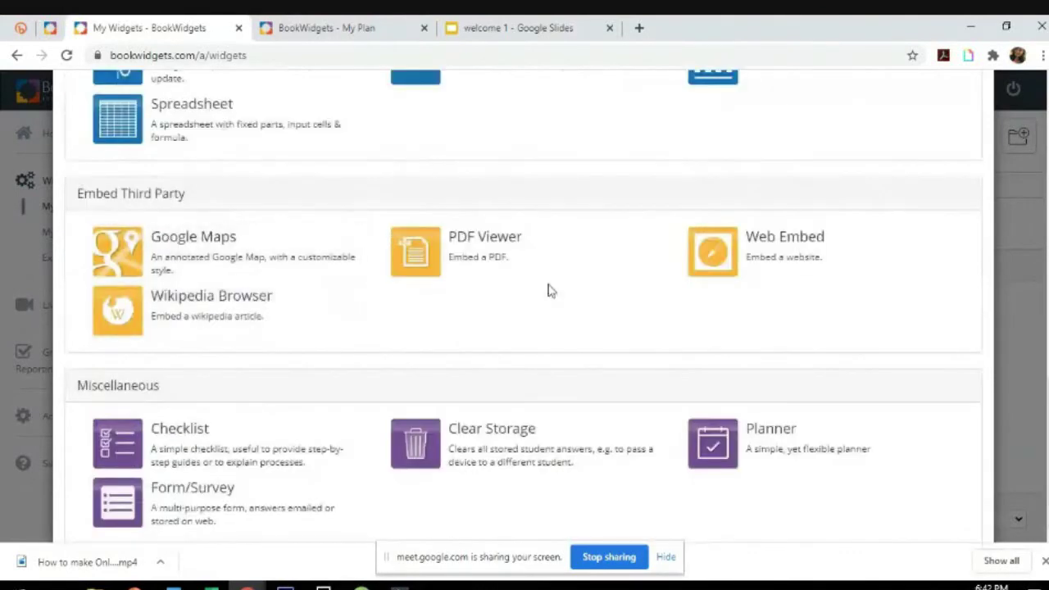
{"action": "scroll", "coordinate": [613, 235], "scroll_direction": "down", "scroll_amount": 1}
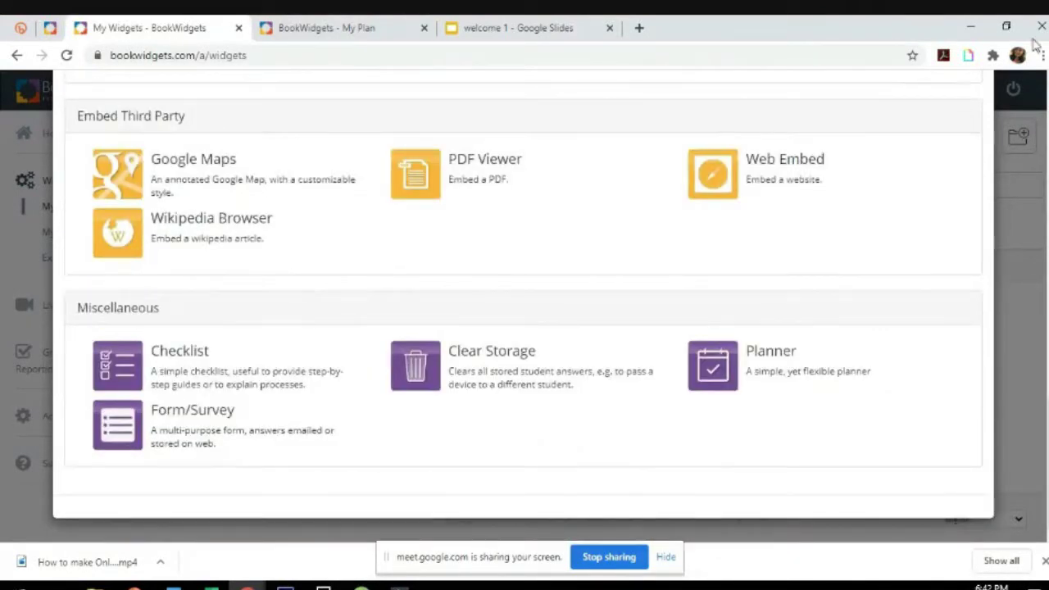
{"action": "scroll", "coordinate": [975, 155], "scroll_direction": "up", "scroll_amount": 15}
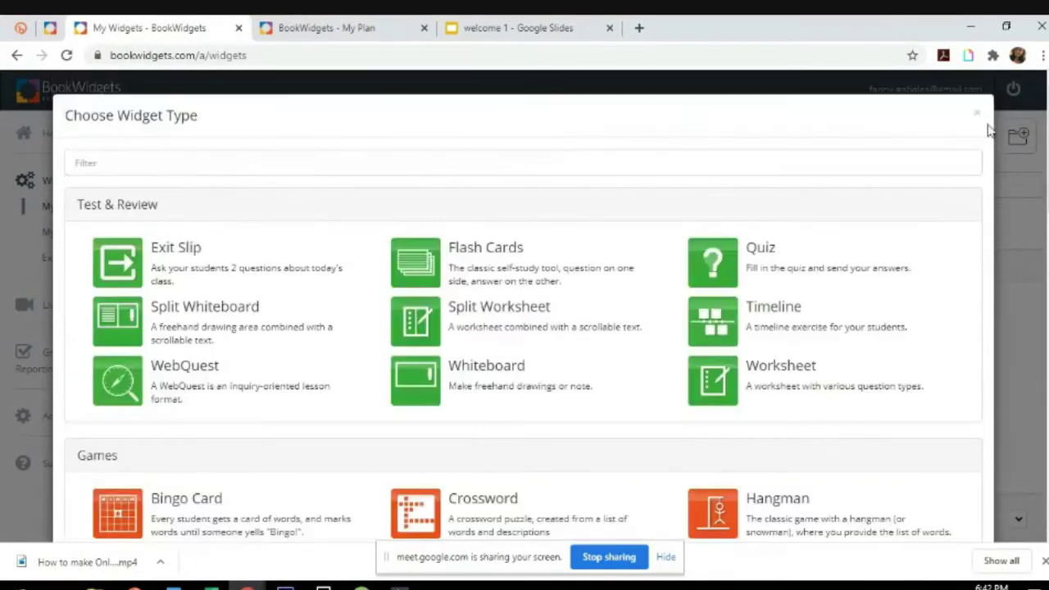
{"action": "left_click", "coordinate": [978, 112]}
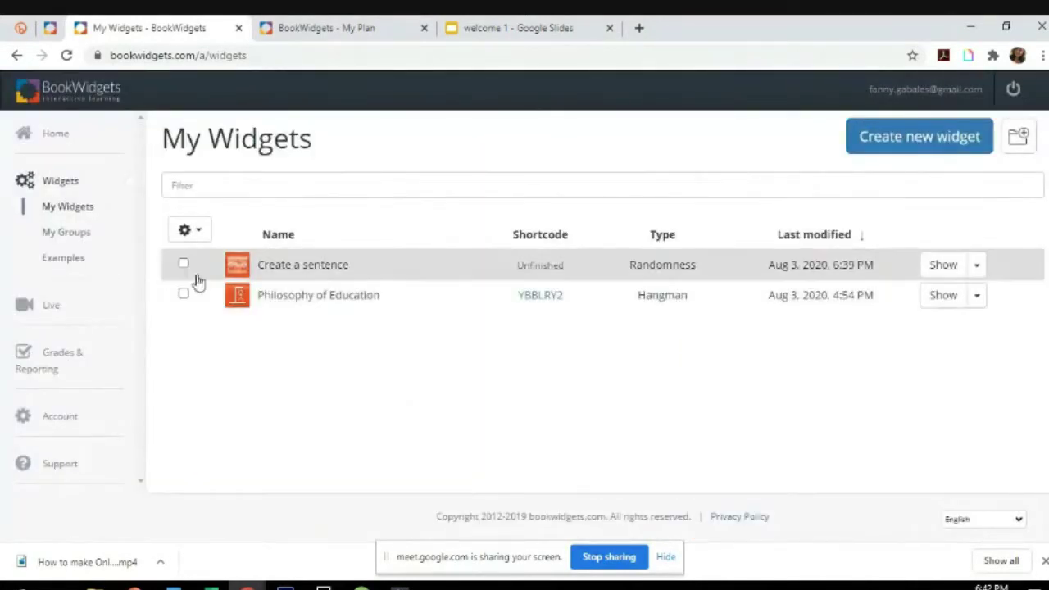
- Open the Create a sentence widget and review its 500 ms wheel turn time and 2 spins
{"action": "left_click", "coordinate": [545, 267]}
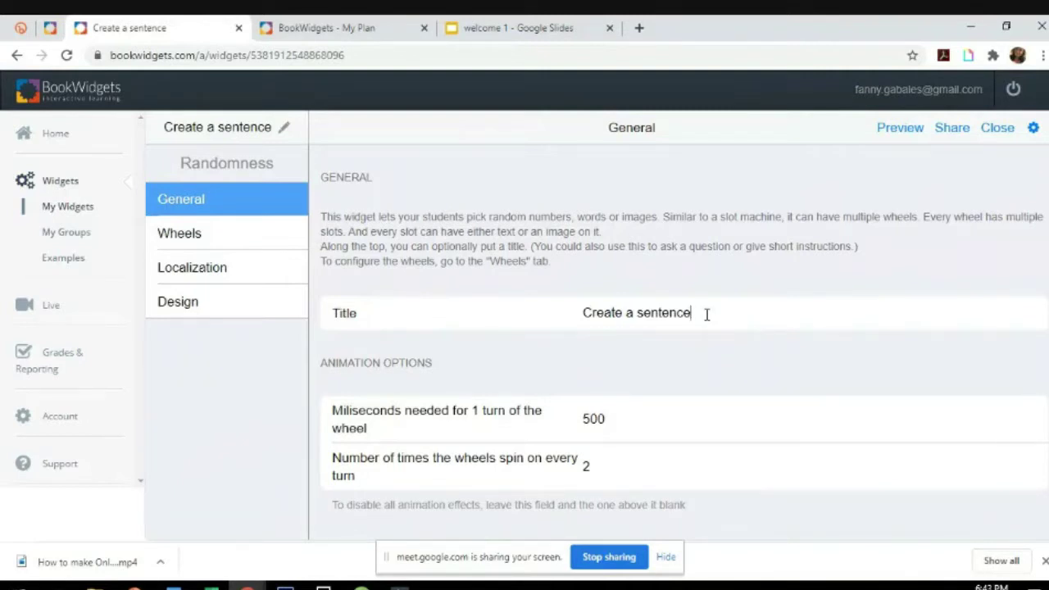
{"action": "left_click", "coordinate": [628, 433]}
{"action": "left_click", "coordinate": [630, 453]}
- Review both image wheels, the localization and design settings, then return to the wheel list
{"action": "left_click", "coordinate": [234, 242]}
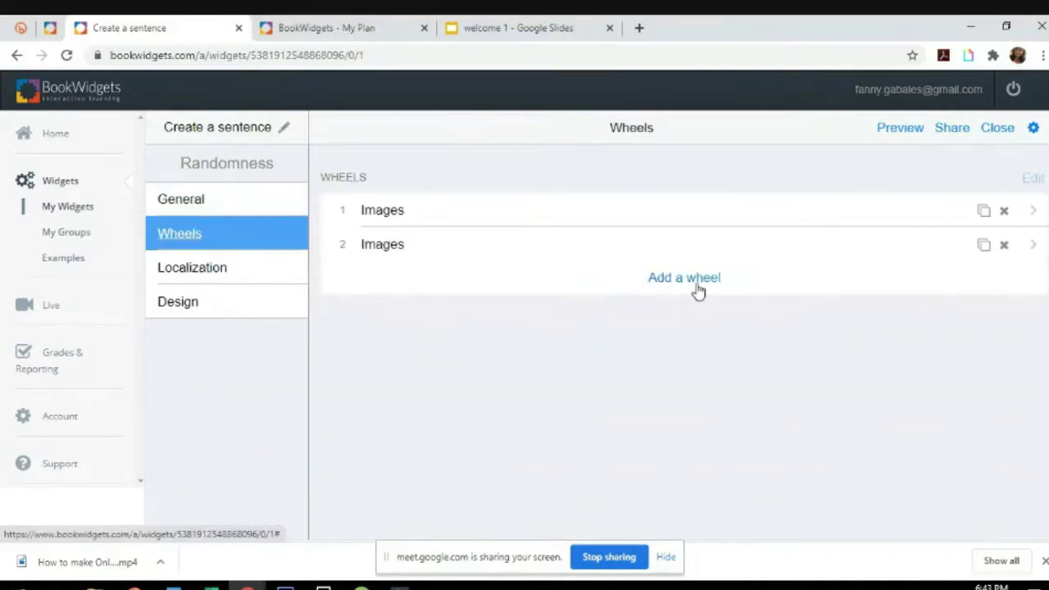
{"action": "left_click", "coordinate": [844, 210]}
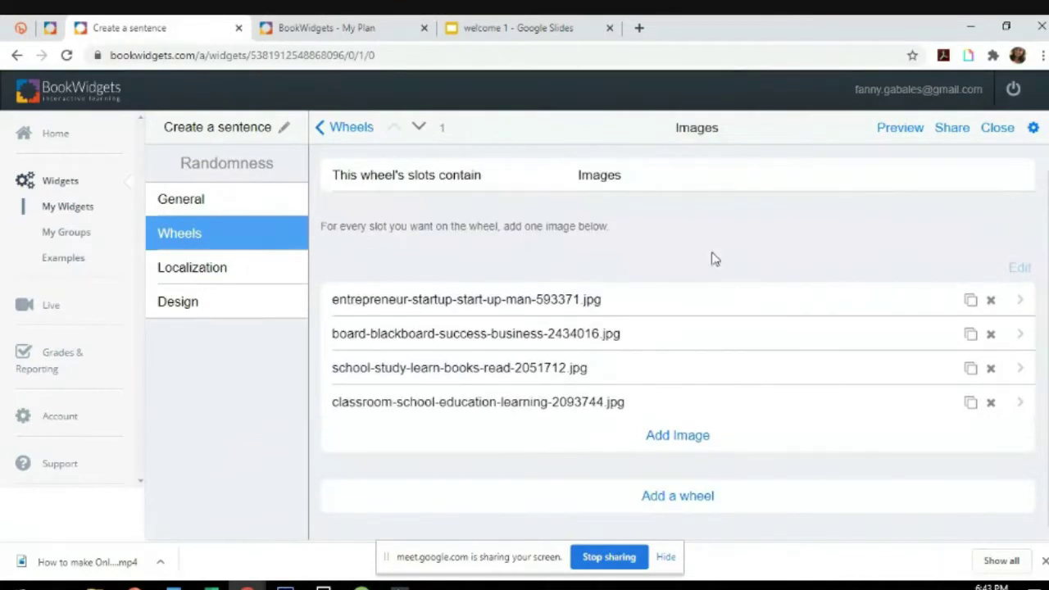
{"action": "scroll", "coordinate": [573, 270], "scroll_direction": "up", "scroll_amount": 1}
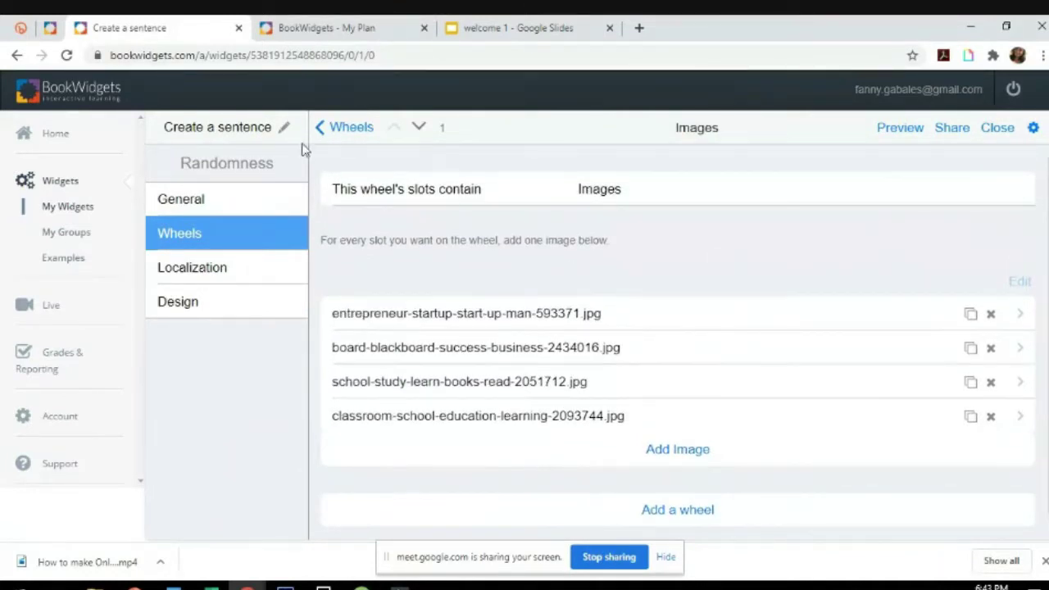
{"action": "left_click", "coordinate": [419, 127]}
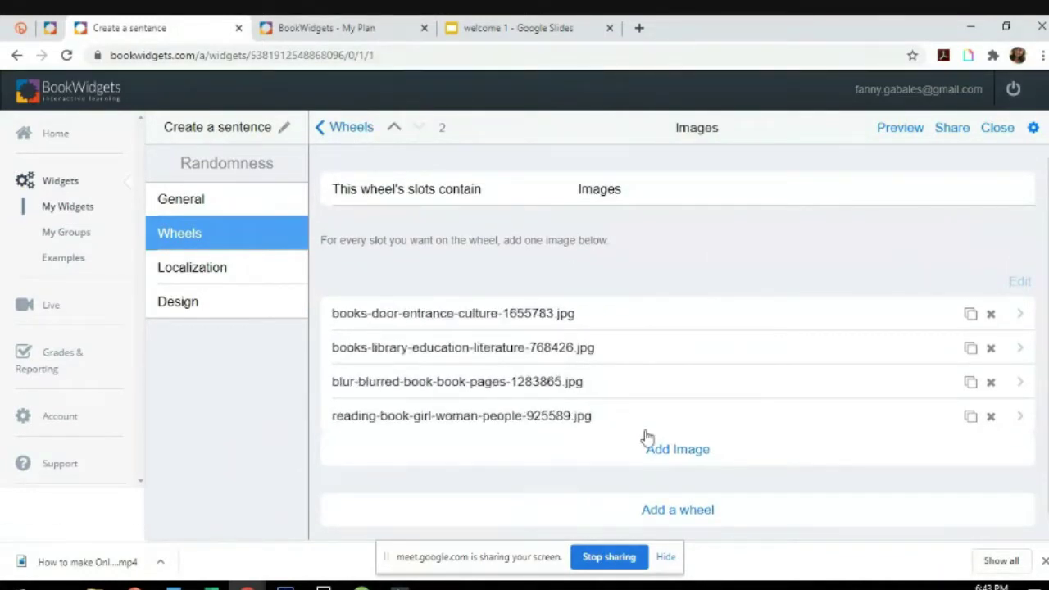
{"action": "left_click", "coordinate": [216, 272]}
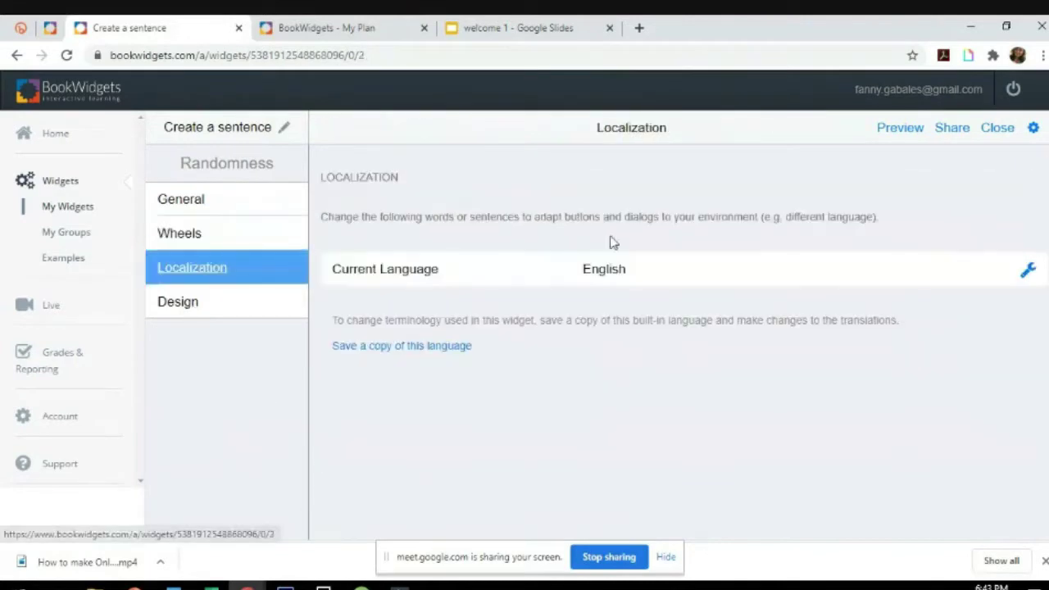
{"action": "left_click", "coordinate": [205, 303]}
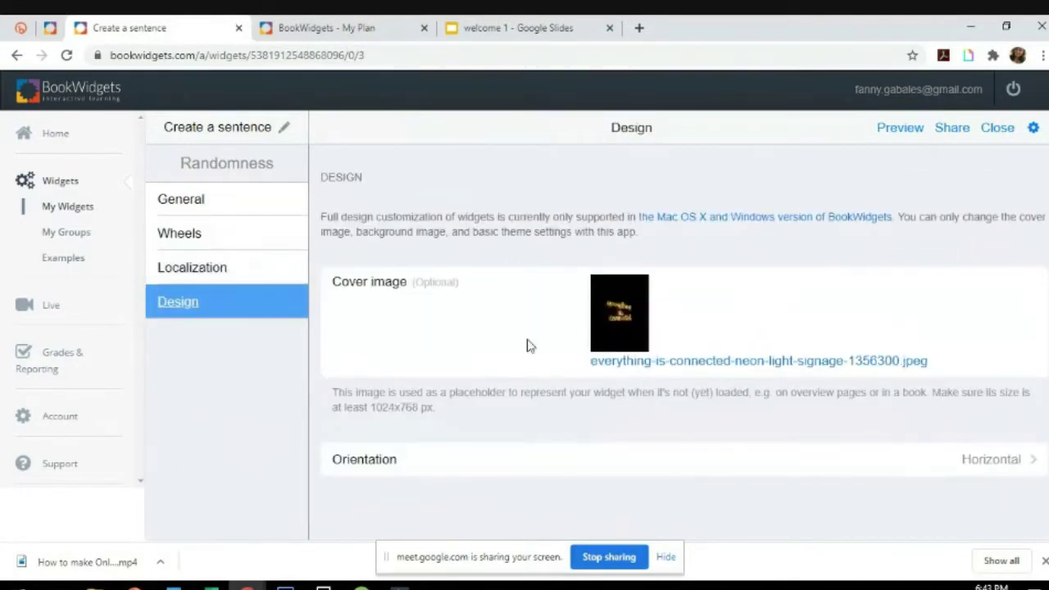
{"action": "left_click", "coordinate": [166, 236]}
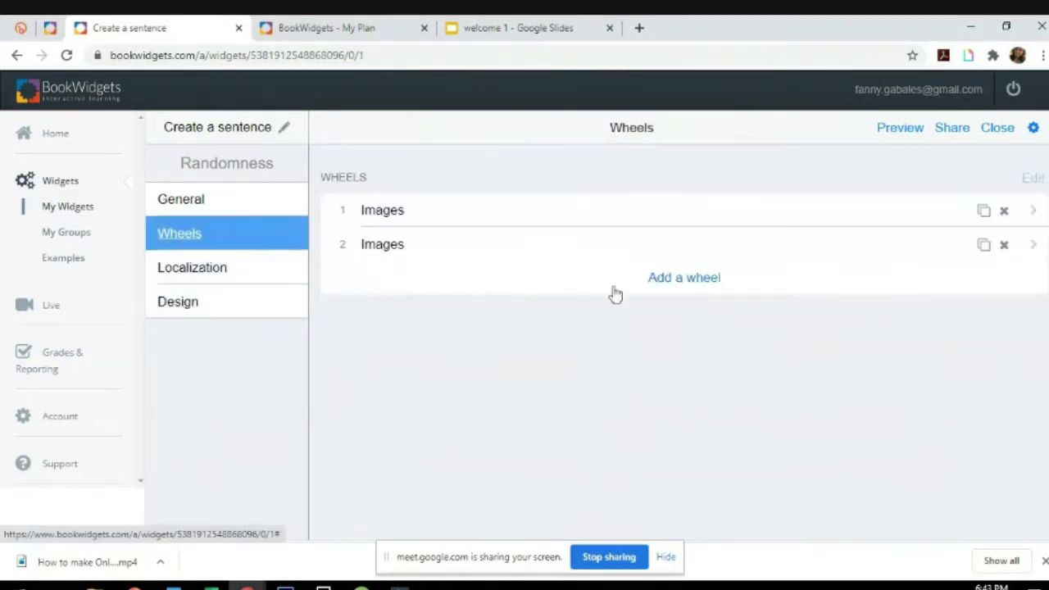
- Add a third text wheel with slots Pooh, Sunflower, Hello and Lemon, then a blank fourth wheel
{"action": "left_click", "coordinate": [699, 279]}
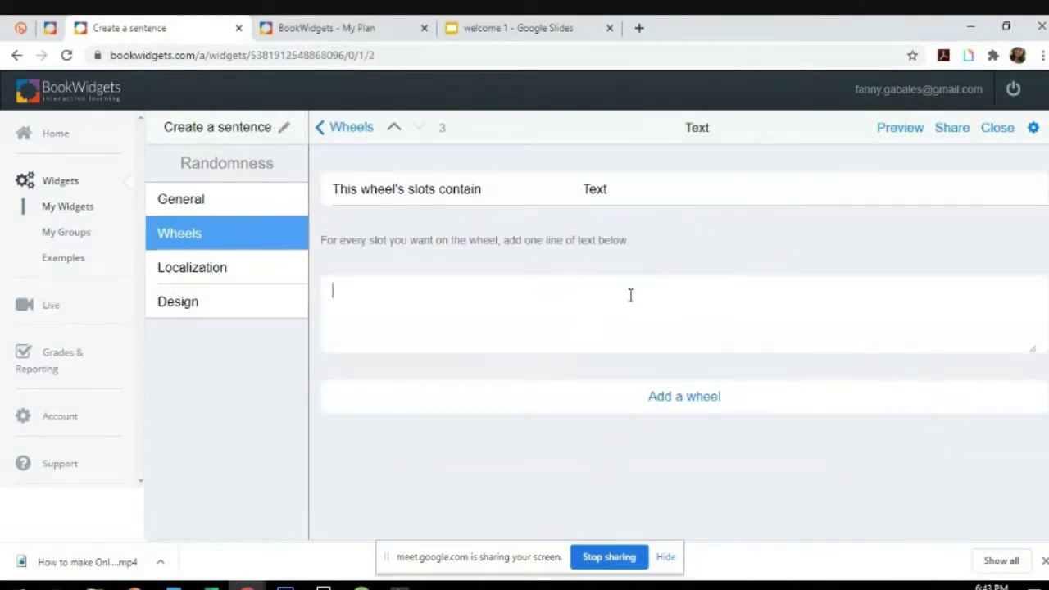
{"action": "left_click", "coordinate": [631, 180]}
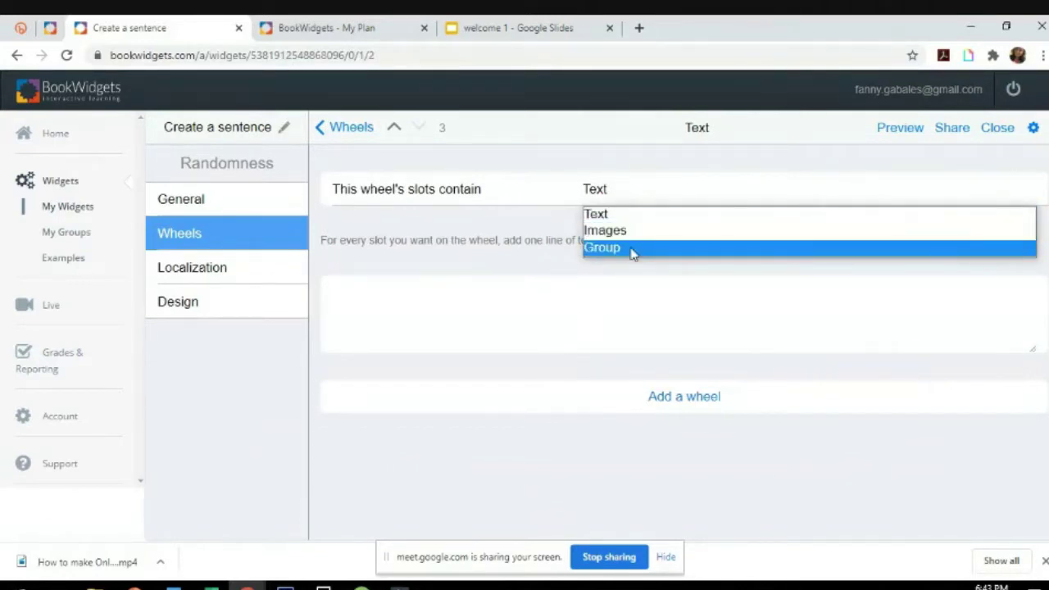
{"action": "left_click", "coordinate": [604, 217]}
{"action": "left_click", "coordinate": [583, 321]}
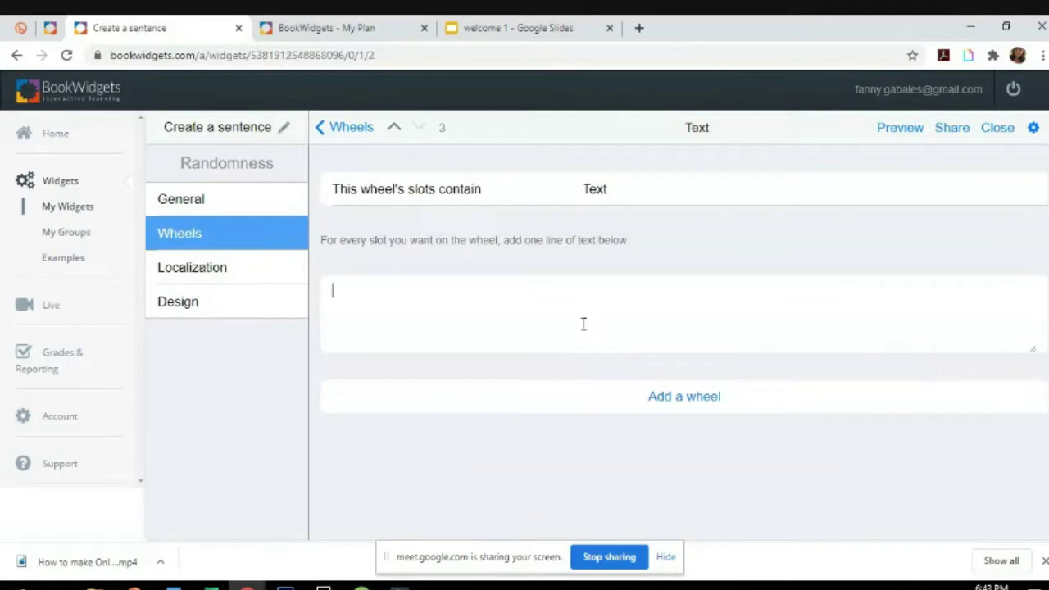
{"action": "type", "text": "Pooh"}
{"action": "type", "text": "Sunflower"}
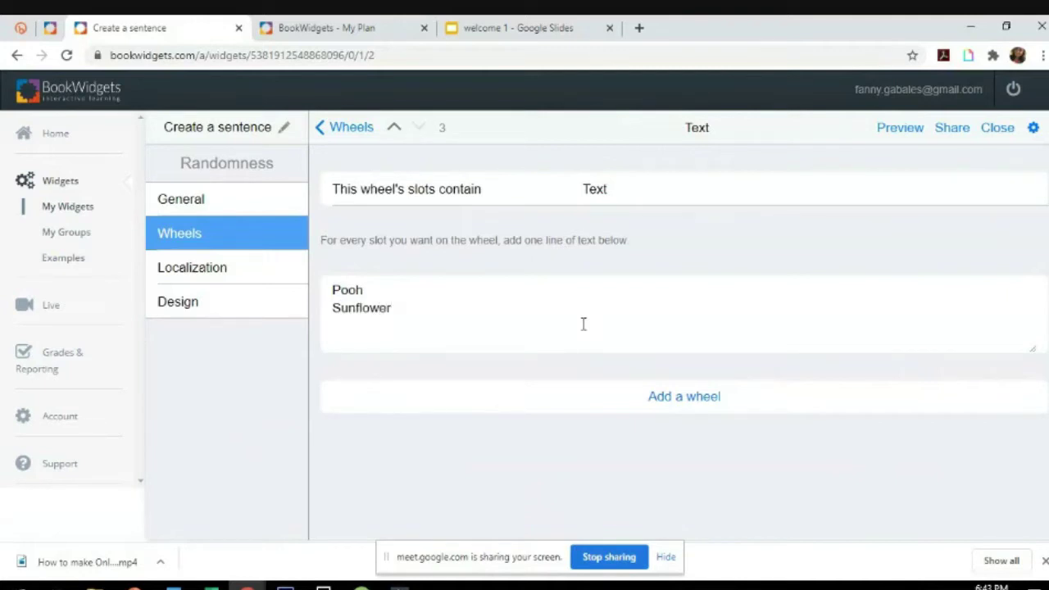
{"action": "type", "text": "Hello"}
{"action": "key", "text": "Return"}
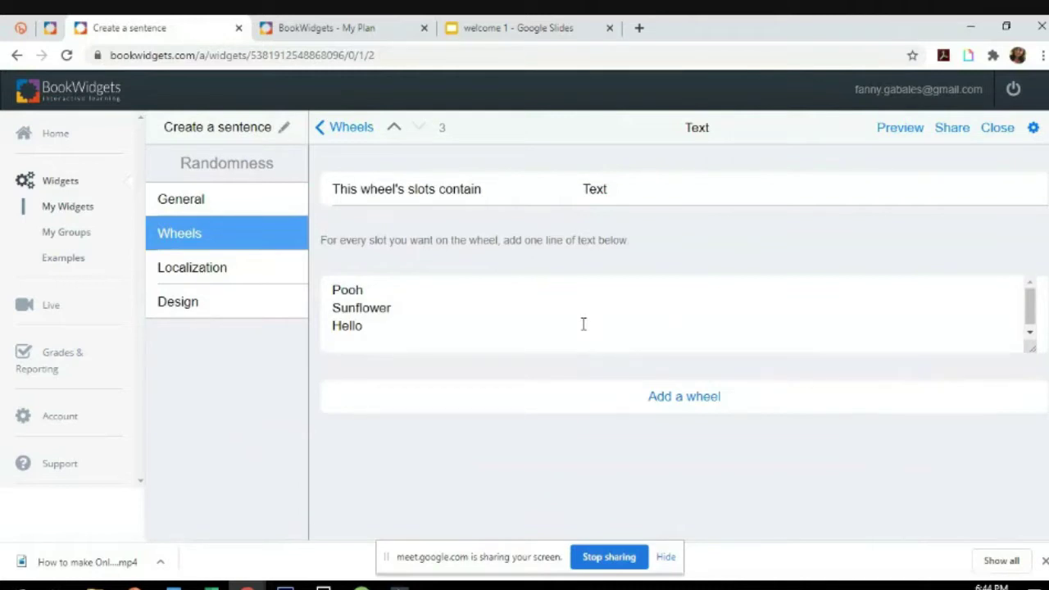
{"action": "type", "text": "Lemon"}
{"action": "left_click", "coordinate": [718, 399]}
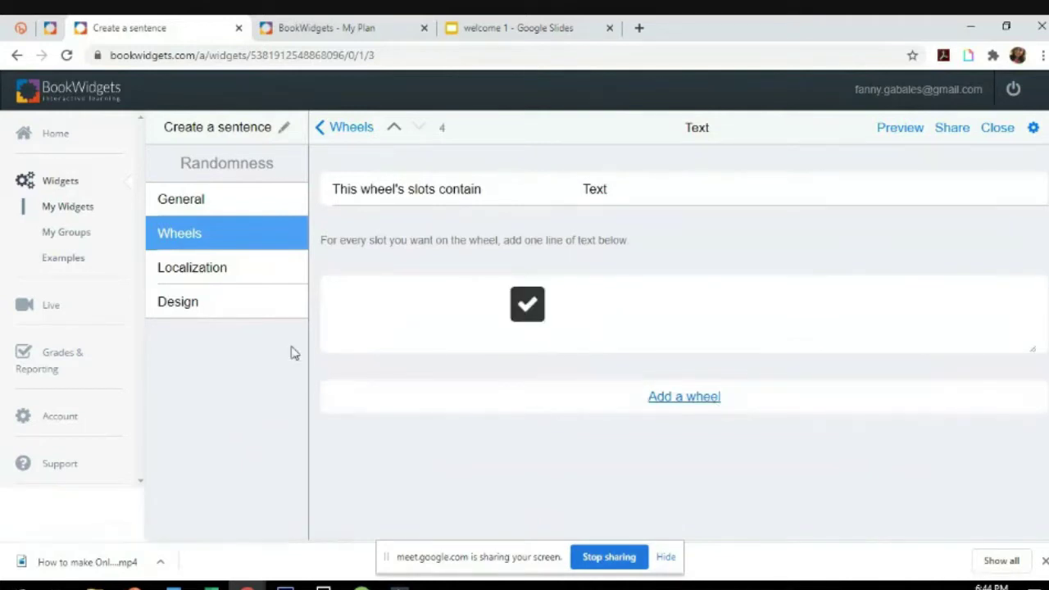
- Preview the Create a sentence game in Student View and spin the wheels twice
{"action": "left_click", "coordinate": [901, 131]}
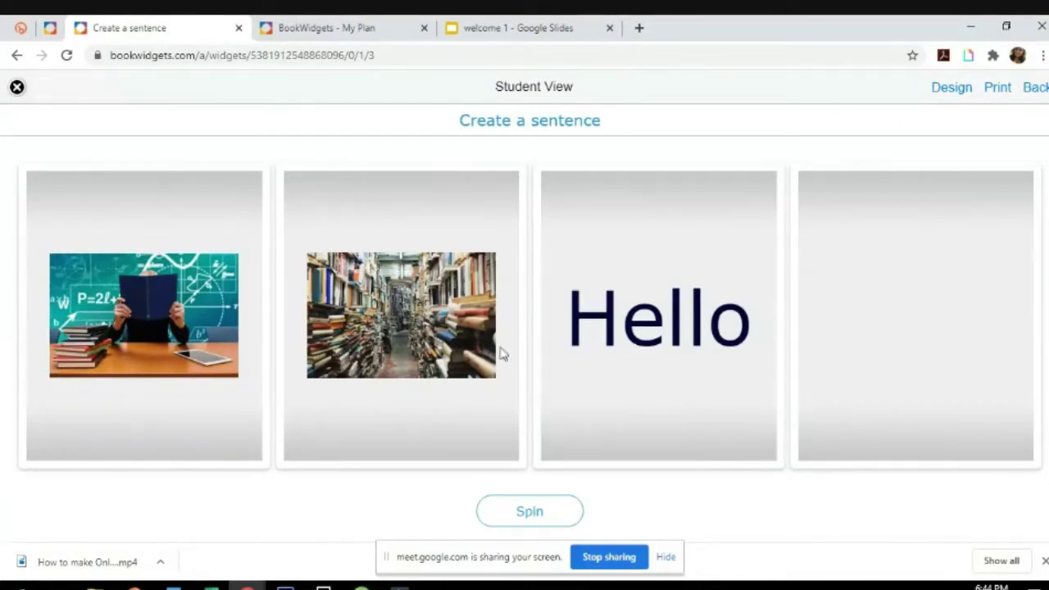
{"action": "left_click", "coordinate": [529, 512]}
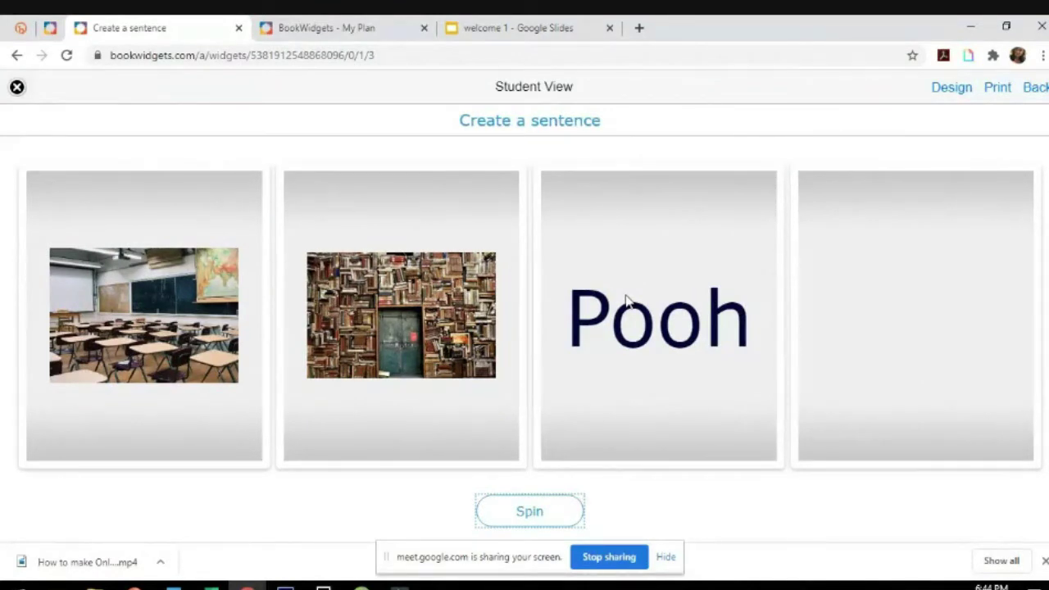
{"action": "left_click", "coordinate": [549, 511]}
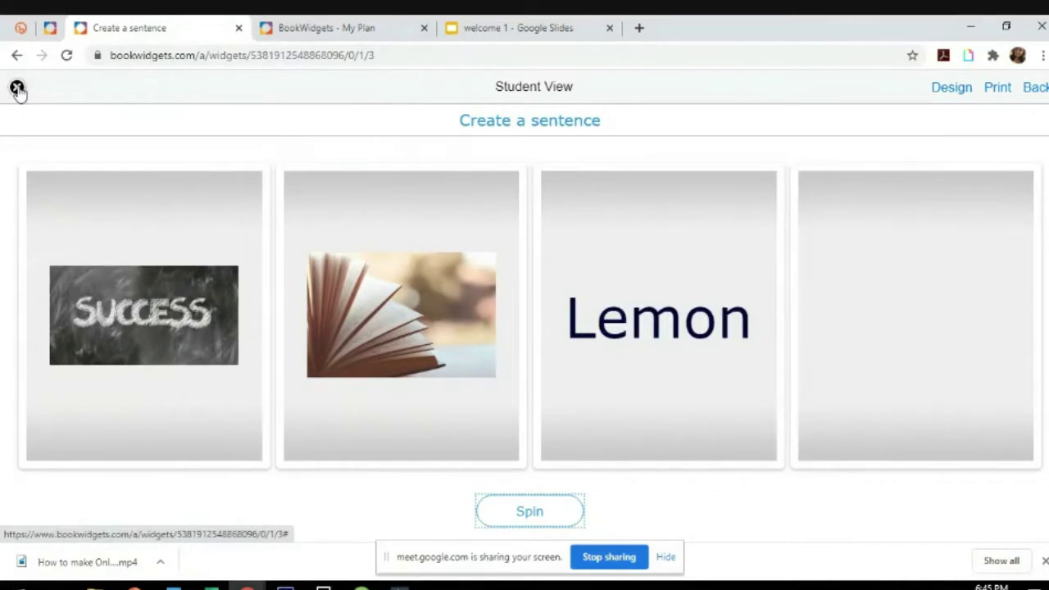
- Return to editing and set the fourth wheel's slots to Images
{"action": "left_click", "coordinate": [15, 91]}
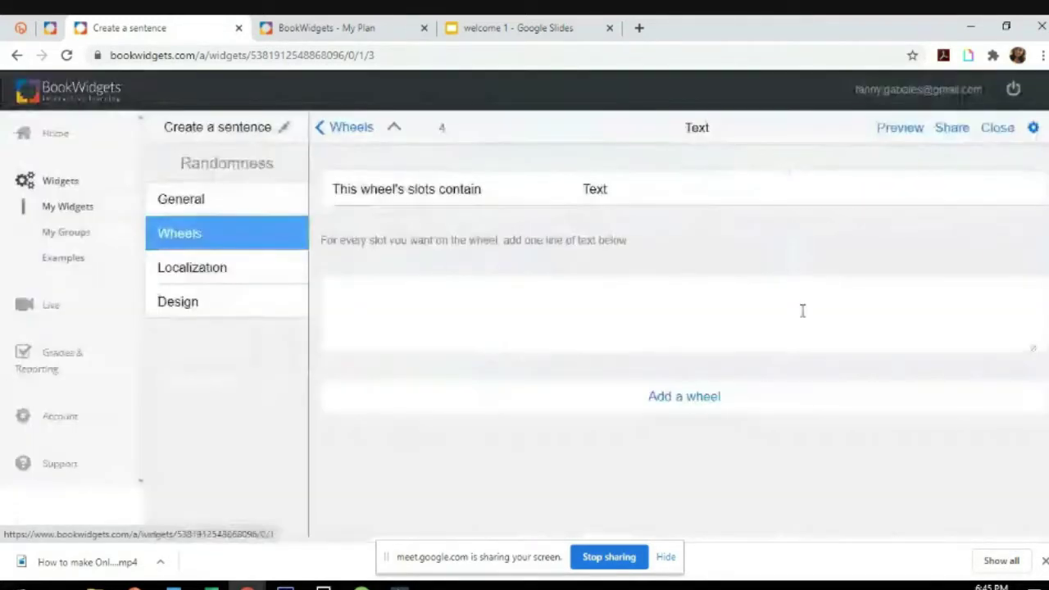
{"action": "left_click", "coordinate": [241, 273]}
{"action": "left_click", "coordinate": [222, 242]}
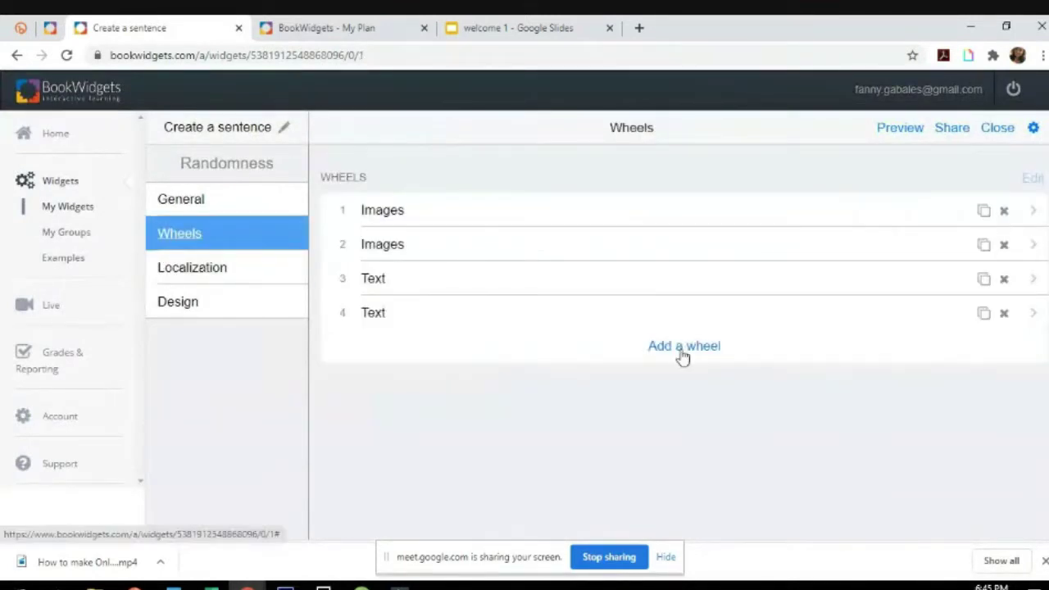
{"action": "left_click", "coordinate": [949, 313]}
{"action": "left_click", "coordinate": [614, 193]}
{"action": "left_click", "coordinate": [623, 230]}
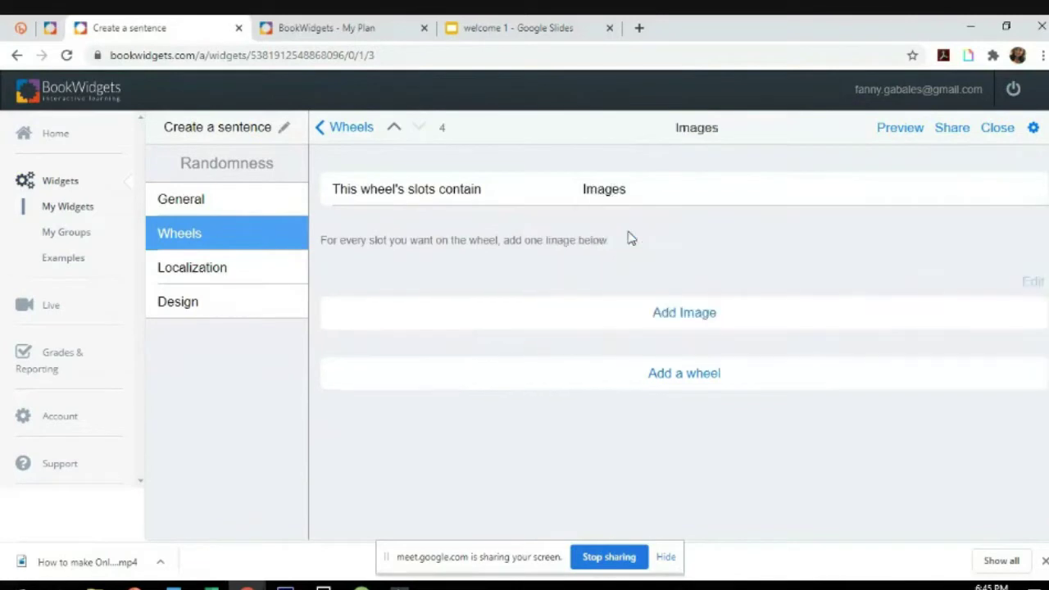
- Add the wooden letter-cubes and message-in-a-bottle photos from an online 'letters' image search
{"action": "left_click", "coordinate": [689, 327]}
{"action": "left_click", "coordinate": [717, 270]}
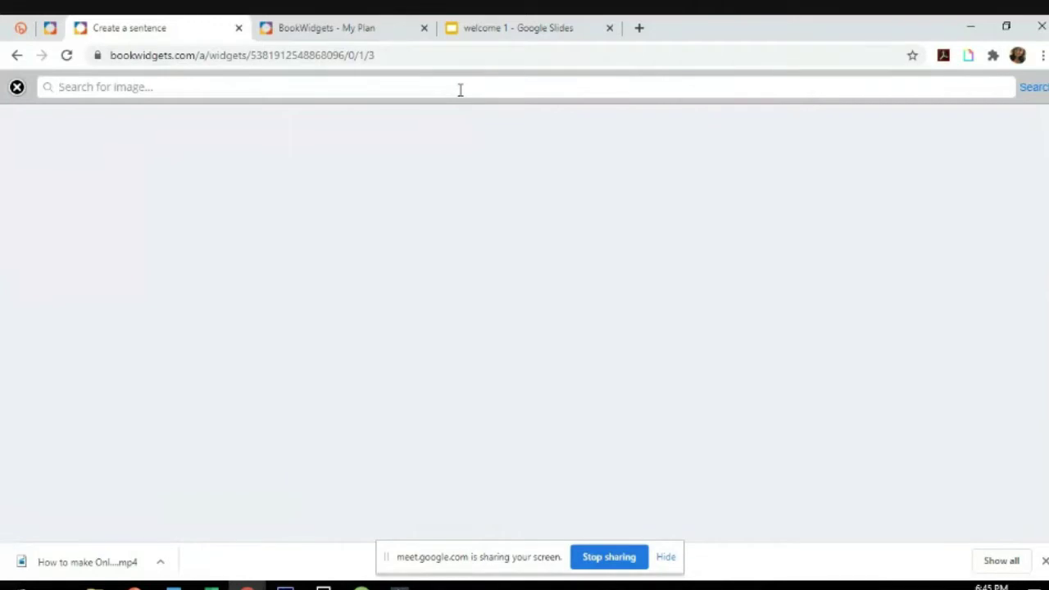
{"action": "type", "text": "letter"}
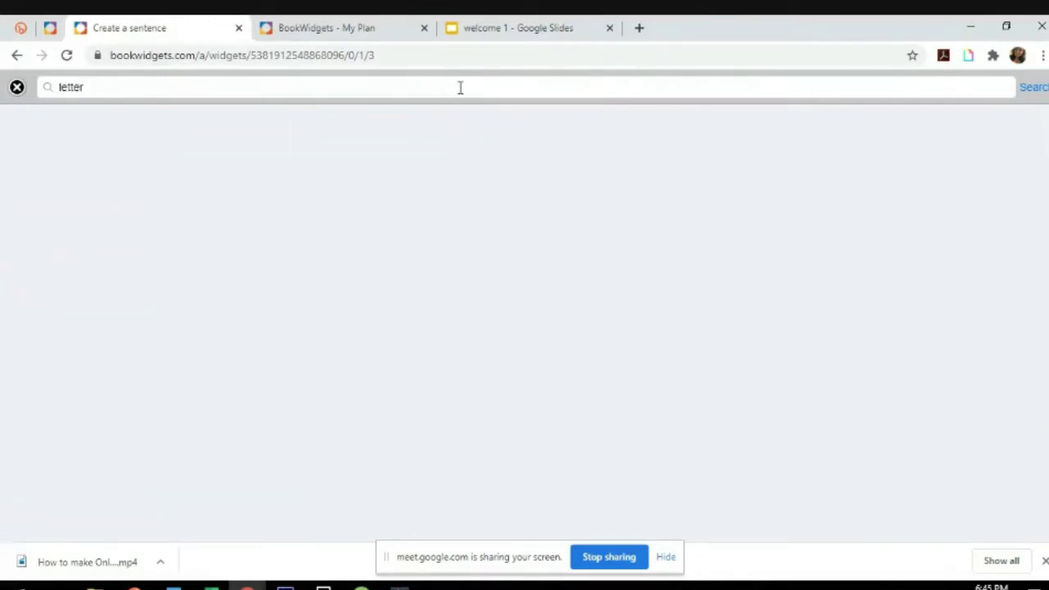
{"action": "type", "text": "s"}
{"action": "key", "text": "Return"}
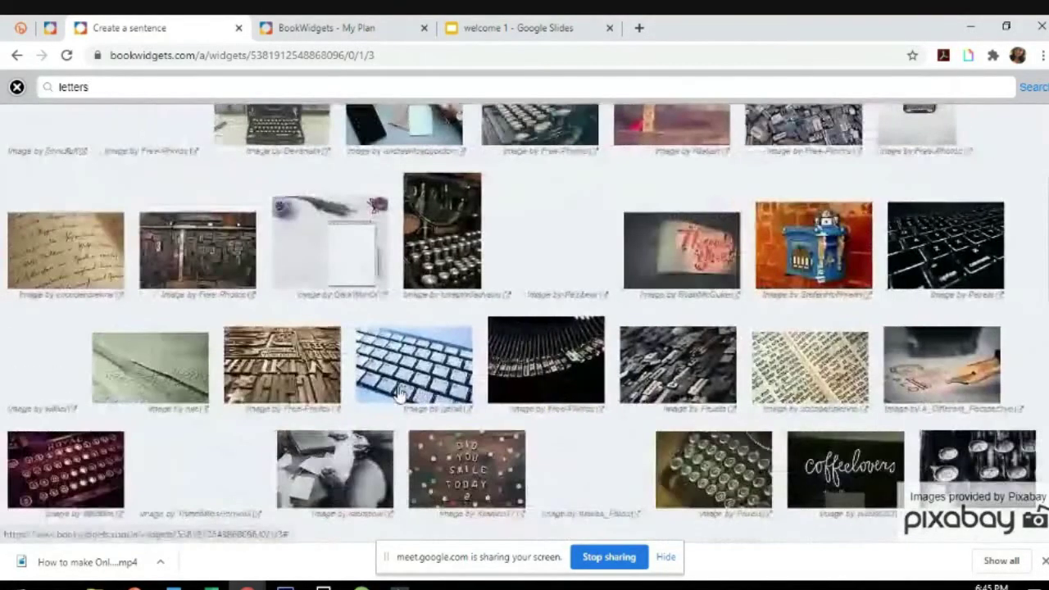
{"action": "scroll", "coordinate": [713, 441], "scroll_direction": "up", "scroll_amount": 1}
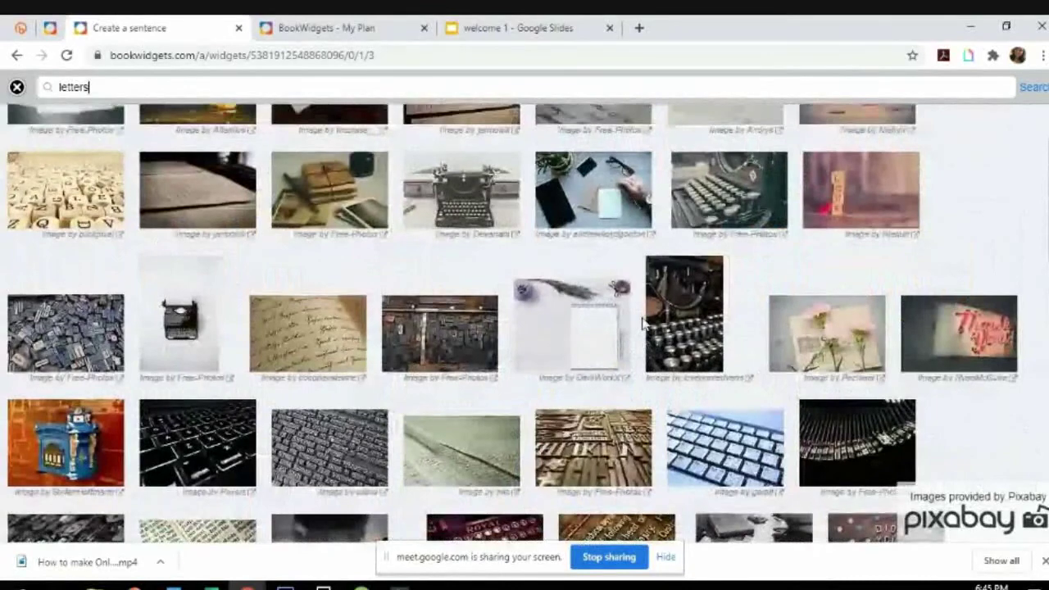
{"action": "left_click", "coordinate": [97, 248]}
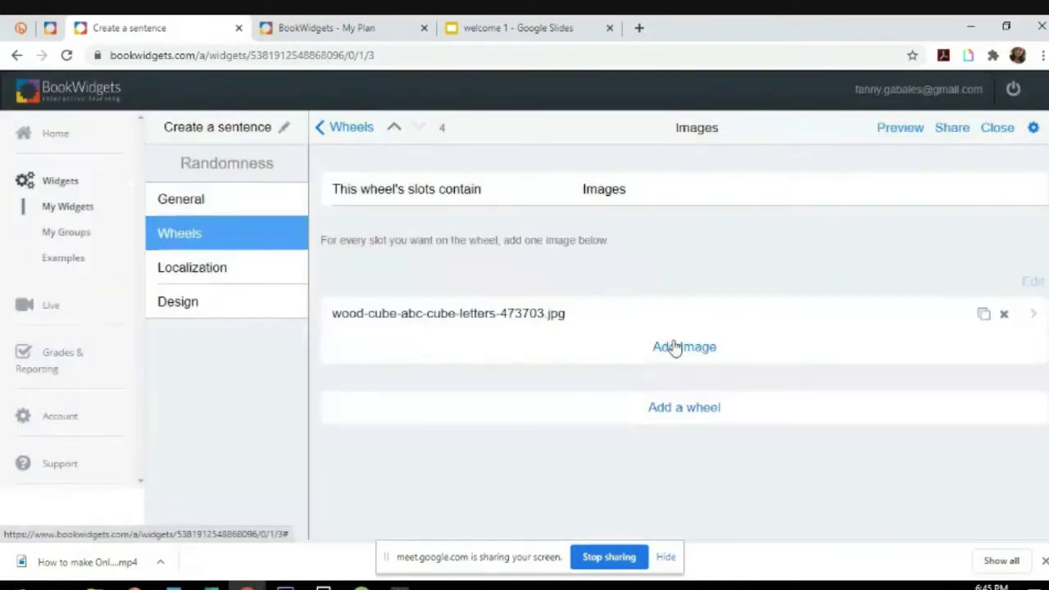
{"action": "left_click", "coordinate": [678, 346]}
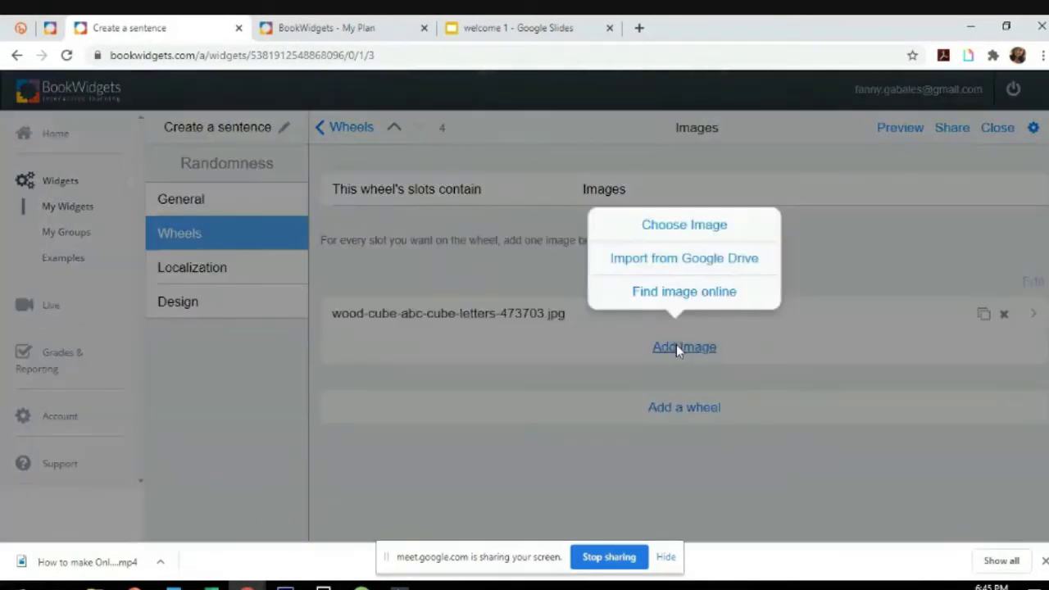
{"action": "left_click", "coordinate": [718, 294]}
{"action": "type", "text": "letter"}
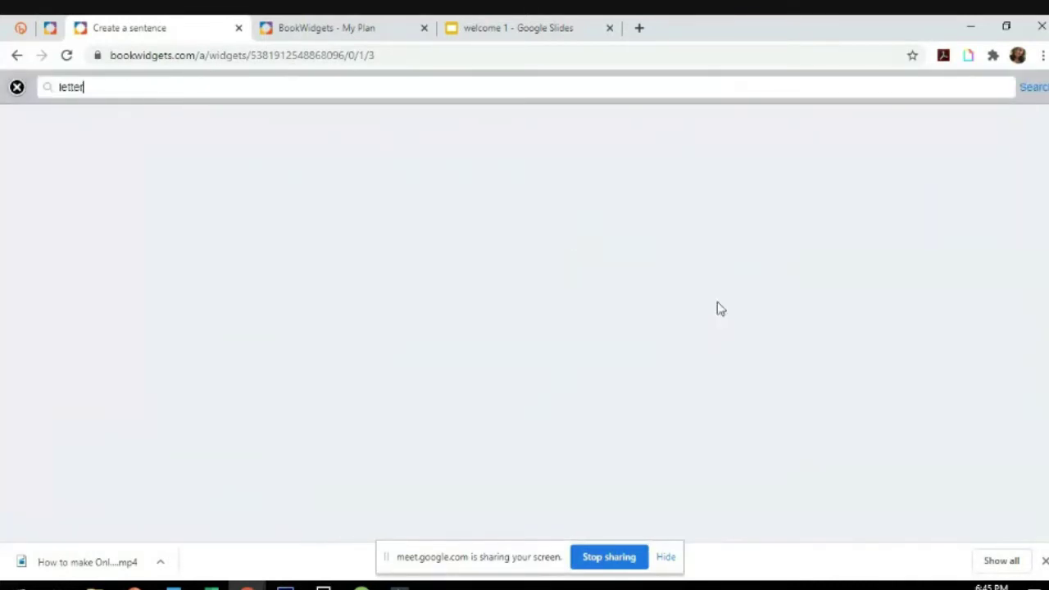
{"action": "type", "text": "s"}
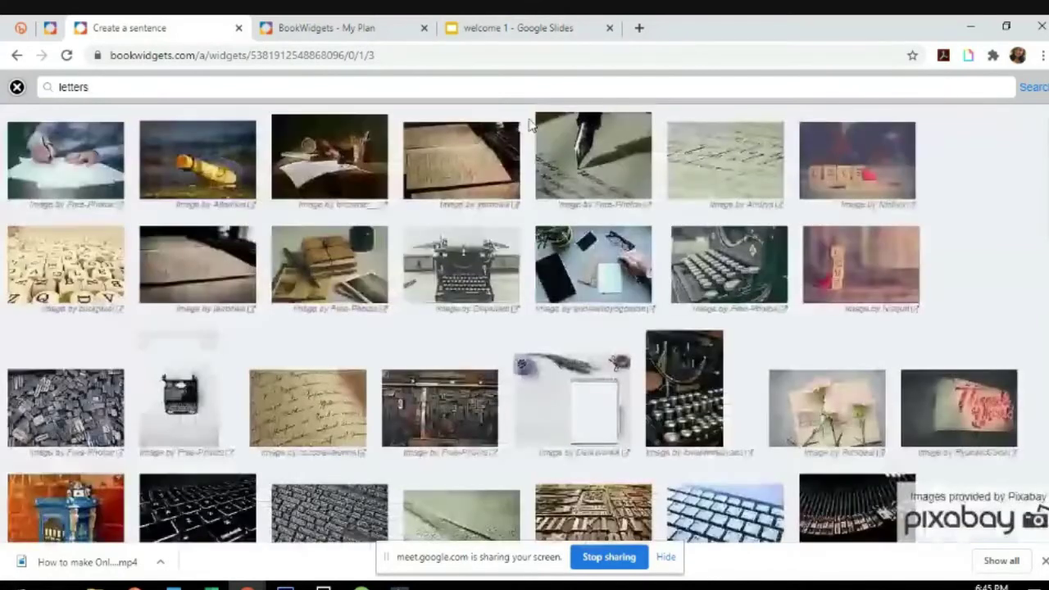
{"action": "left_click", "coordinate": [216, 231]}
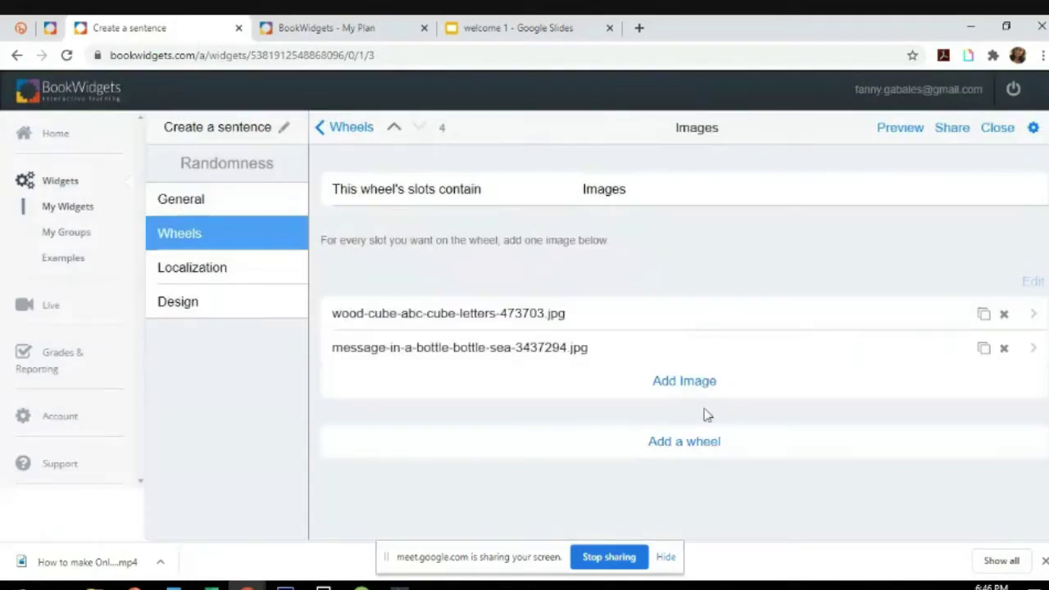
- Add the love-valentine heart photo and the make-the-day-great motivation photo to the fourth wheel
{"action": "left_click", "coordinate": [695, 384]}
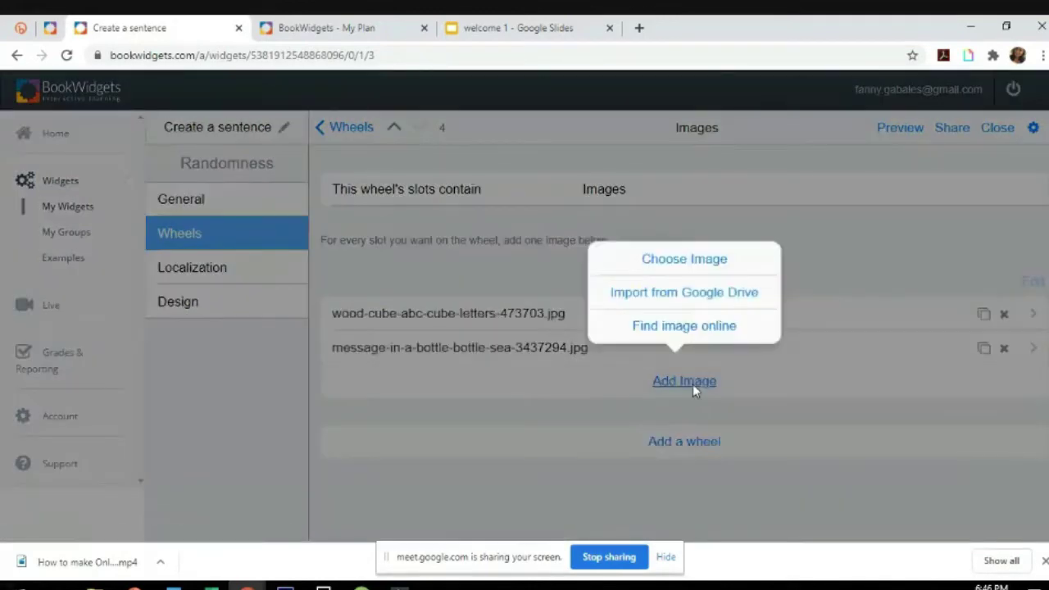
{"action": "left_click", "coordinate": [701, 330]}
{"action": "type", "text": "letters"}
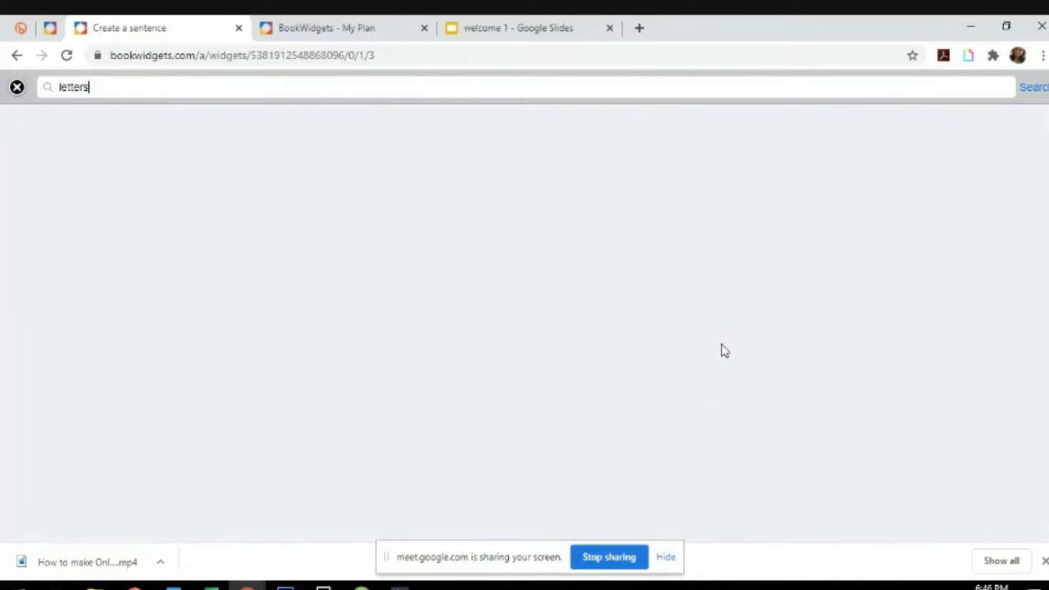
{"action": "key", "text": "Return"}
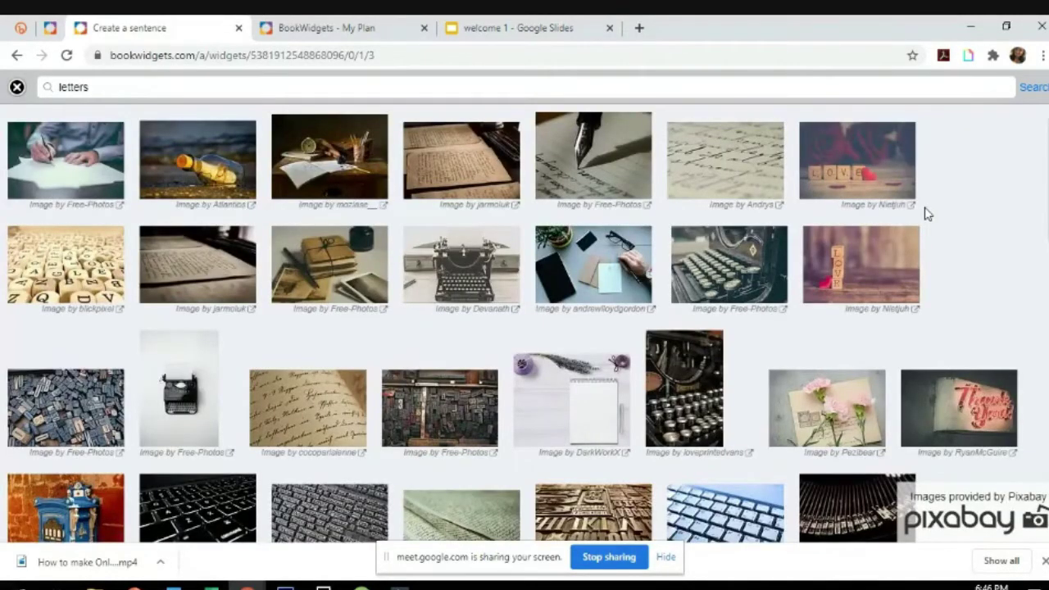
{"action": "left_click", "coordinate": [385, 414]}
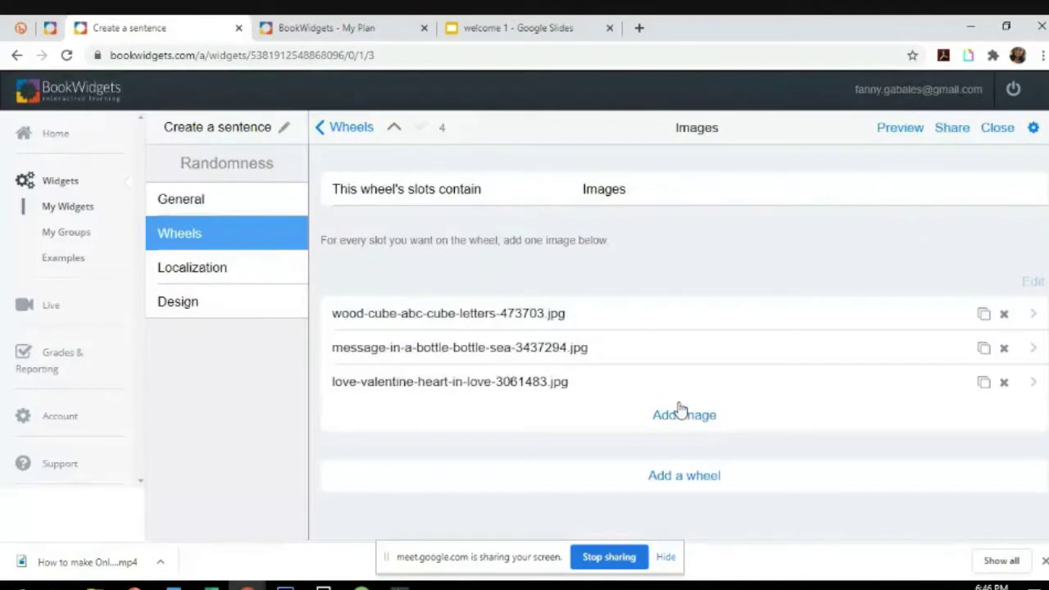
{"action": "left_click", "coordinate": [680, 412]}
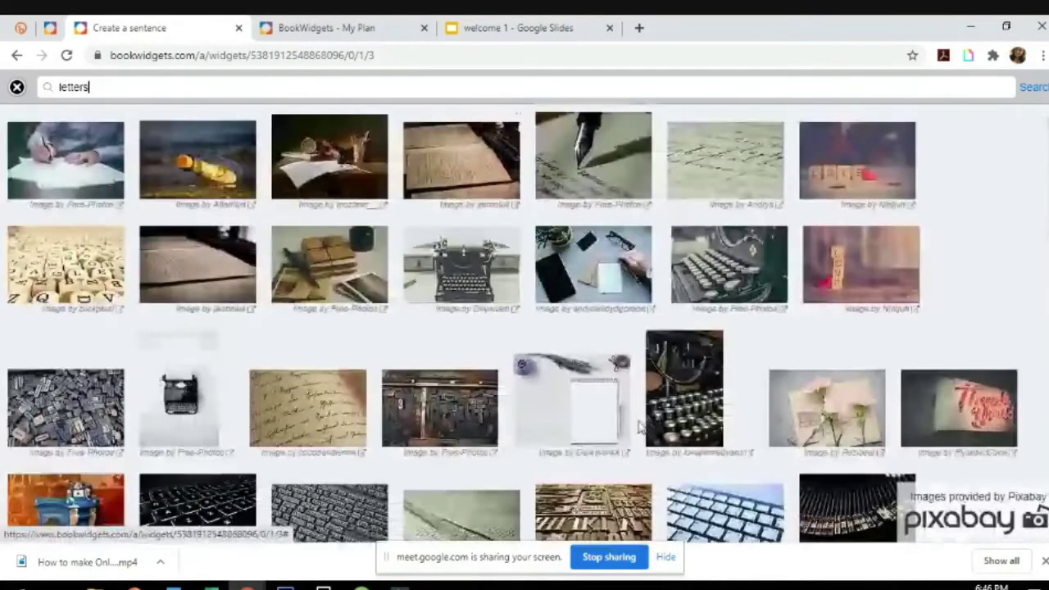
{"action": "scroll", "coordinate": [581, 391], "scroll_direction": "down", "scroll_amount": 4}
{"action": "scroll", "coordinate": [584, 393], "scroll_direction": "down", "scroll_amount": 2}
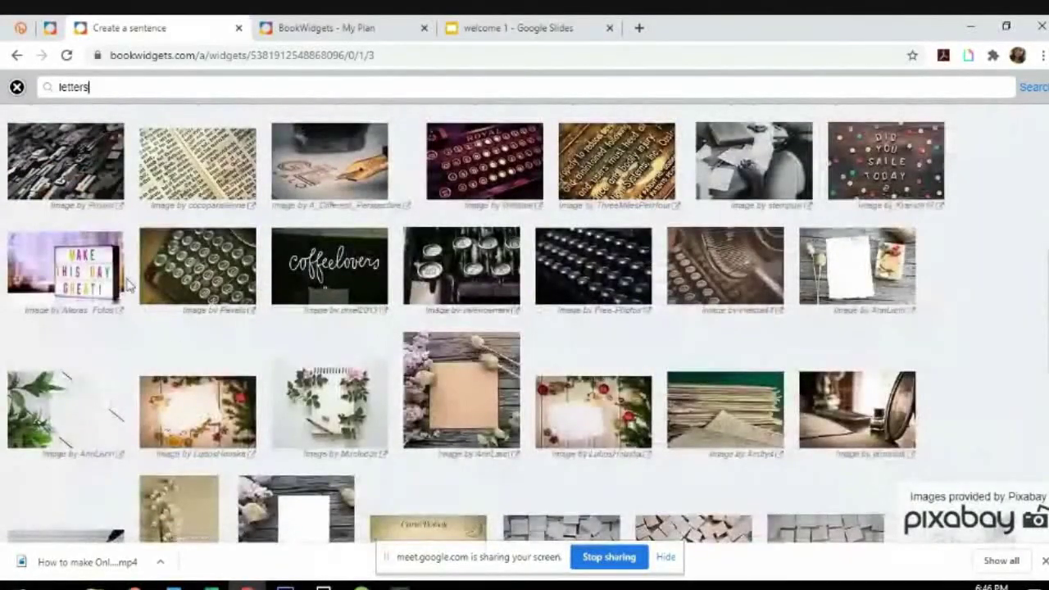
{"action": "left_click", "coordinate": [746, 291]}
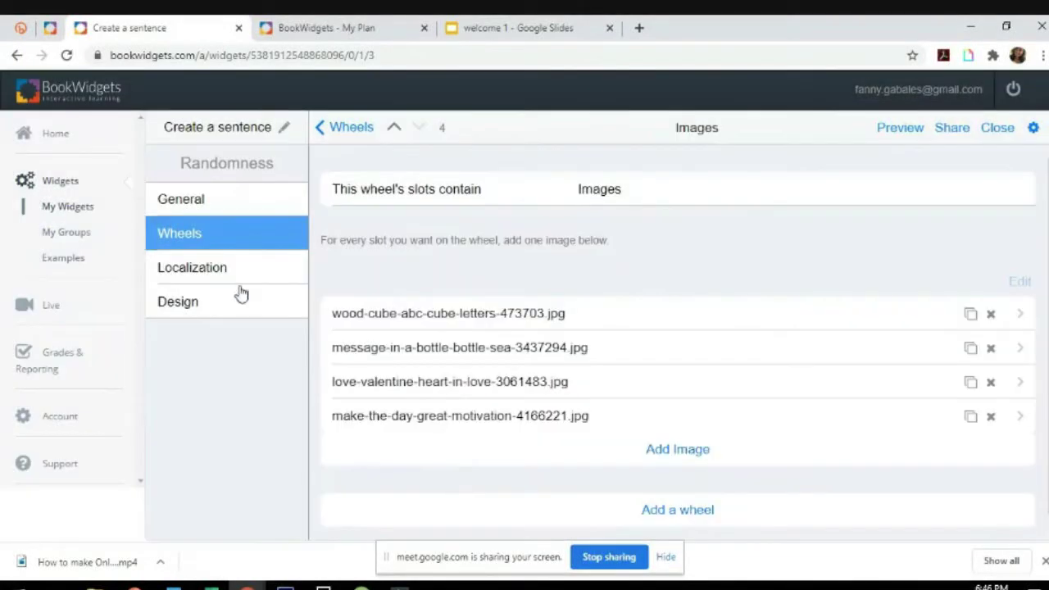
- Preview the game in Student View, spin the wheels once, and close the My Plan tab
{"action": "left_click", "coordinate": [234, 273]}
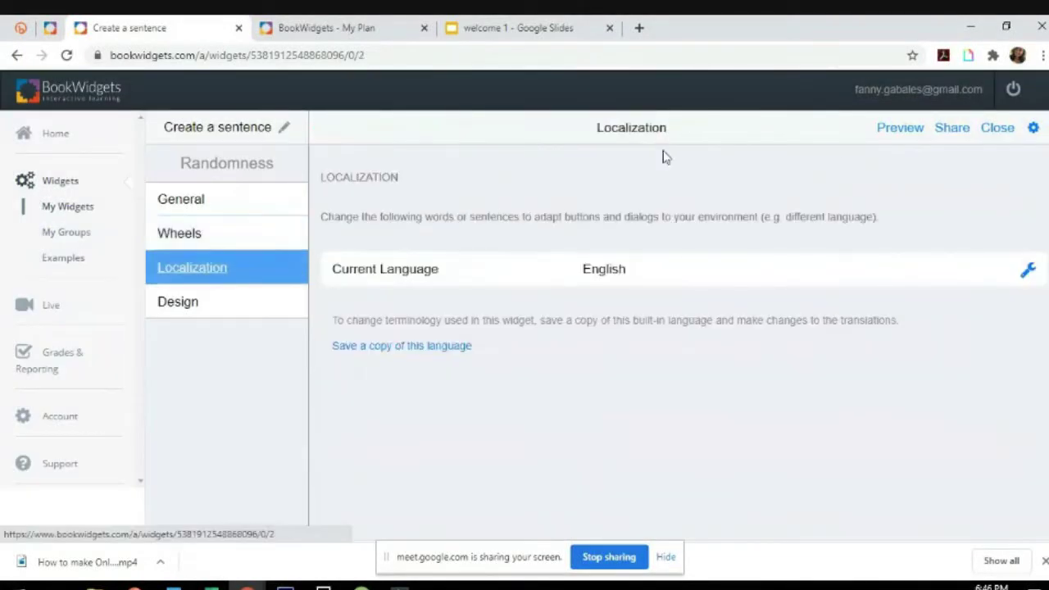
{"action": "left_click", "coordinate": [902, 129]}
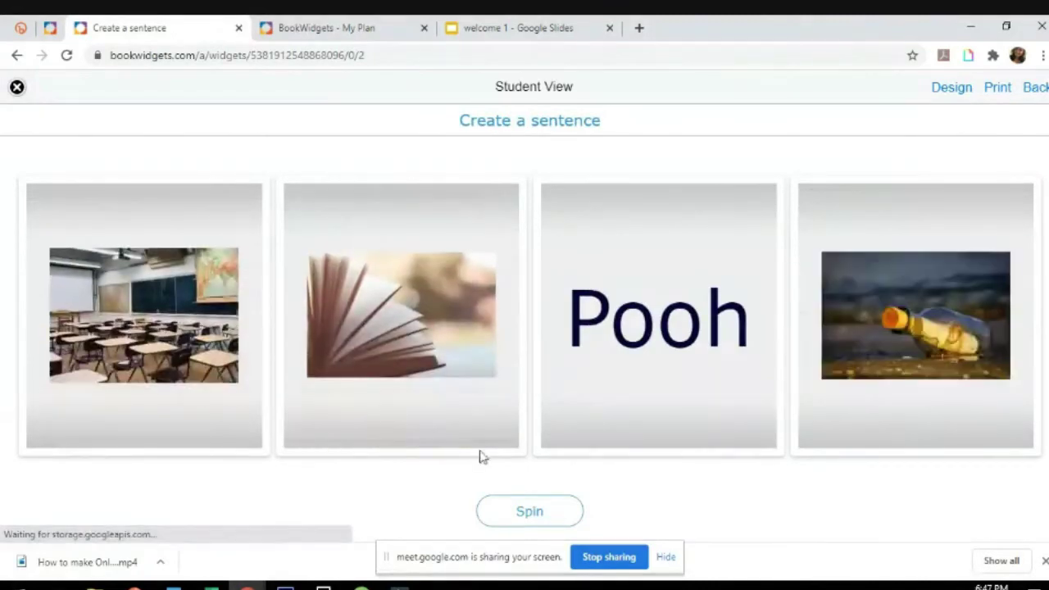
{"action": "left_click", "coordinate": [544, 513]}
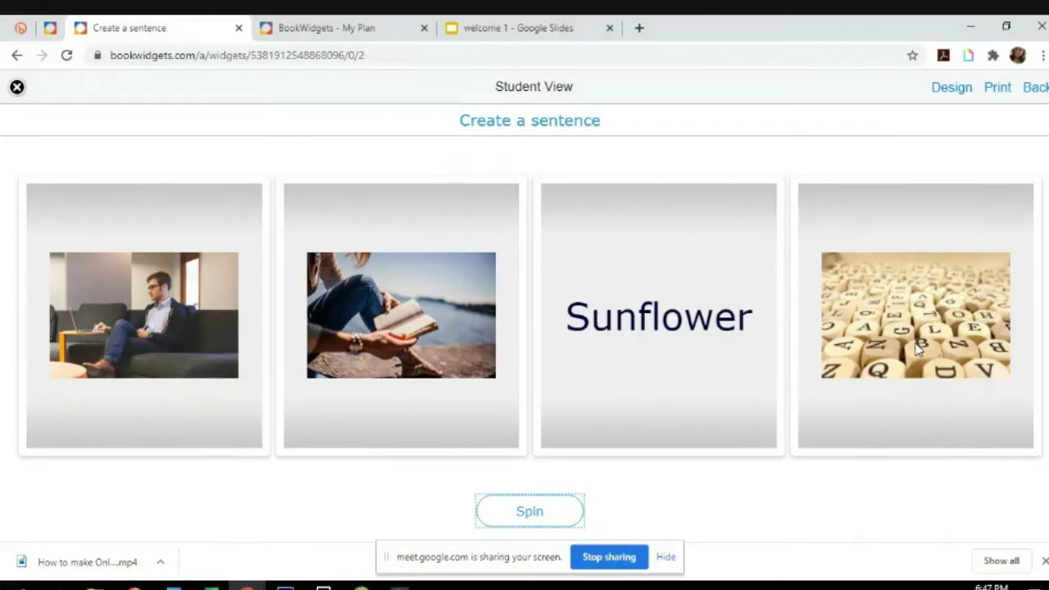
{"action": "left_click", "coordinate": [315, 29]}
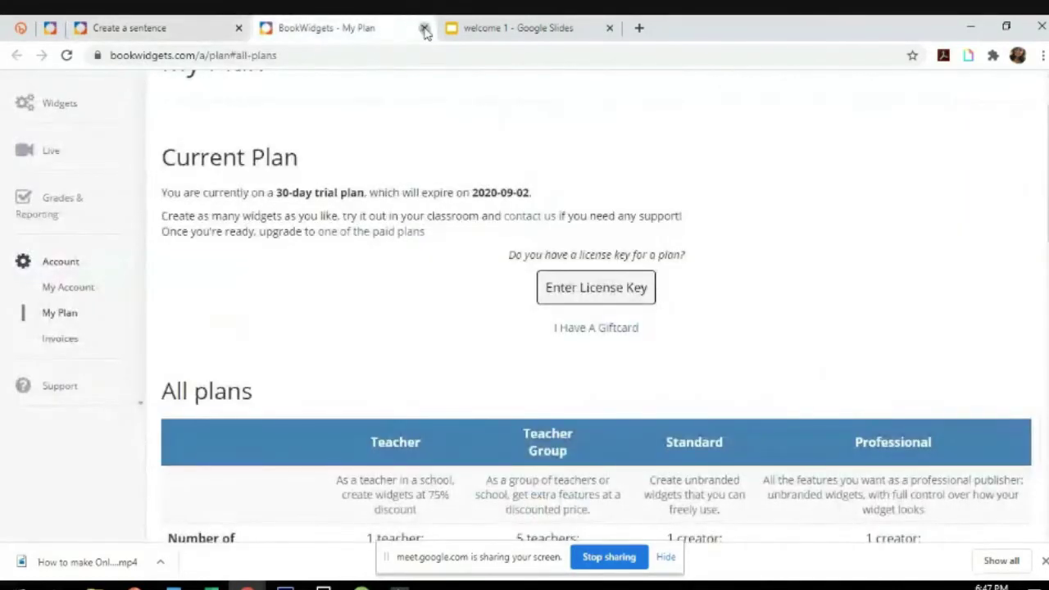
{"action": "left_click", "coordinate": [424, 28]}
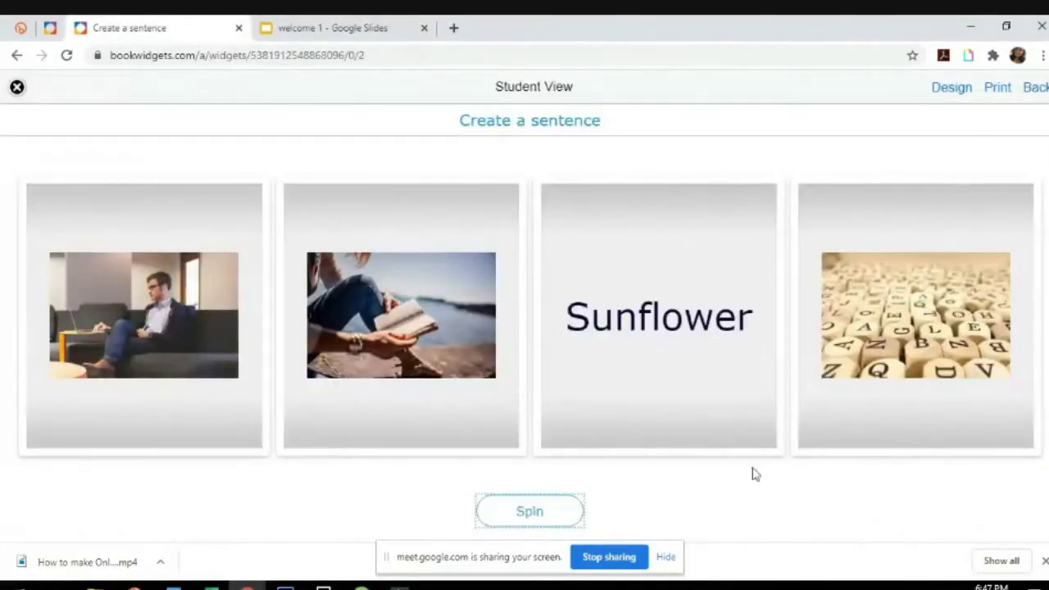
- Exit the student preview and show the My Widgets list
{"action": "left_click", "coordinate": [17, 88]}
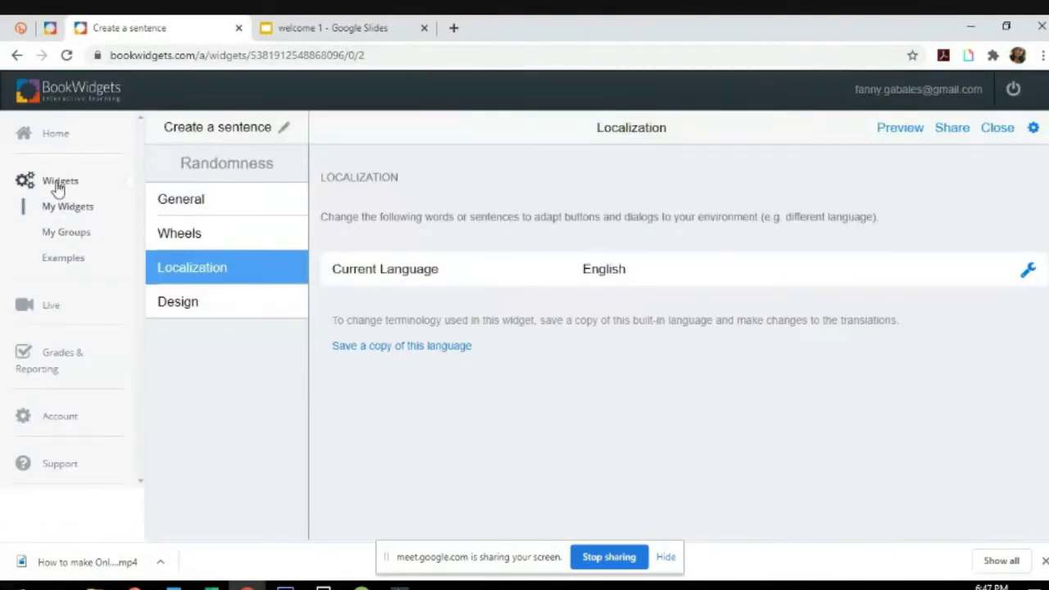
{"action": "left_click", "coordinate": [53, 210]}
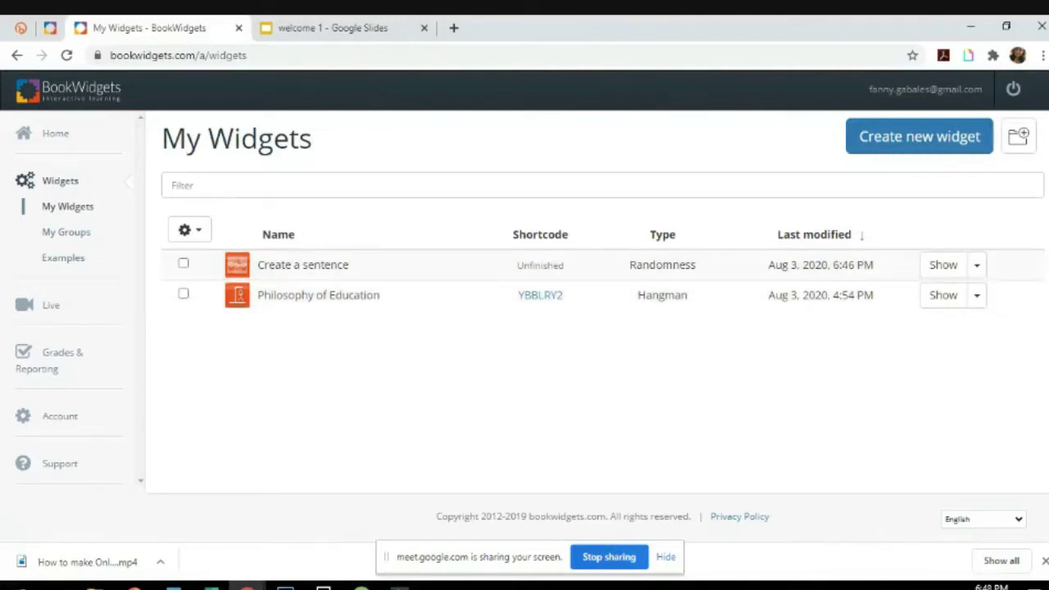
- Create a new Jigsaw Puzzle widget from Games and start typing its title, Child development
{"action": "left_click", "coordinate": [932, 144]}
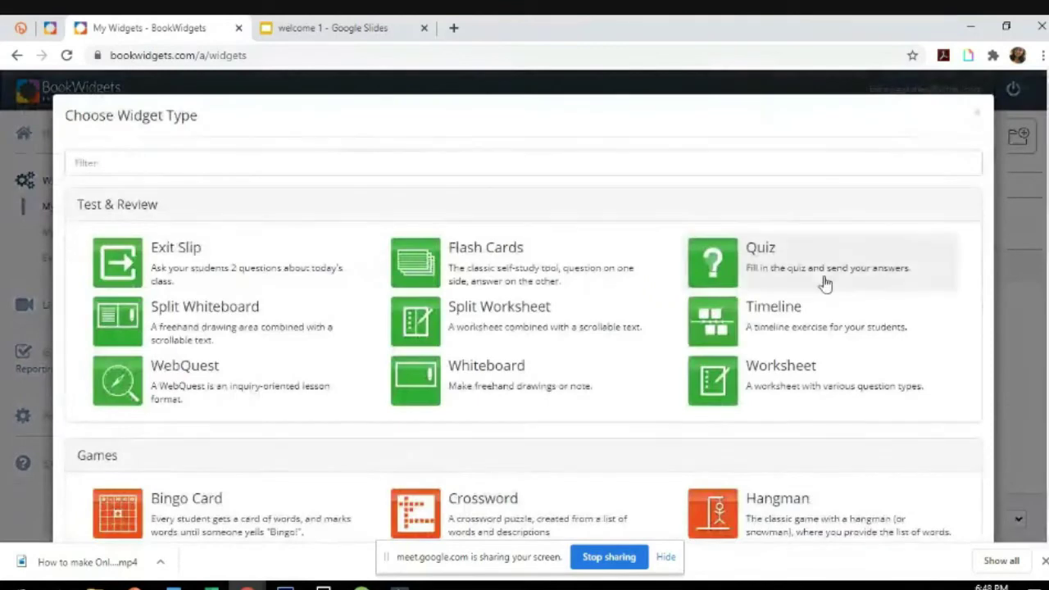
{"action": "scroll", "coordinate": [819, 283], "scroll_direction": "down", "scroll_amount": 1}
{"action": "scroll", "coordinate": [809, 293], "scroll_direction": "down", "scroll_amount": 3}
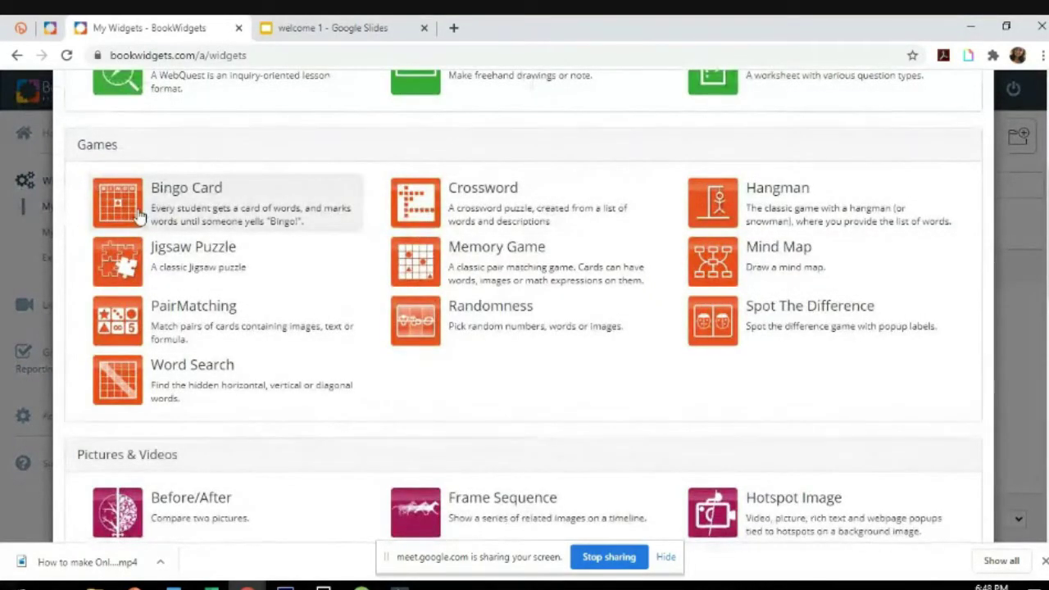
{"action": "left_click", "coordinate": [117, 259]}
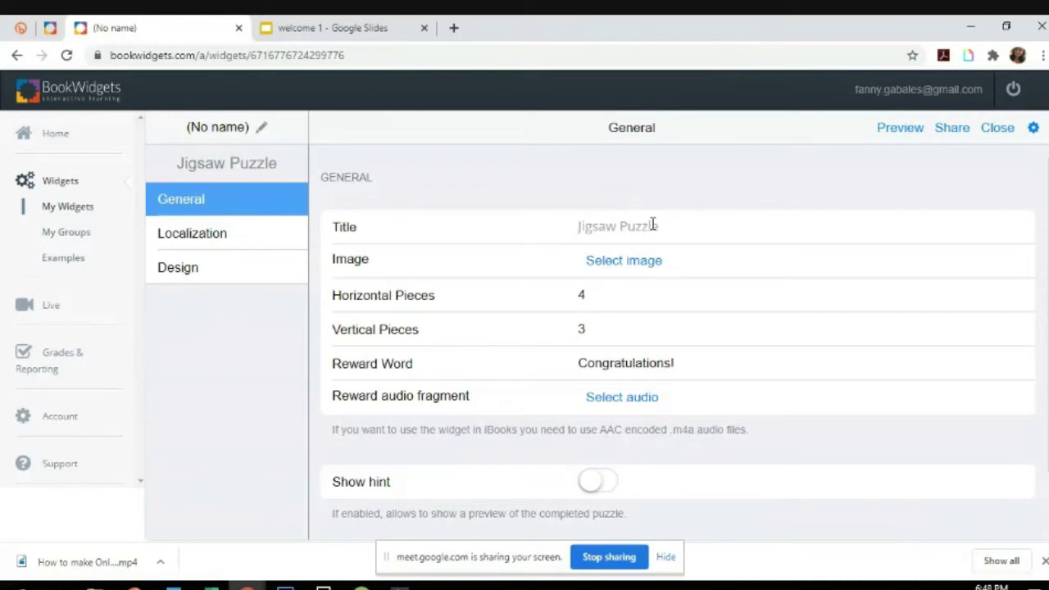
{"action": "type", "text": "Chi"}
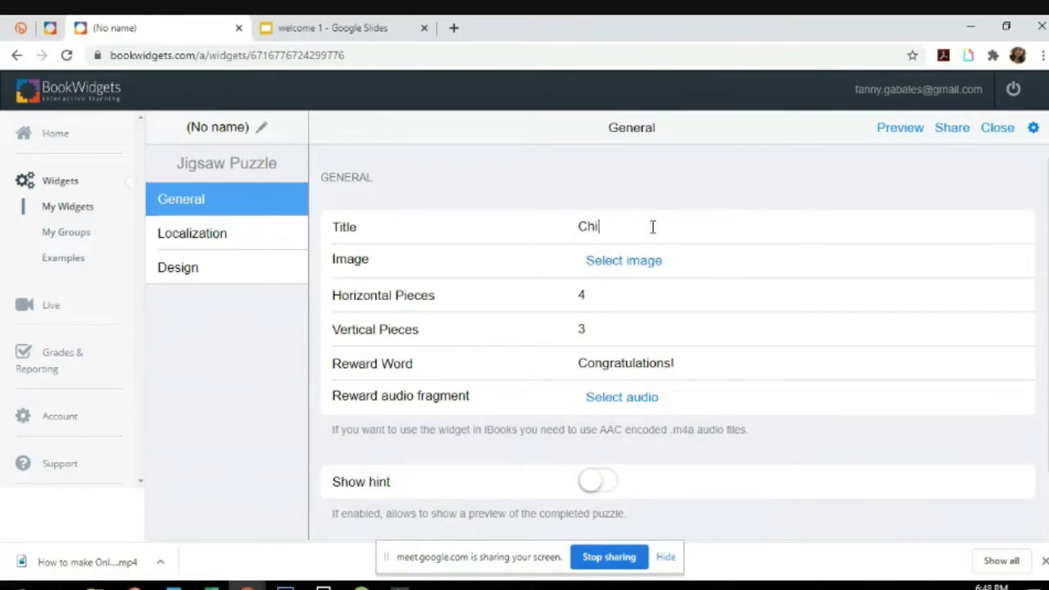
{"action": "type", "text": "ld development"}
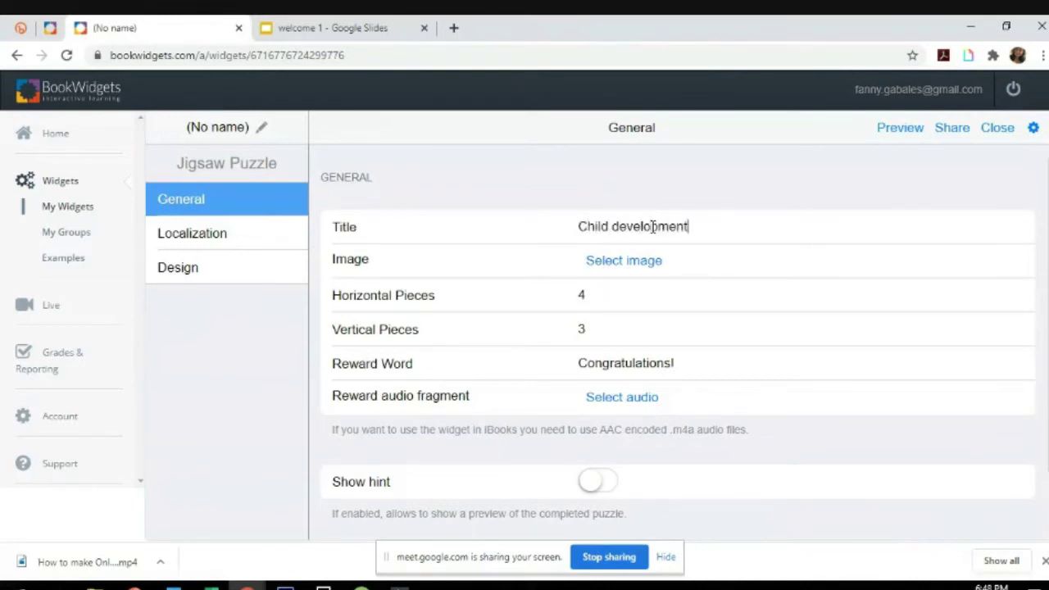
- Search online images for 'child play' and set the toy building-blocks photo as the puzzle picture
{"action": "left_click", "coordinate": [623, 264]}
{"action": "left_click", "coordinate": [649, 229]}
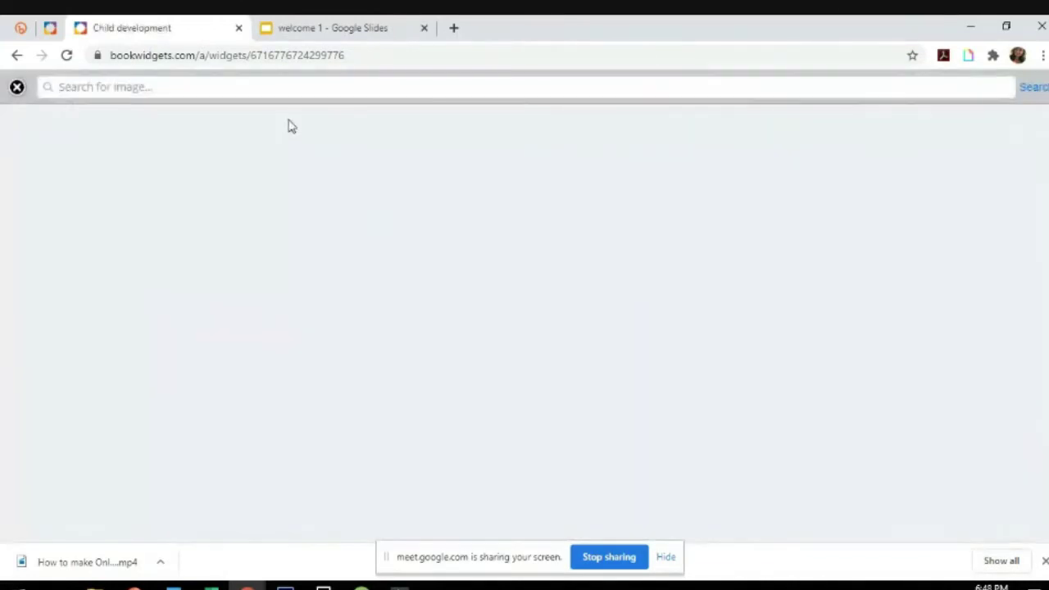
{"action": "type", "text": "child"}
{"action": "key", "text": "Return"}
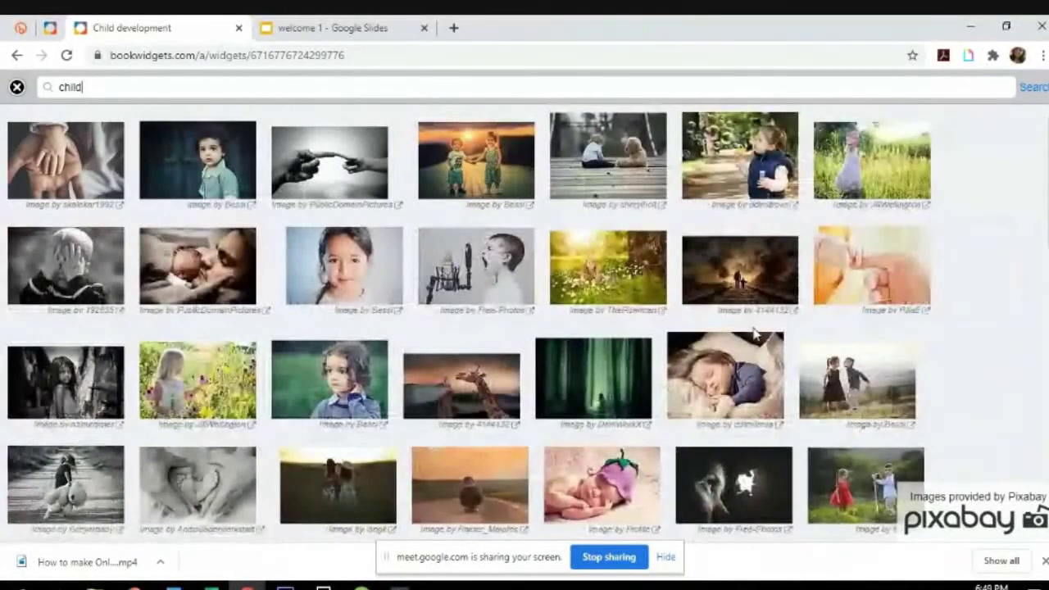
{"action": "scroll", "coordinate": [754, 344], "scroll_direction": "down", "scroll_amount": 2}
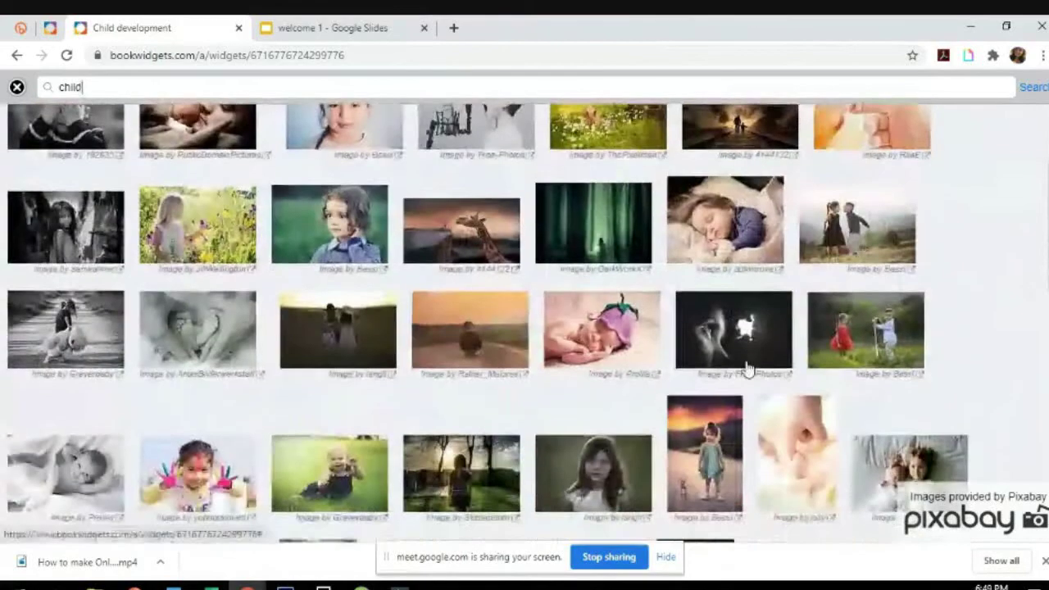
{"action": "type", "text": "play"}
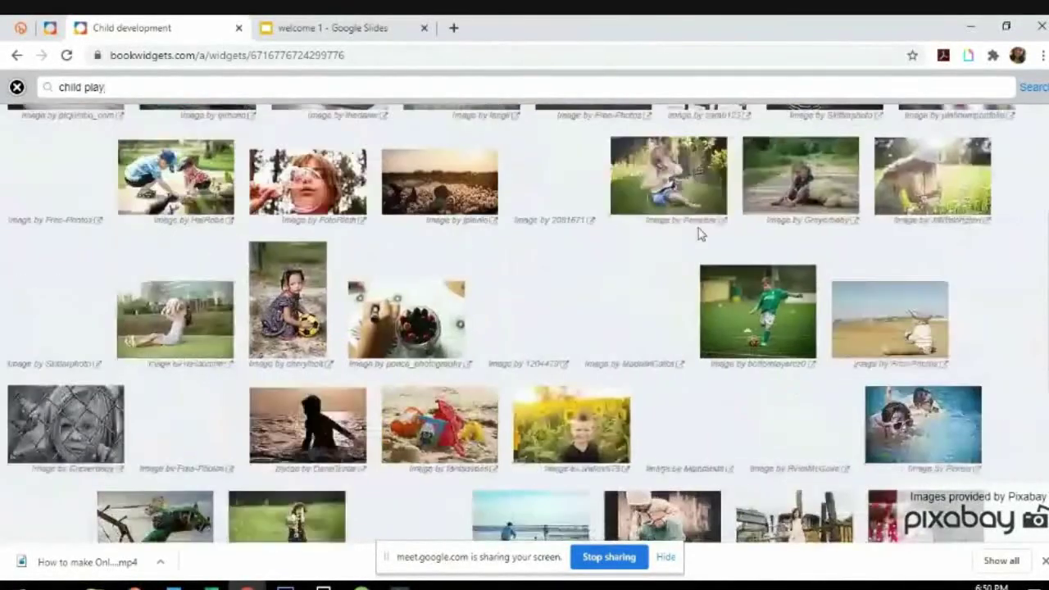
{"action": "scroll", "coordinate": [687, 232], "scroll_direction": "down", "scroll_amount": 5}
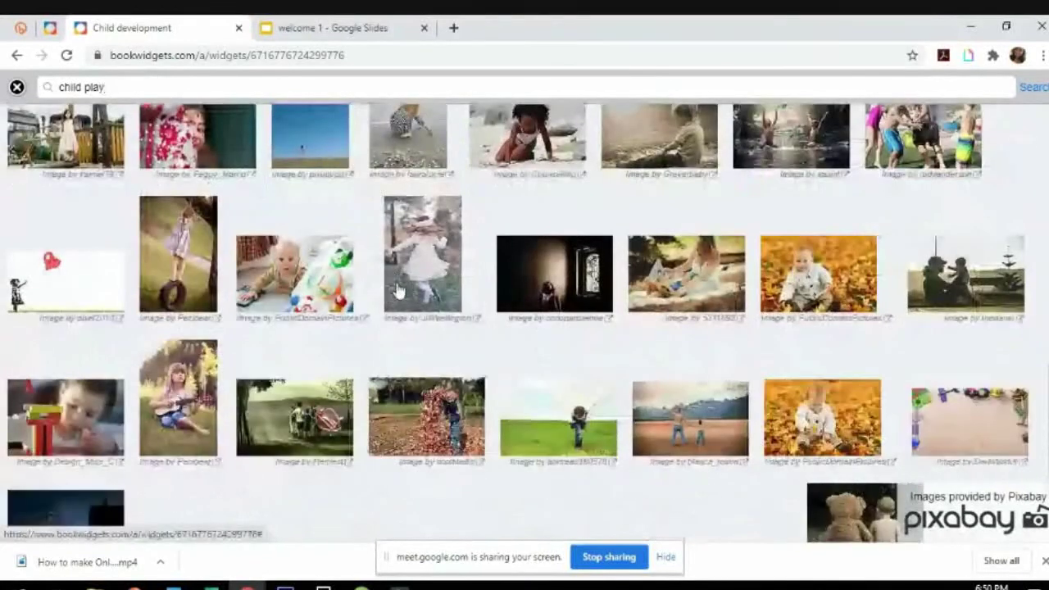
{"action": "scroll", "coordinate": [843, 222], "scroll_direction": "down", "scroll_amount": 2}
{"action": "scroll", "coordinate": [838, 195], "scroll_direction": "down", "scroll_amount": 2}
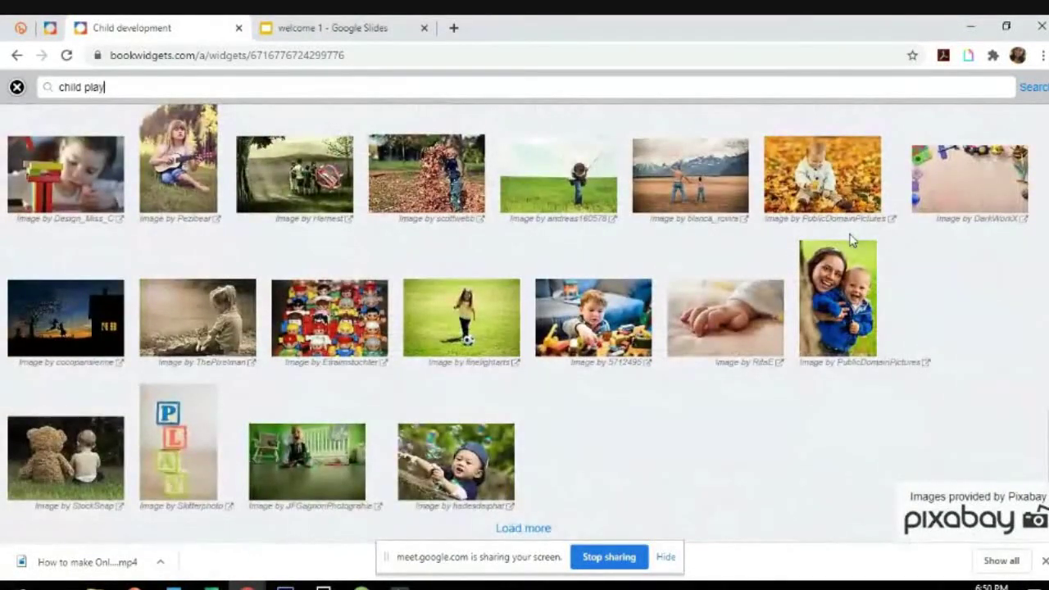
{"action": "scroll", "coordinate": [850, 240], "scroll_direction": "up", "scroll_amount": 5}
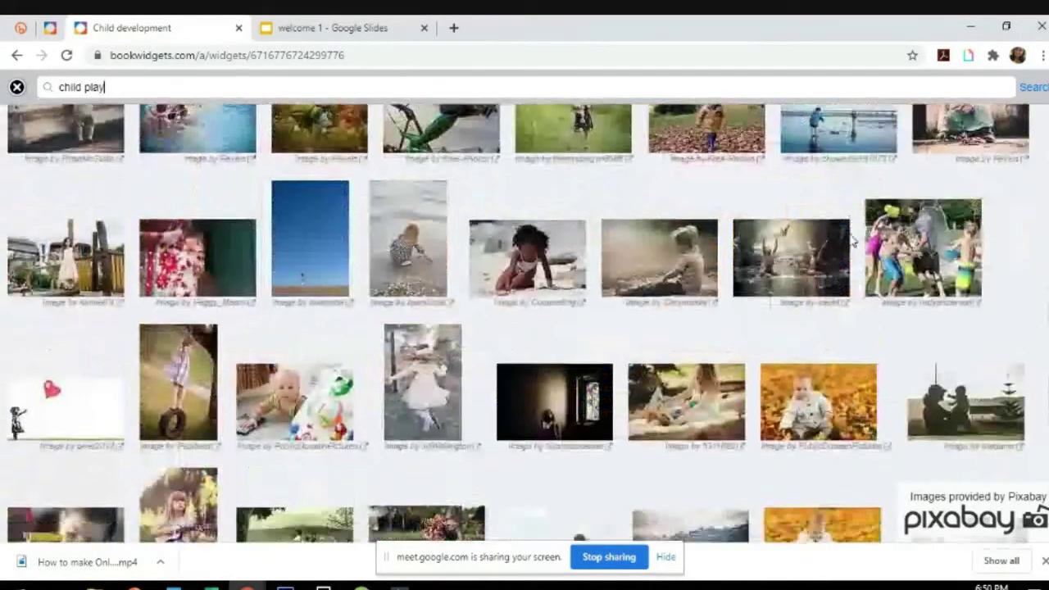
{"action": "scroll", "coordinate": [850, 239], "scroll_direction": "up", "scroll_amount": 8}
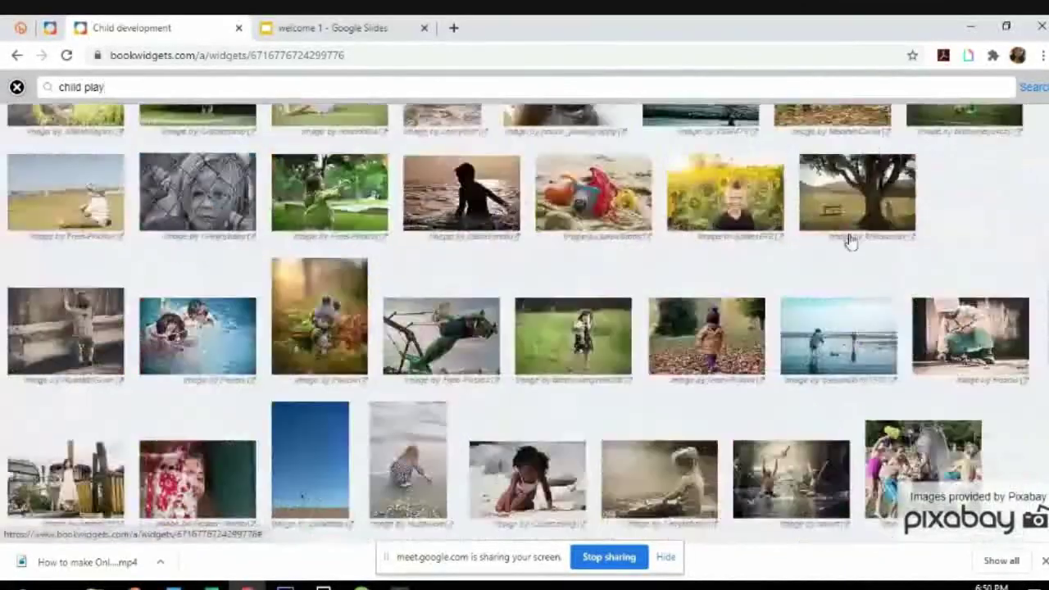
{"action": "scroll", "coordinate": [850, 239], "scroll_direction": "up", "scroll_amount": 3}
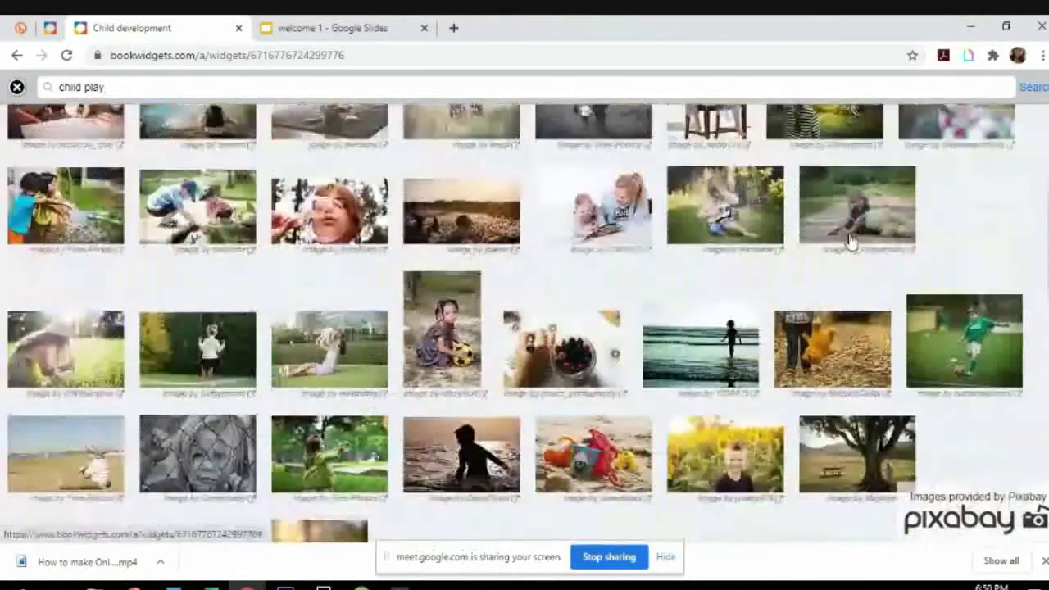
{"action": "scroll", "coordinate": [851, 239], "scroll_direction": "up", "scroll_amount": 2}
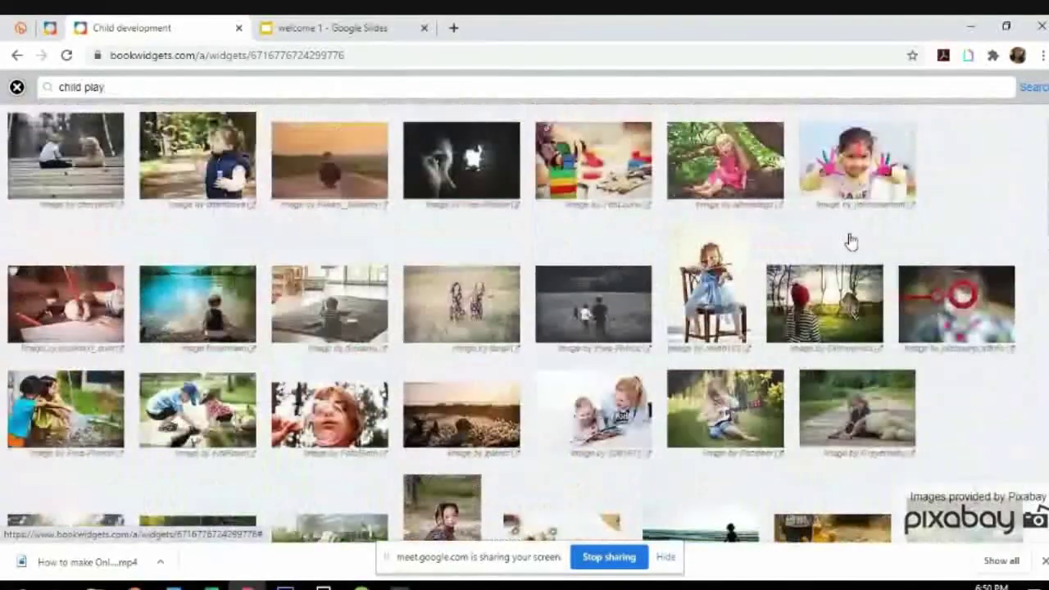
{"action": "left_click", "coordinate": [598, 160]}
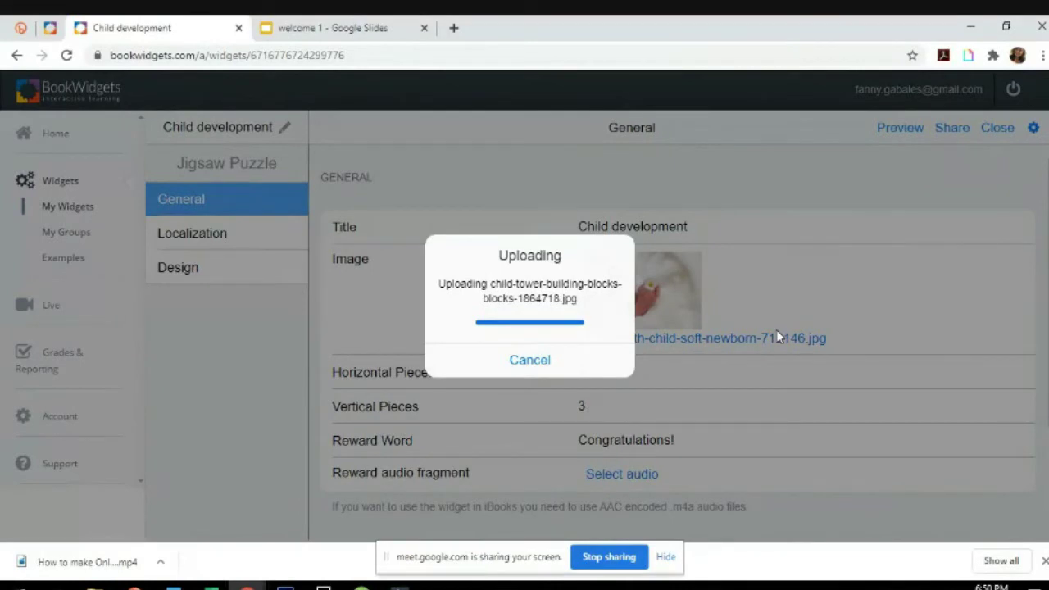
{"action": "scroll", "coordinate": [611, 356], "scroll_direction": "down", "scroll_amount": 2}
{"action": "scroll", "coordinate": [611, 356], "scroll_direction": "up", "scroll_amount": 2}
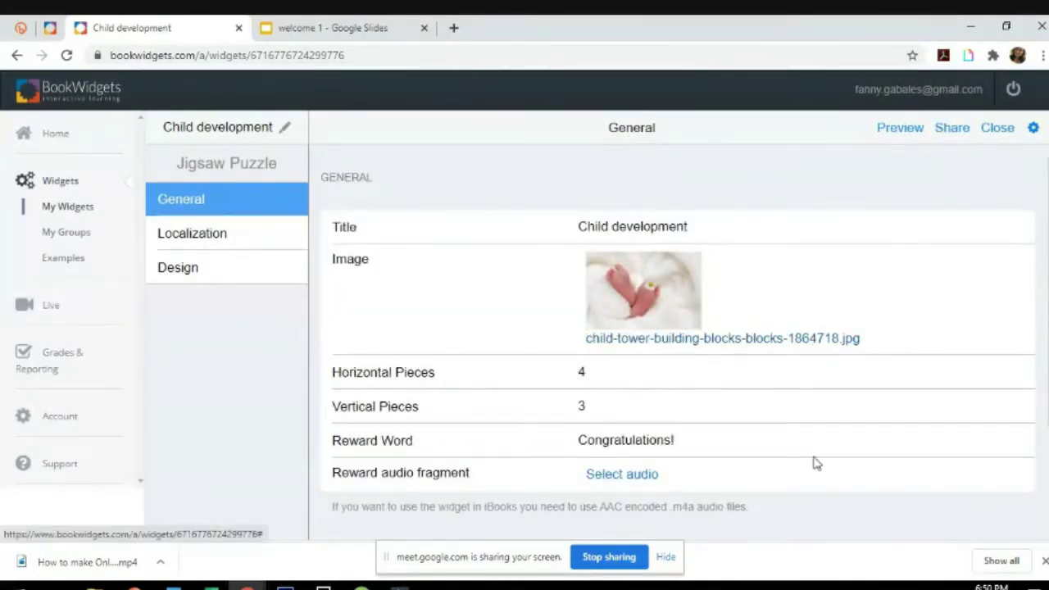
{"action": "scroll", "coordinate": [783, 427], "scroll_direction": "down", "scroll_amount": 2}
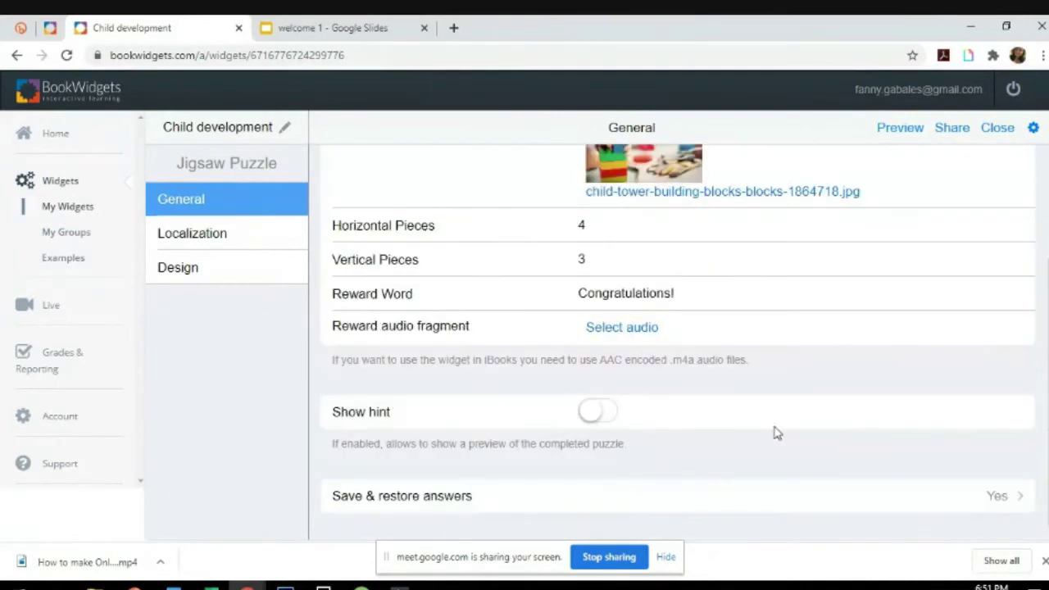
- Turn on the completed-puzzle preview hint and go to the puzzle's design settings
{"action": "left_click", "coordinate": [596, 414]}
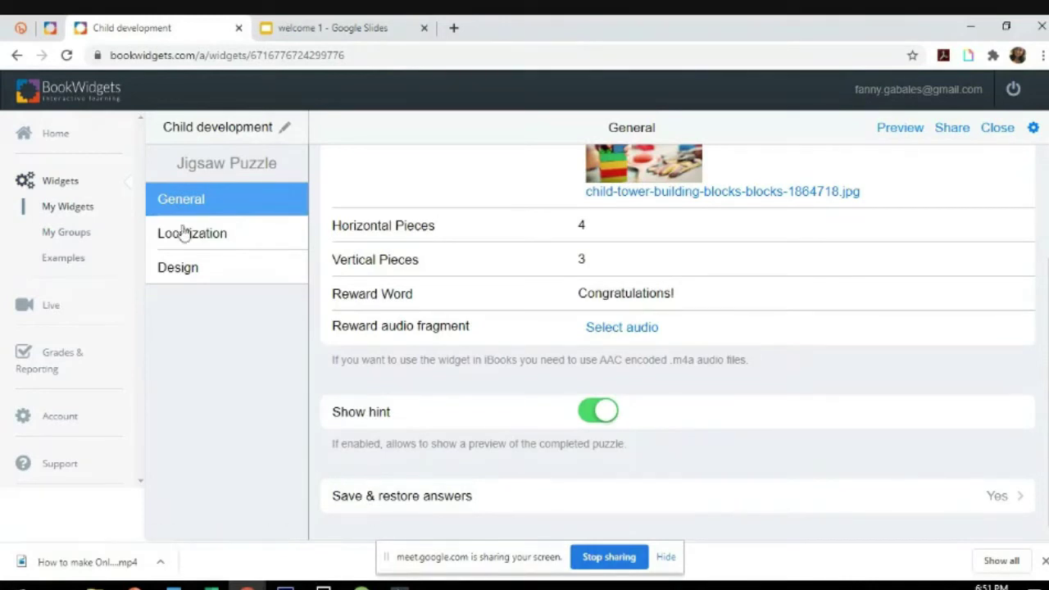
{"action": "left_click", "coordinate": [219, 244]}
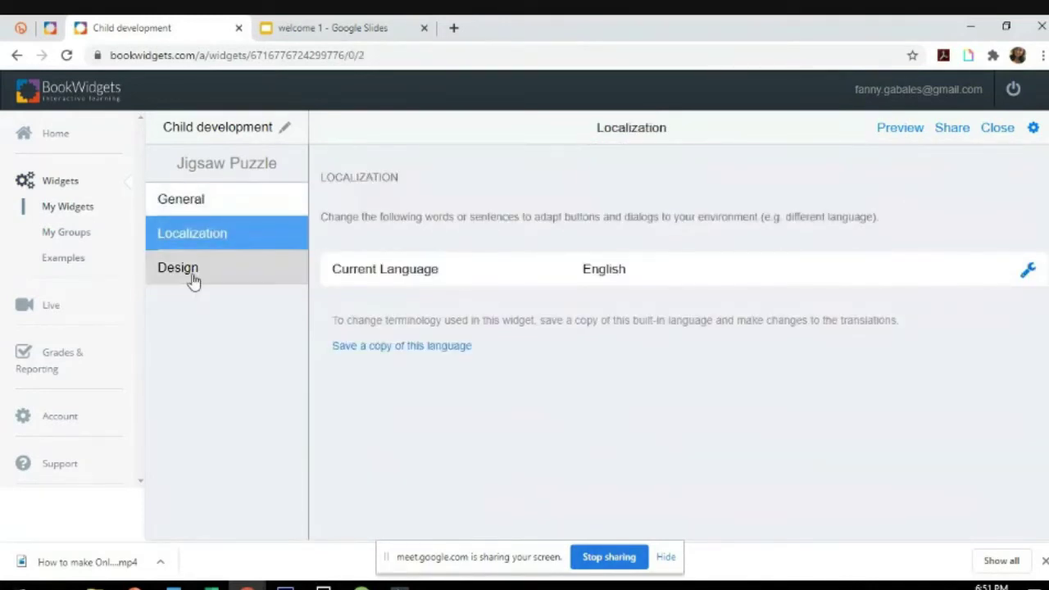
{"action": "left_click", "coordinate": [194, 280]}
- Search online images for 'colorful' and set the abstract paint picture as cover image
{"action": "left_click", "coordinate": [631, 287]}
{"action": "left_click", "coordinate": [616, 237]}
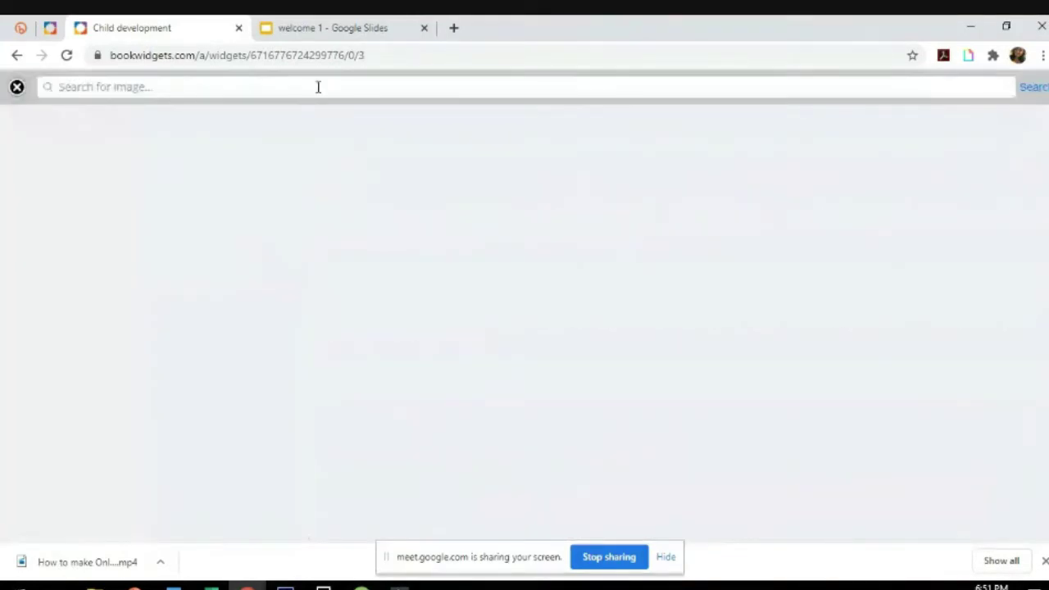
{"action": "type", "text": "colorful"}
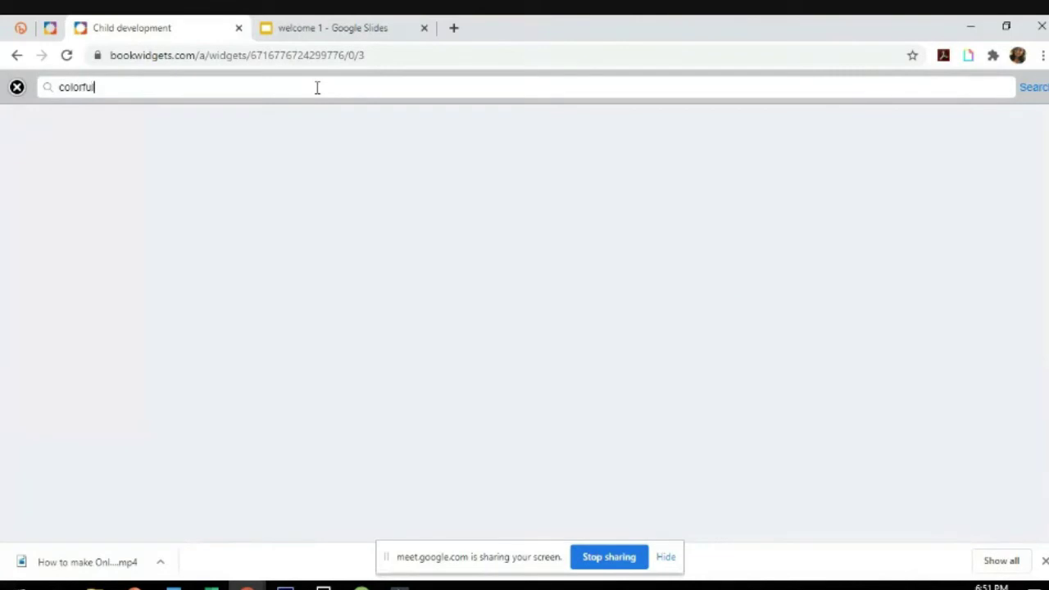
{"action": "key", "text": "Return"}
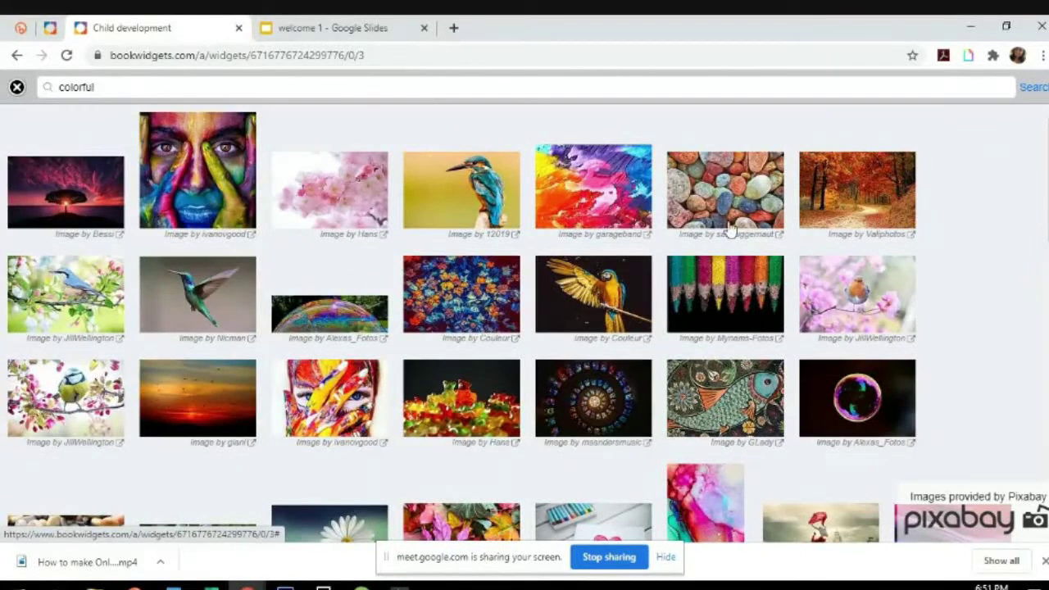
{"action": "left_click", "coordinate": [624, 189]}
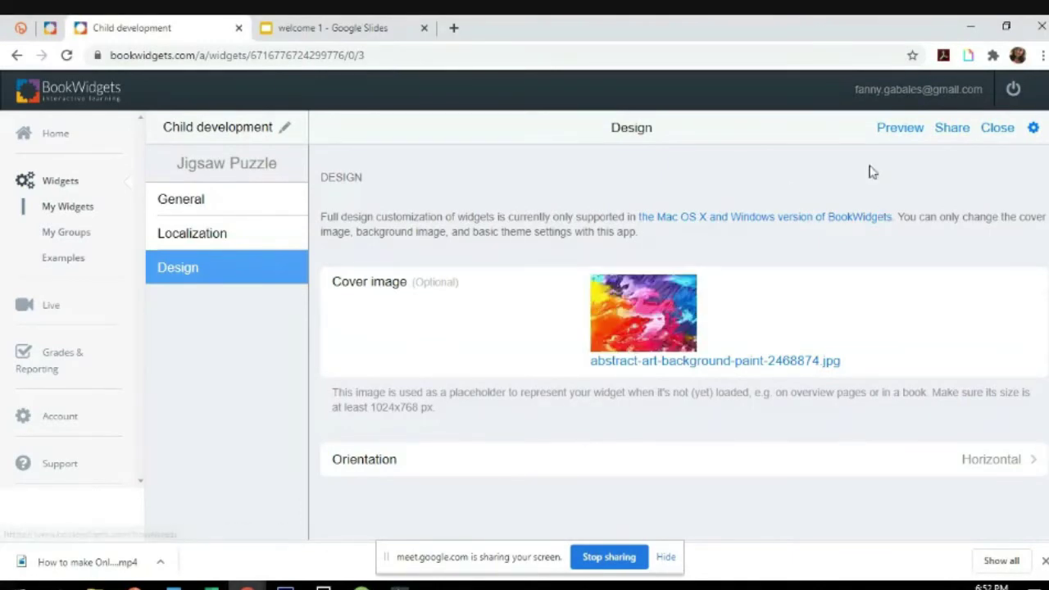
- Preview the Child development jigsaw as a student and begin joining its pieces around the plaid centre
{"action": "left_click", "coordinate": [906, 133]}
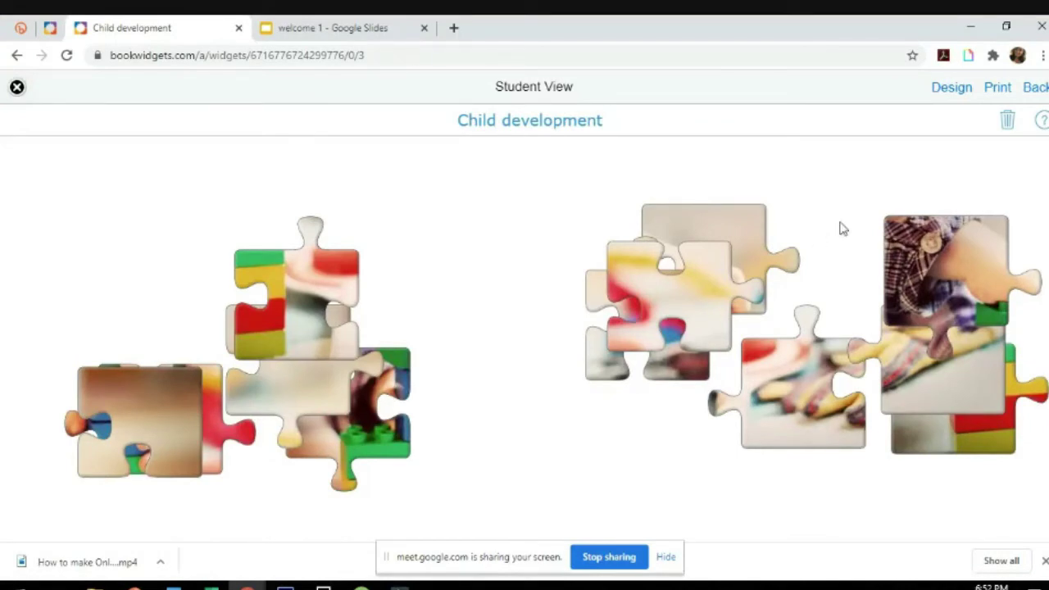
{"action": "left_click_drag", "start_coordinate": [760, 286], "coordinate": [542, 199]}
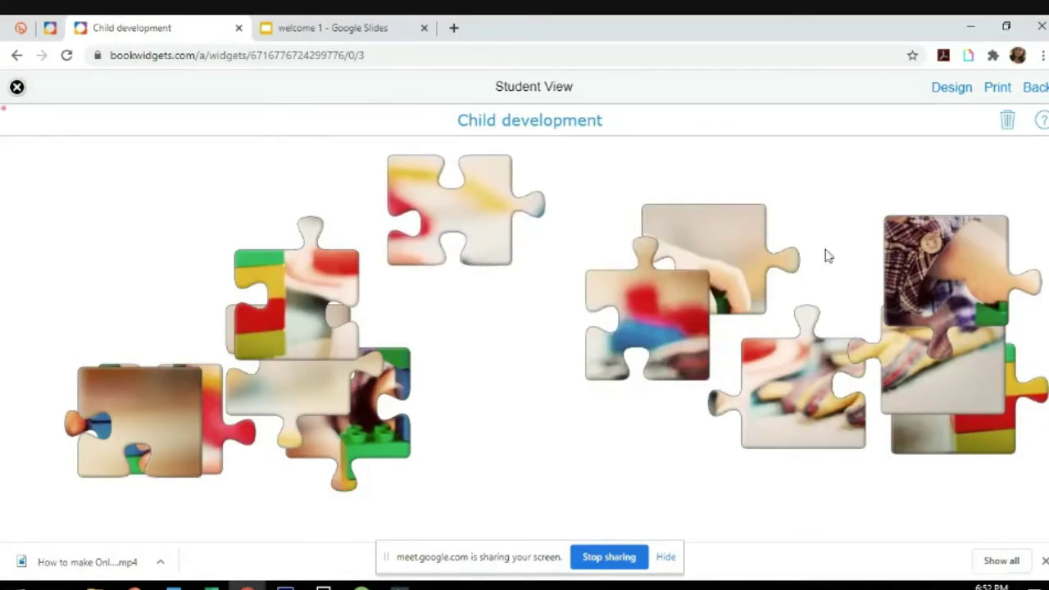
{"action": "left_click_drag", "start_coordinate": [953, 281], "coordinate": [454, 340]}
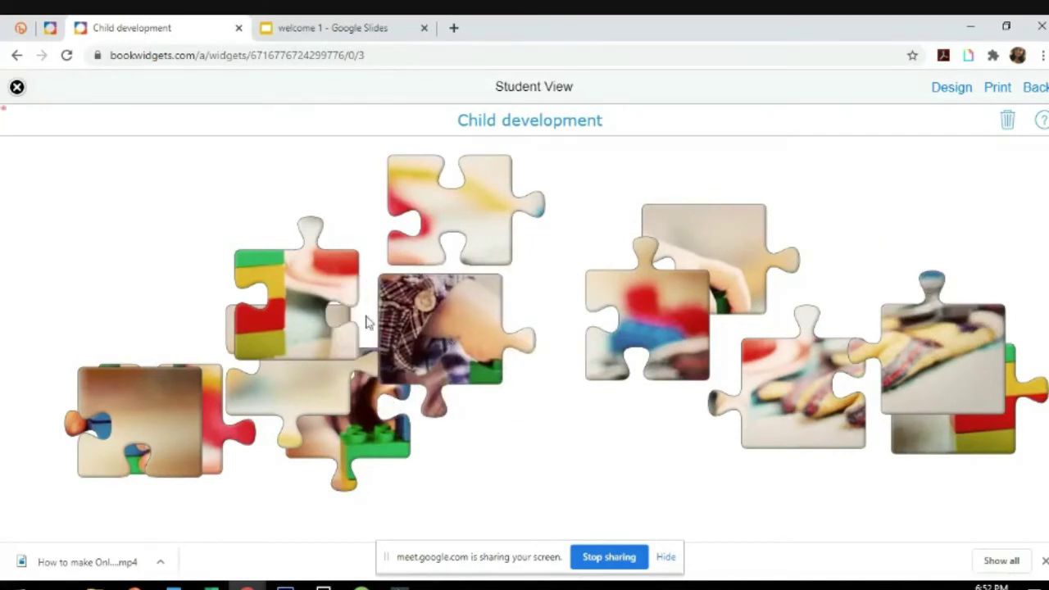
{"action": "left_click_drag", "start_coordinate": [360, 318], "coordinate": [578, 453]}
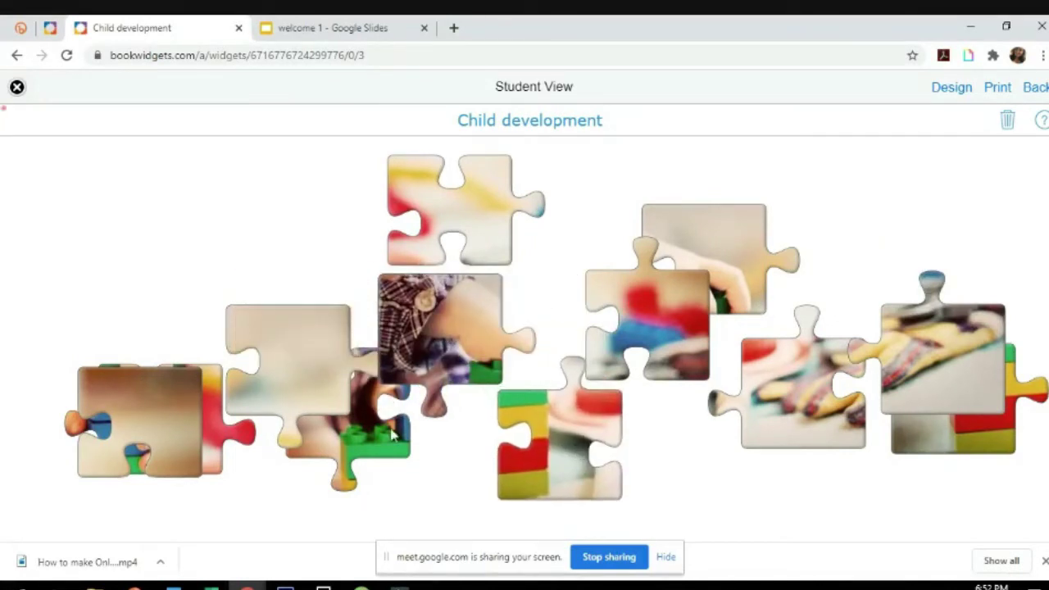
{"action": "left_click_drag", "start_coordinate": [662, 339], "coordinate": [661, 209]}
{"action": "left_click_drag", "start_coordinate": [737, 265], "coordinate": [603, 358]}
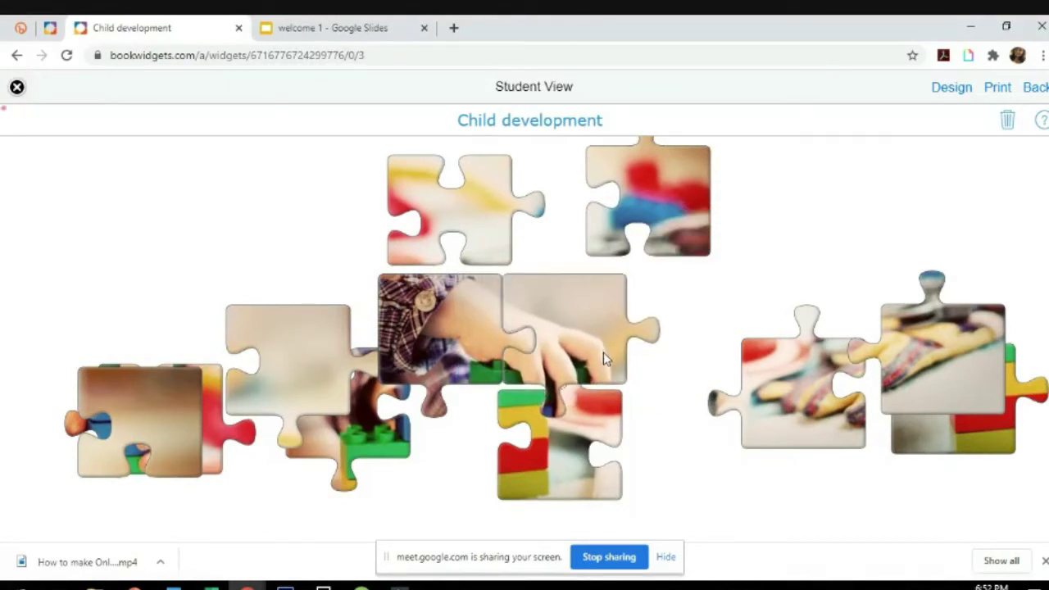
{"action": "left_click_drag", "start_coordinate": [594, 473], "coordinate": [724, 464]}
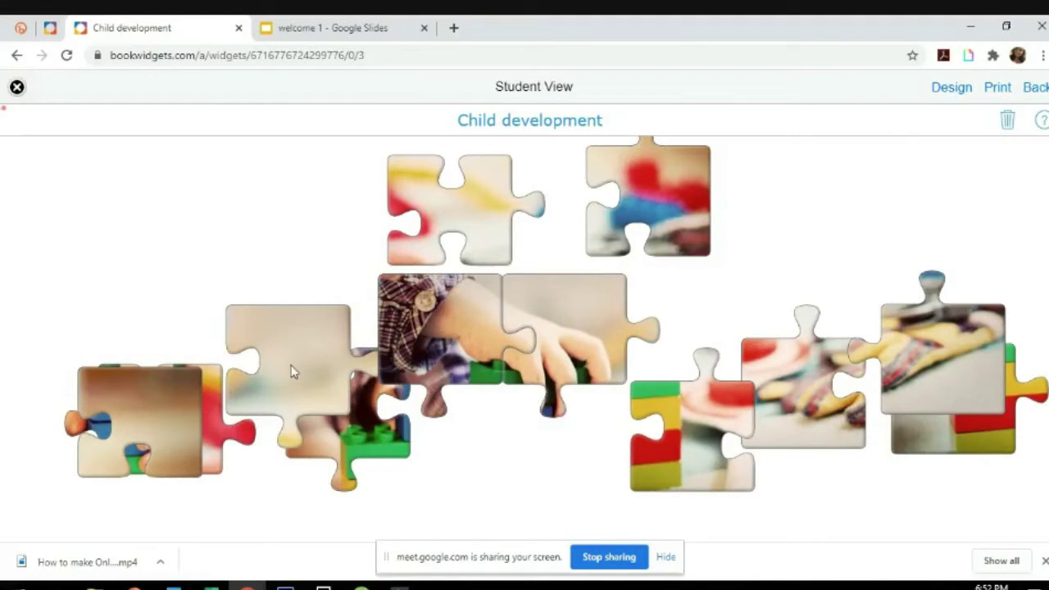
{"action": "left_click_drag", "start_coordinate": [291, 371], "coordinate": [293, 229]}
{"action": "left_click_drag", "start_coordinate": [142, 435], "coordinate": [163, 269]}
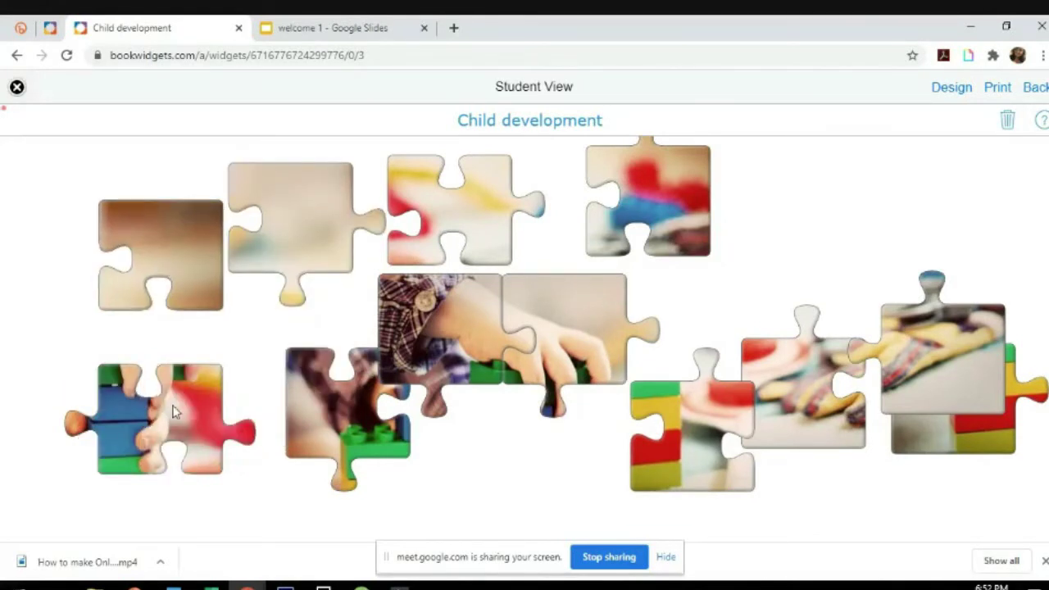
{"action": "left_click_drag", "start_coordinate": [172, 412], "coordinate": [578, 436]}
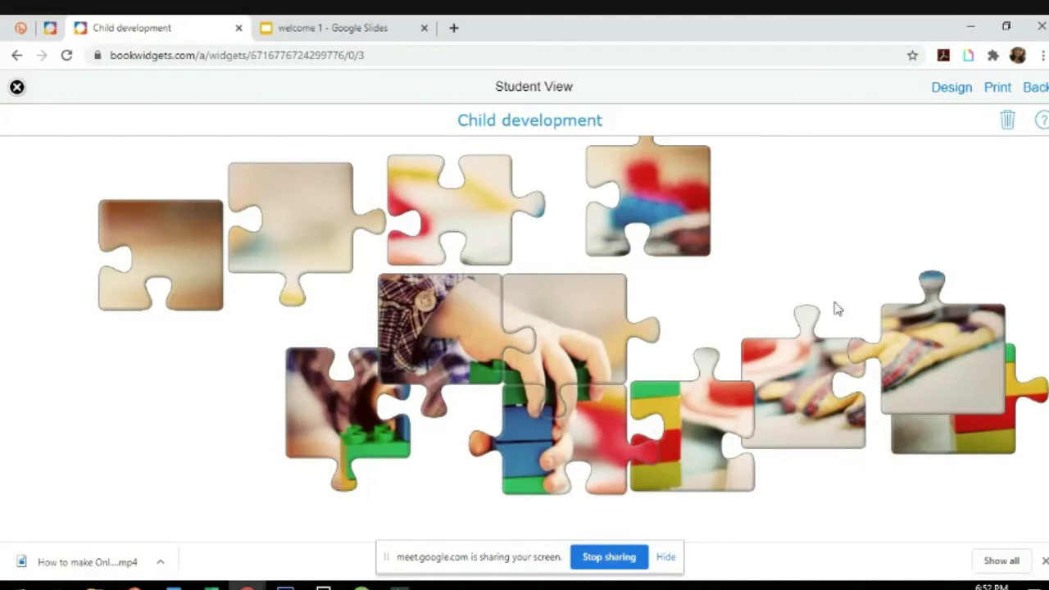
{"action": "left_click_drag", "start_coordinate": [713, 448], "coordinate": [944, 240]}
{"action": "left_click_drag", "start_coordinate": [908, 375], "coordinate": [896, 412]}
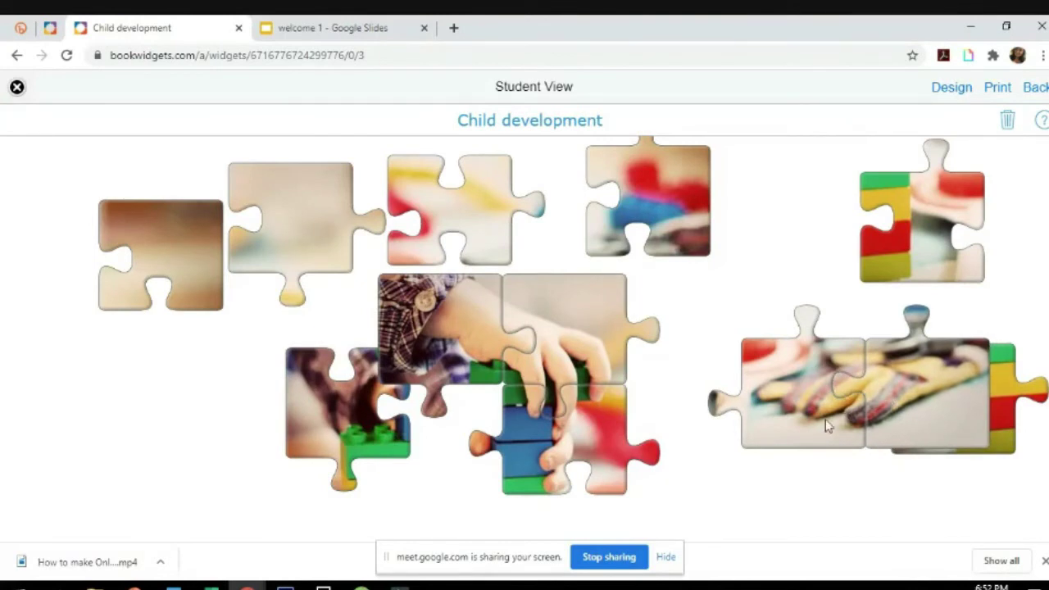
{"action": "left_click_drag", "start_coordinate": [998, 430], "coordinate": [340, 421]}
- Snap the remaining pieces onto the cluster until the Congratulations message appears
{"action": "left_click_drag", "start_coordinate": [457, 223], "coordinate": [63, 277]}
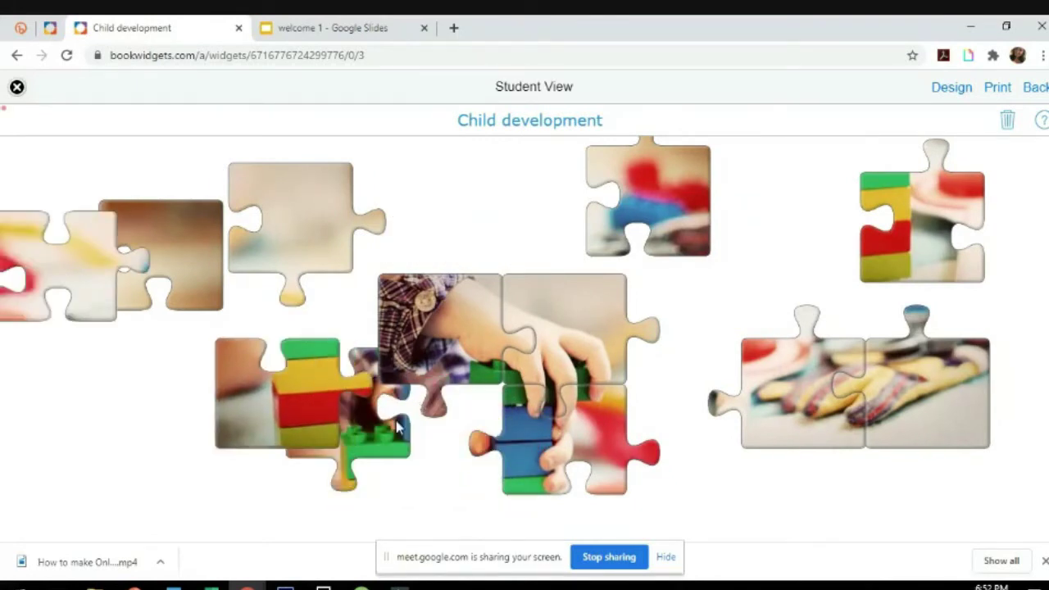
{"action": "left_click_drag", "start_coordinate": [397, 426], "coordinate": [456, 477]}
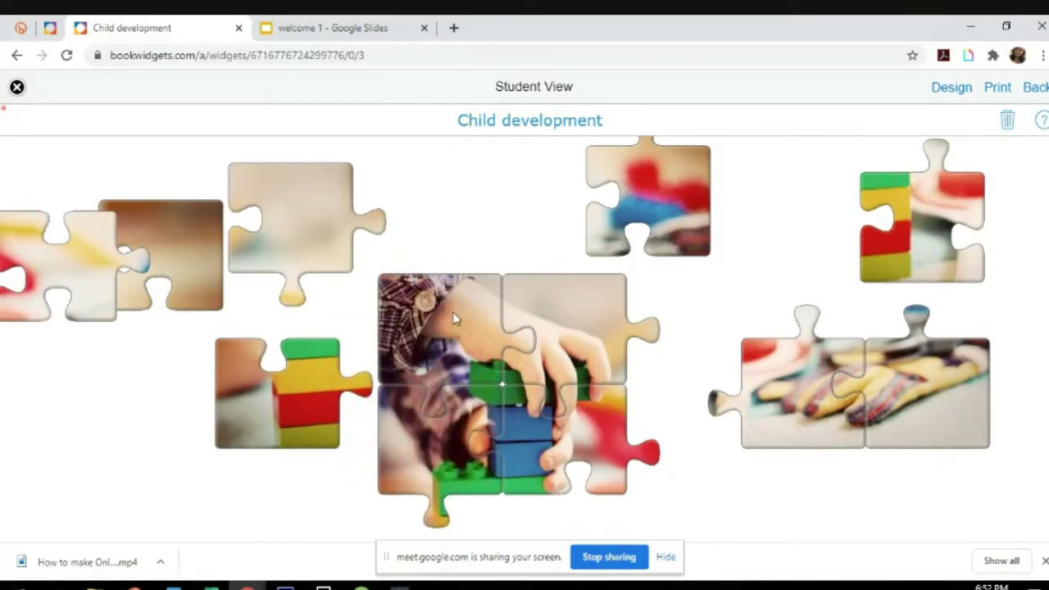
{"action": "left_click_drag", "start_coordinate": [310, 401], "coordinate": [476, 513]}
{"action": "left_click_drag", "start_coordinate": [465, 432], "coordinate": [460, 381]}
{"action": "left_click_drag", "start_coordinate": [842, 259], "coordinate": [541, 518]}
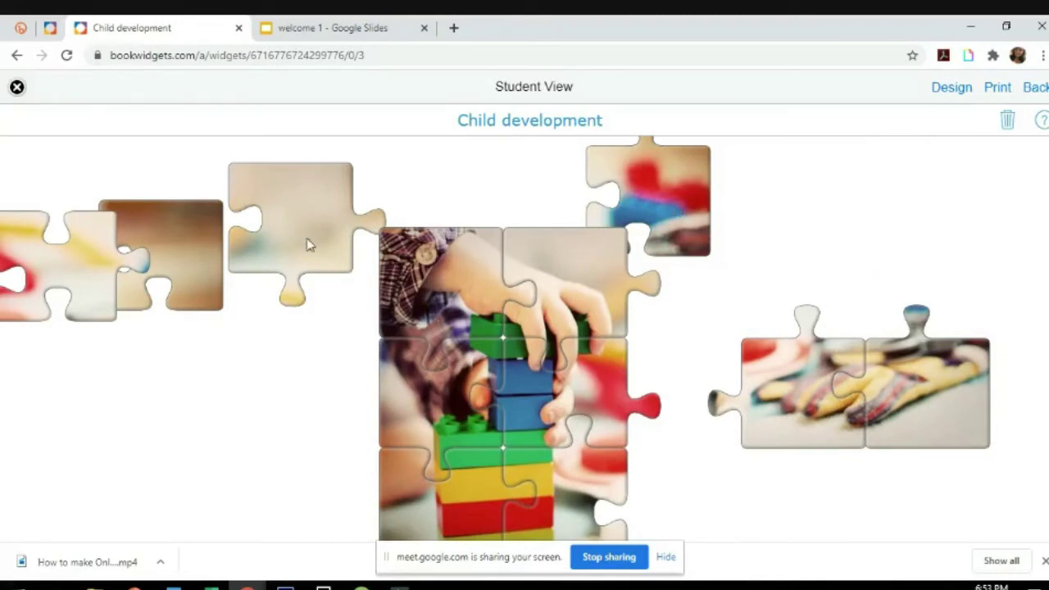
{"action": "left_click_drag", "start_coordinate": [451, 286], "coordinate": [225, 265]}
{"action": "left_click_drag", "start_coordinate": [138, 229], "coordinate": [444, 233]}
{"action": "left_click_drag", "start_coordinate": [336, 188], "coordinate": [573, 197]}
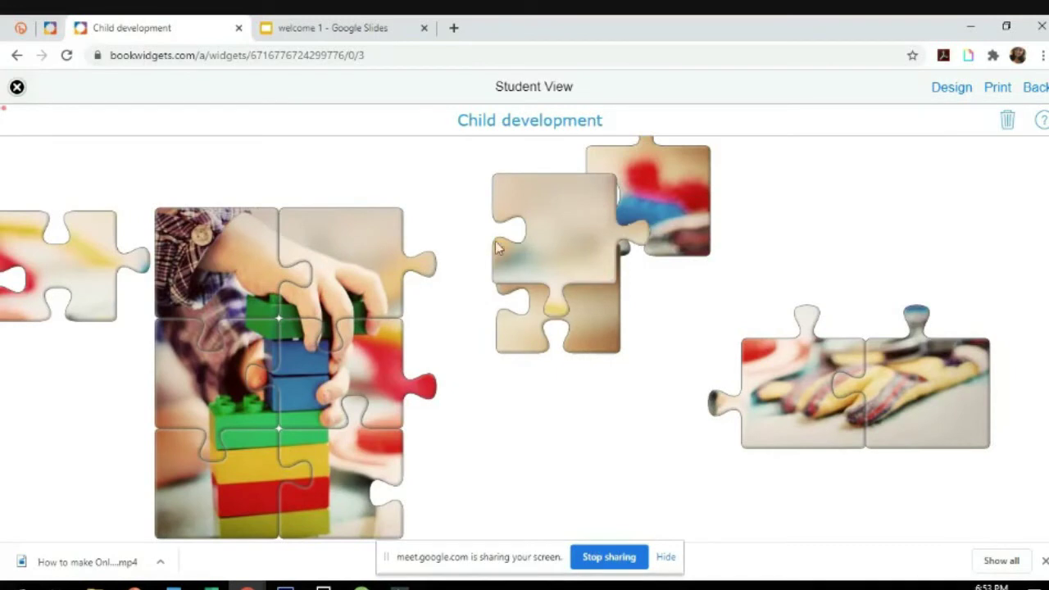
{"action": "left_click_drag", "start_coordinate": [497, 247], "coordinate": [503, 271]}
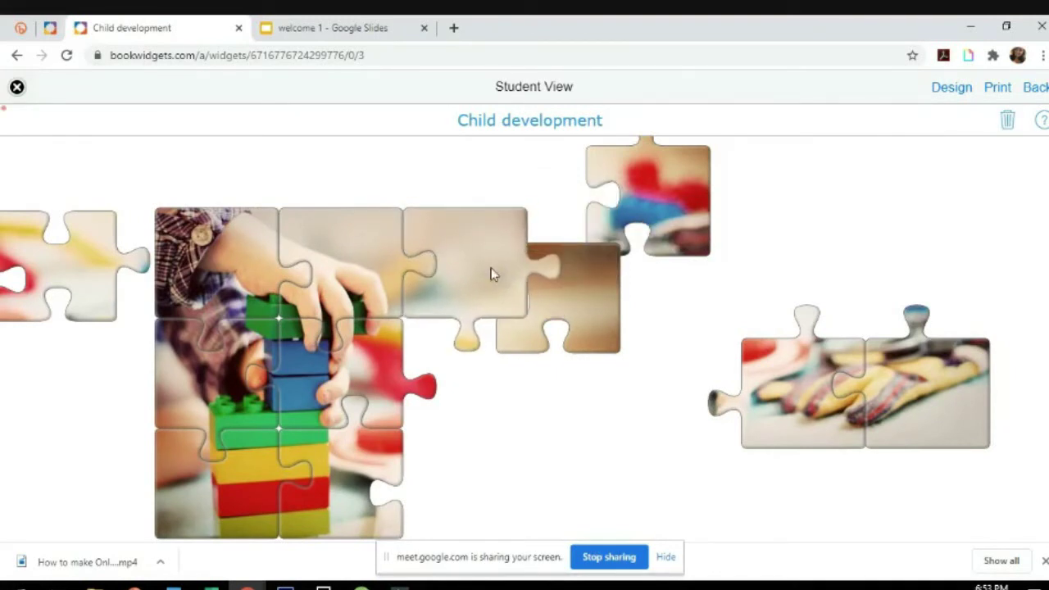
{"action": "left_click_drag", "start_coordinate": [117, 304], "coordinate": [527, 416]}
{"action": "left_click_drag", "start_coordinate": [599, 330], "coordinate": [632, 292]}
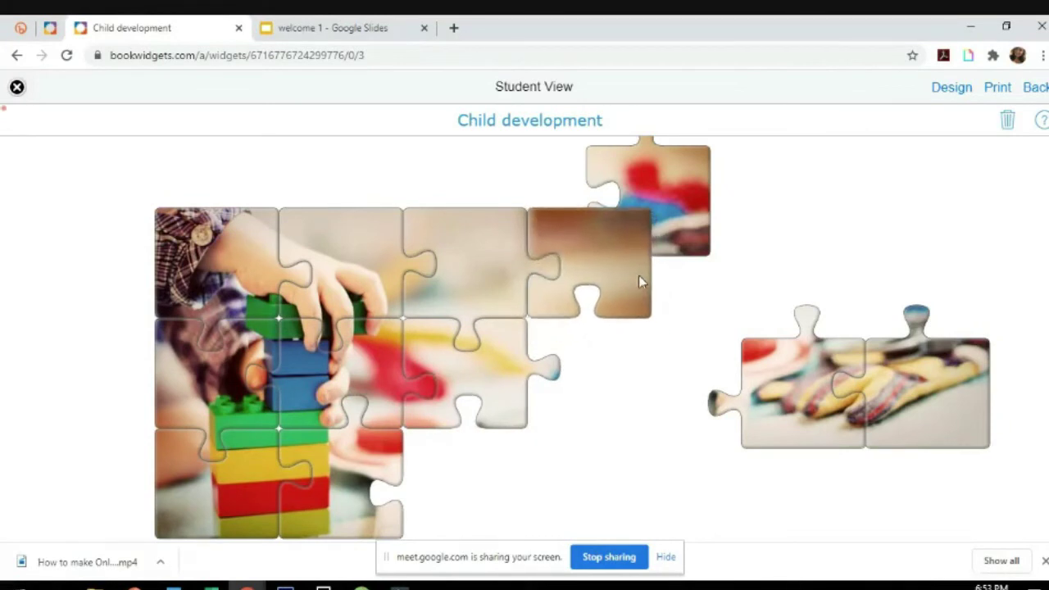
{"action": "left_click_drag", "start_coordinate": [694, 242], "coordinate": [649, 413]}
{"action": "left_click_drag", "start_coordinate": [892, 429], "coordinate": [553, 515]}
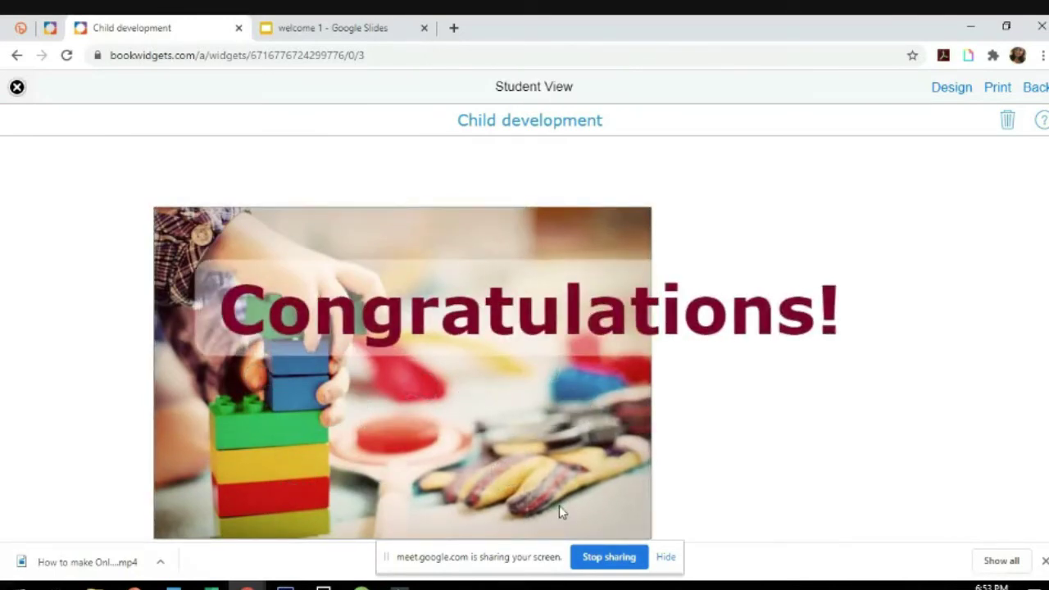
- Get the Child development puzzle's student share link (6BBRD6V), then move to the Bitly dashboard
{"action": "left_click", "coordinate": [952, 87]}
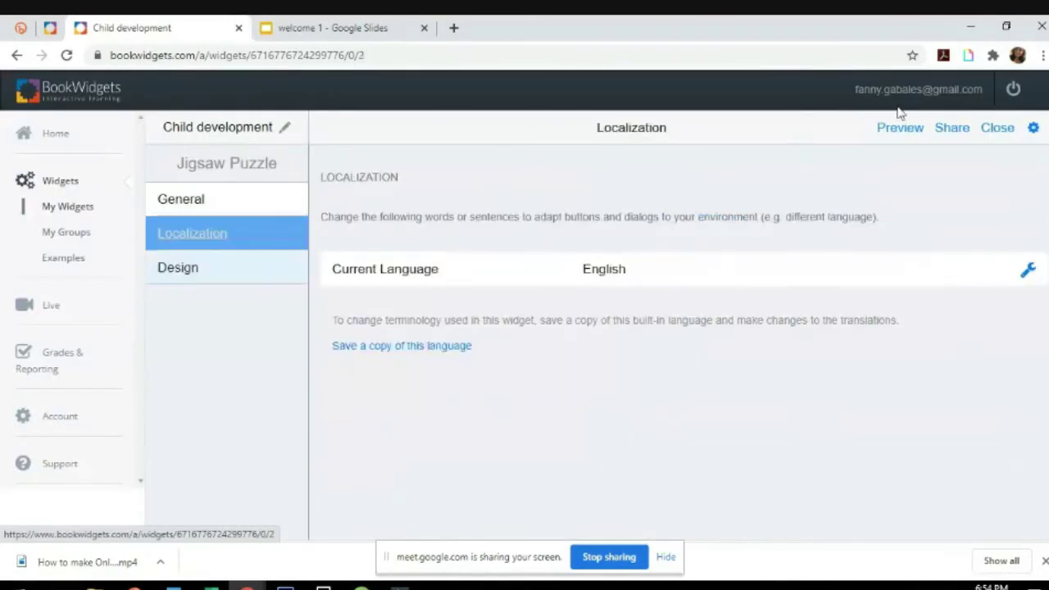
{"action": "left_click", "coordinate": [951, 128]}
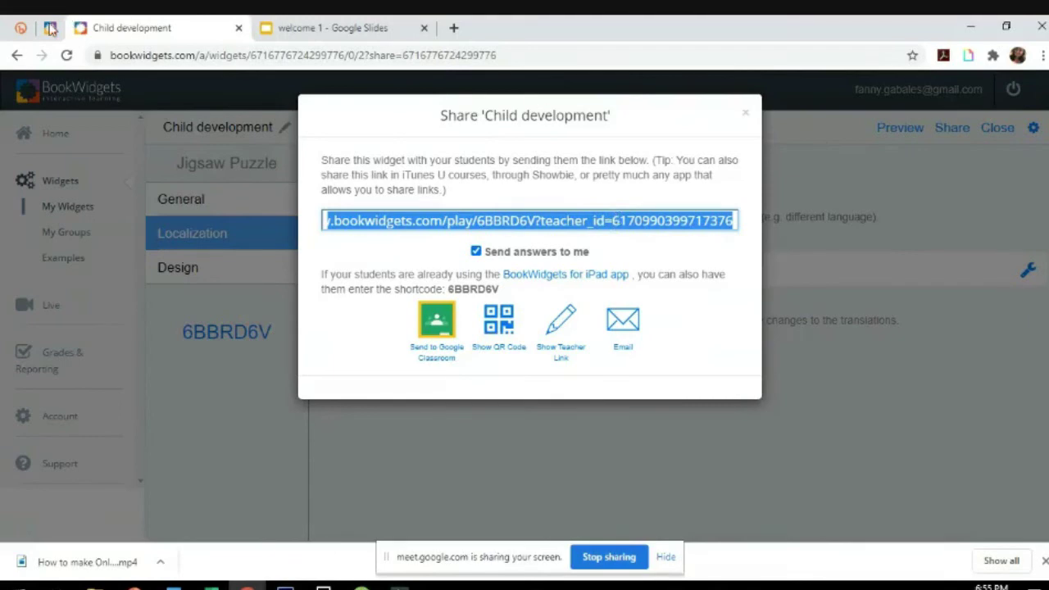
{"action": "left_click", "coordinate": [20, 28]}
- Shorten the pasted puzzle play link in Bitly, titled 'child development', trying back-half 'child'
{"action": "left_click", "coordinate": [820, 282]}
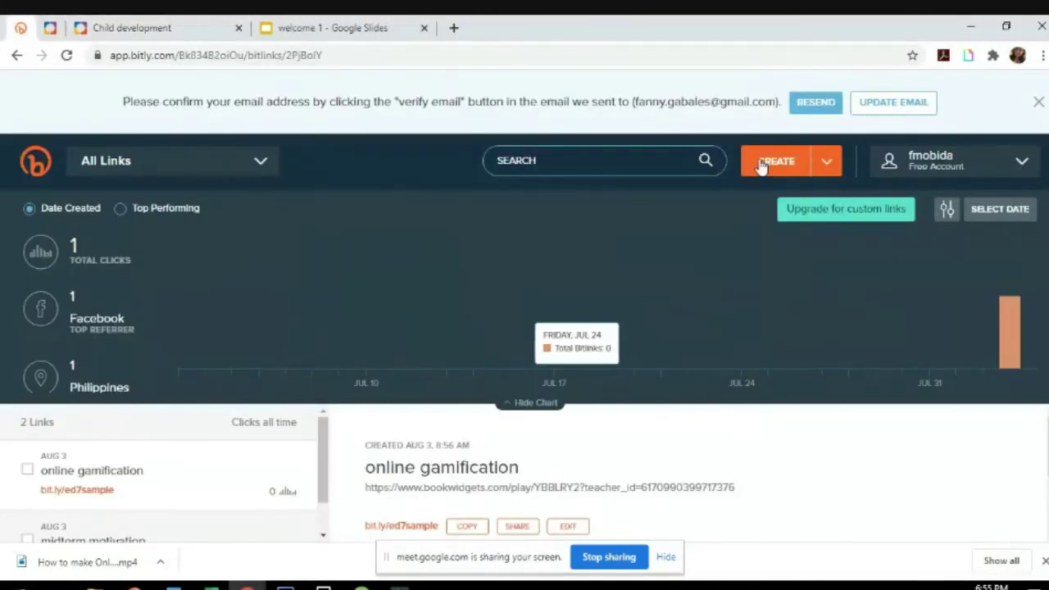
{"action": "key", "text": "b"}
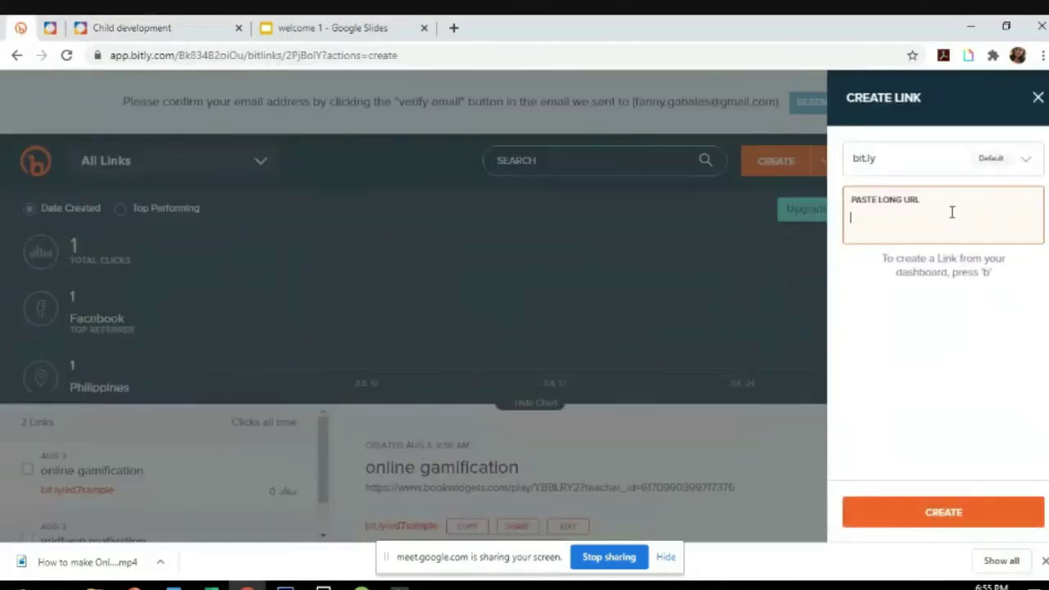
{"action": "key", "text": "ctrl+v"}
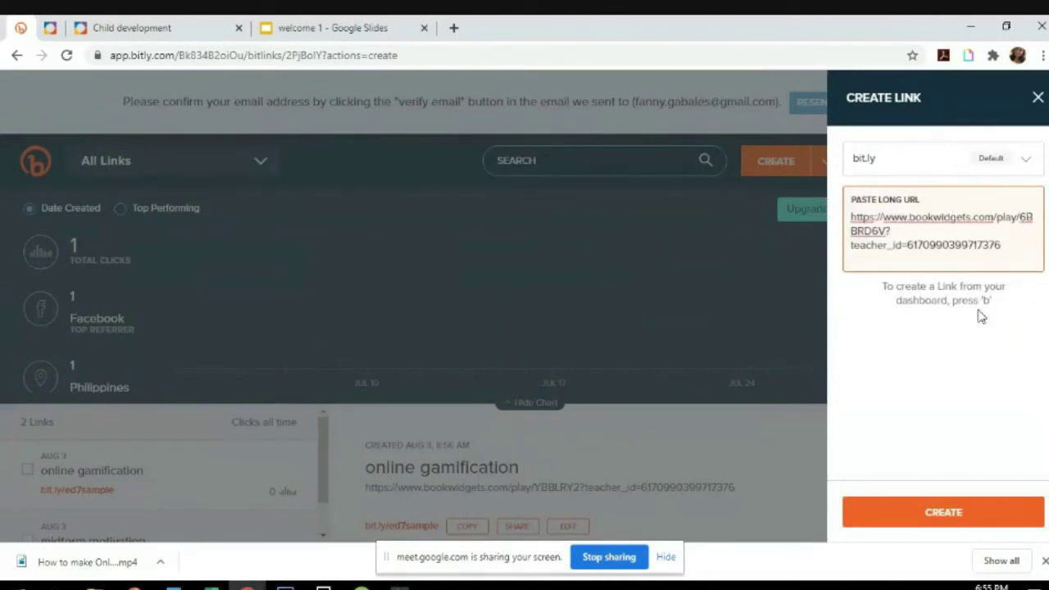
{"action": "left_click", "coordinate": [943, 516]}
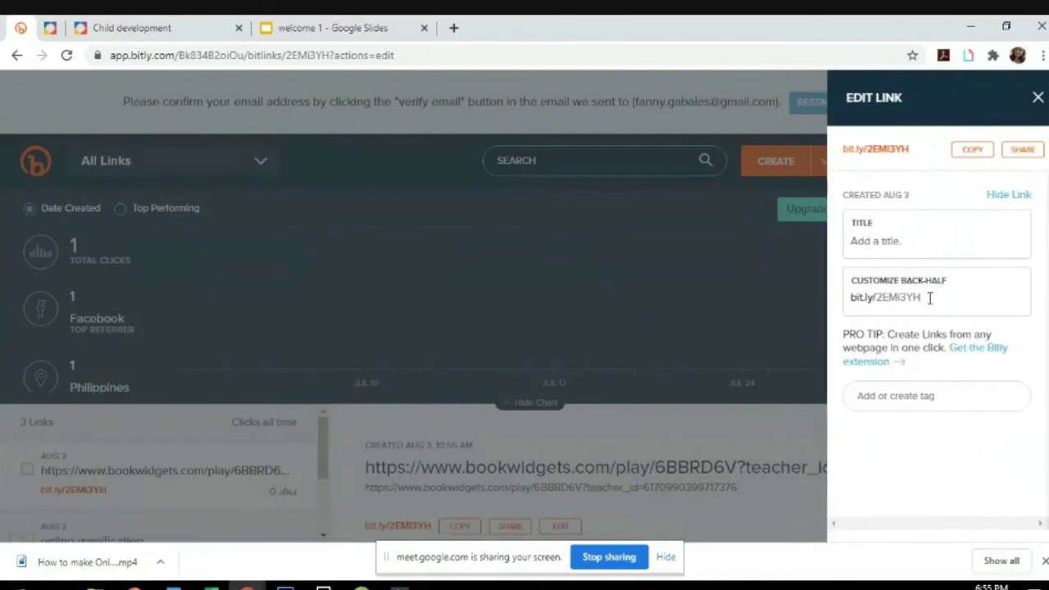
{"action": "left_click", "coordinate": [883, 240]}
{"action": "type", "text": "child devel"}
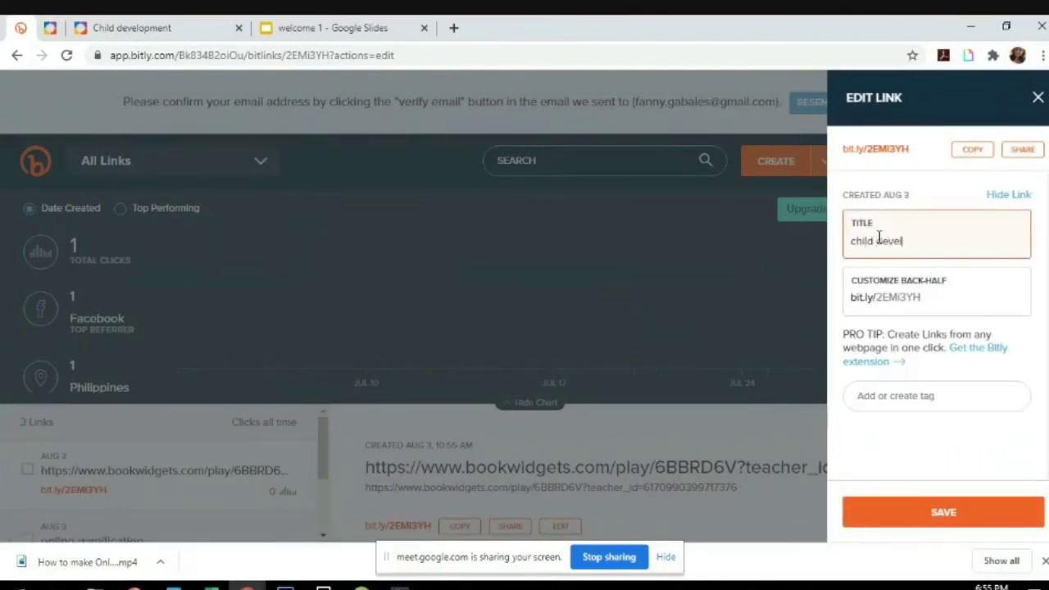
{"action": "type", "text": "opment"}
{"action": "left_click", "coordinate": [905, 297]}
{"action": "left_click_drag", "start_coordinate": [951, 294], "coordinate": [877, 299]}
{"action": "type", "text": "childplay"}
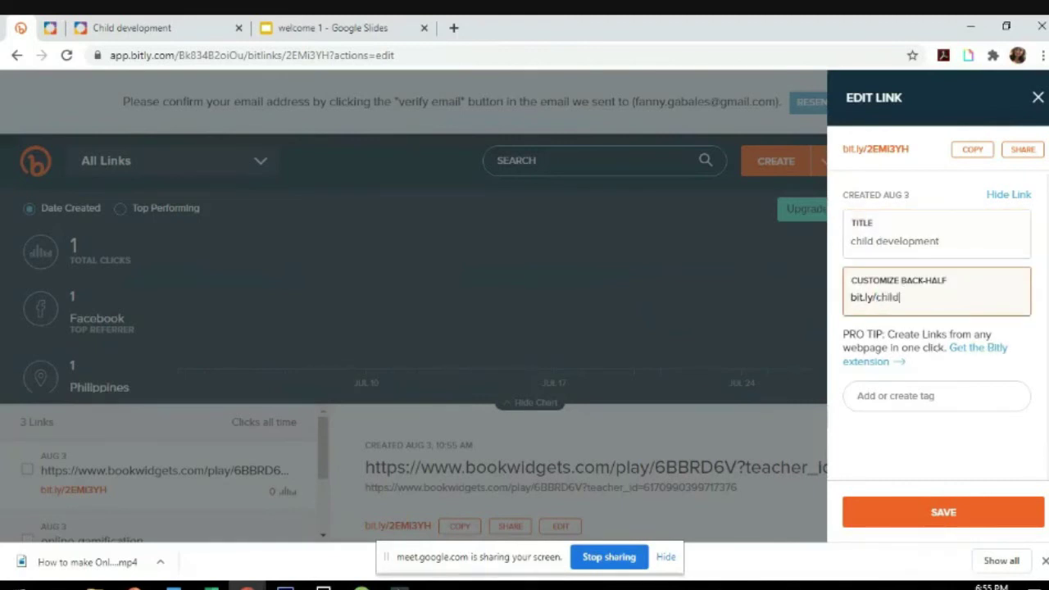
{"action": "left_click", "coordinate": [938, 518]}
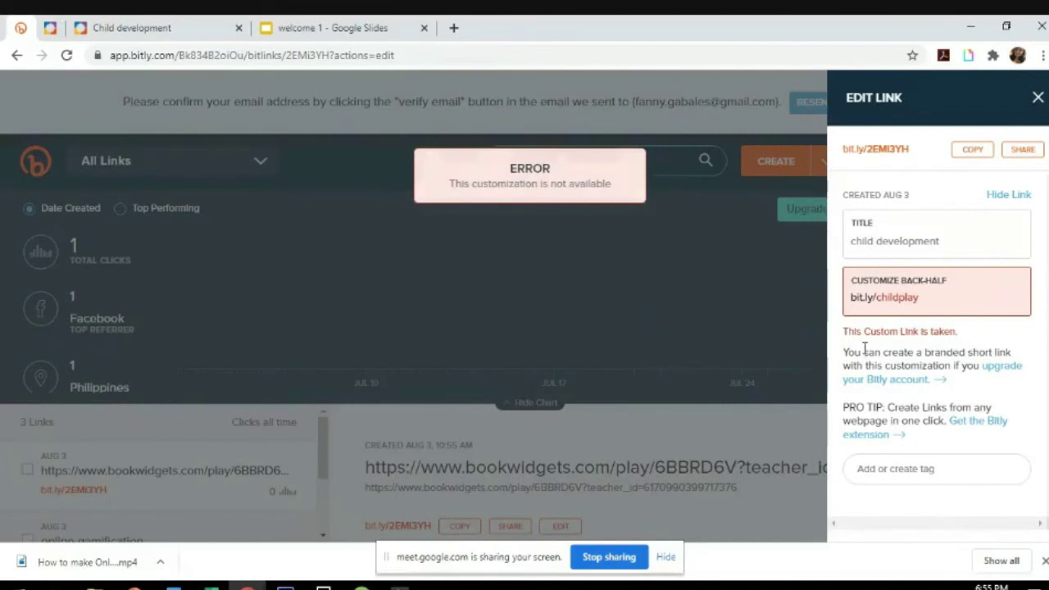
- Change the back-half to HE7play, save, and copy the bit.ly/HE7play link
{"action": "left_click", "coordinate": [935, 301]}
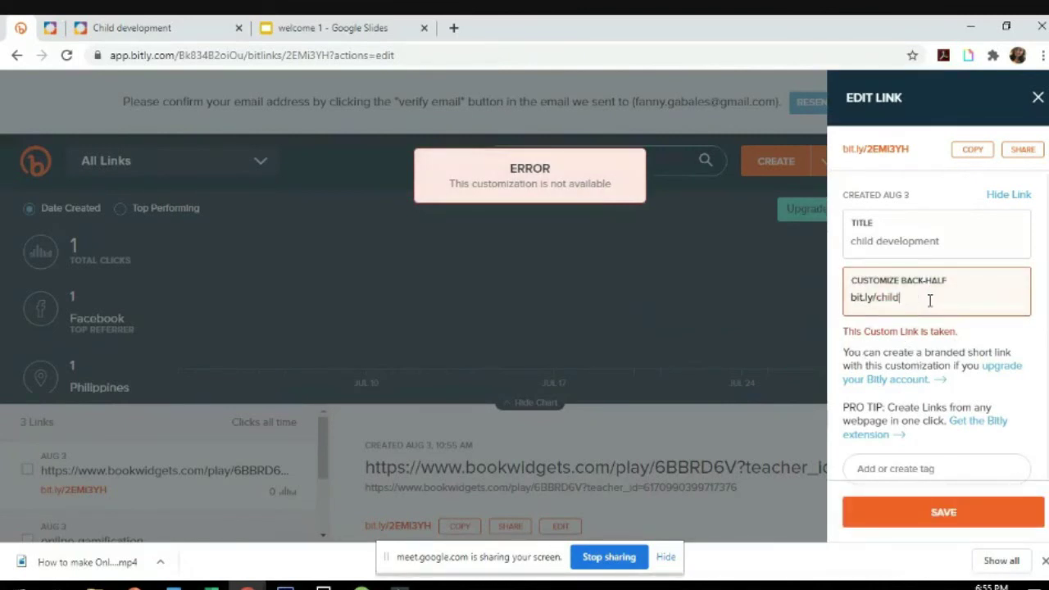
{"action": "key", "text": "BackSpace"}
{"action": "key", "text": "BackSpace"}
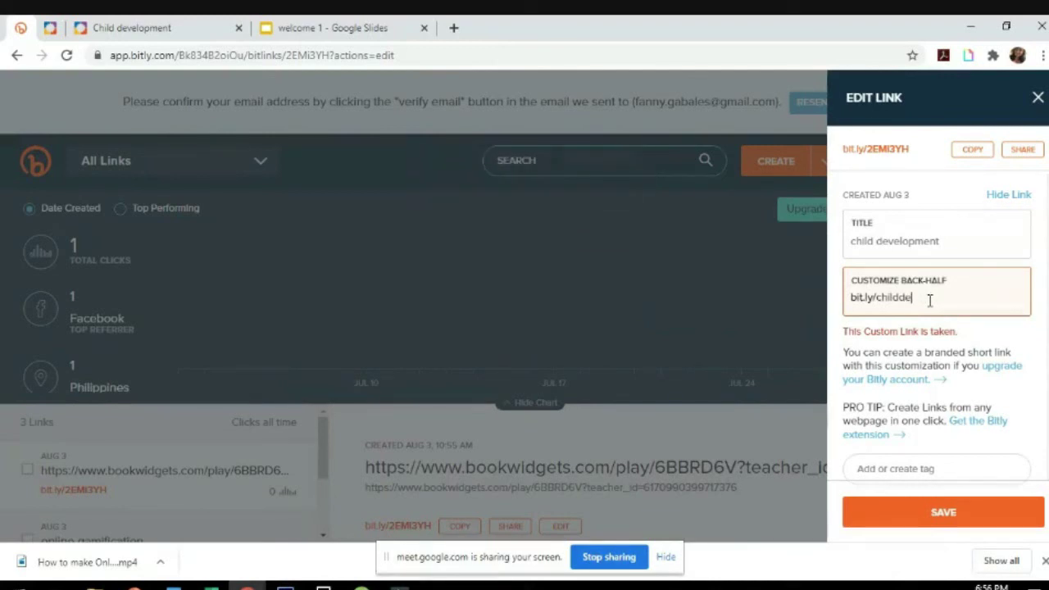
{"action": "left_click", "coordinate": [907, 512]}
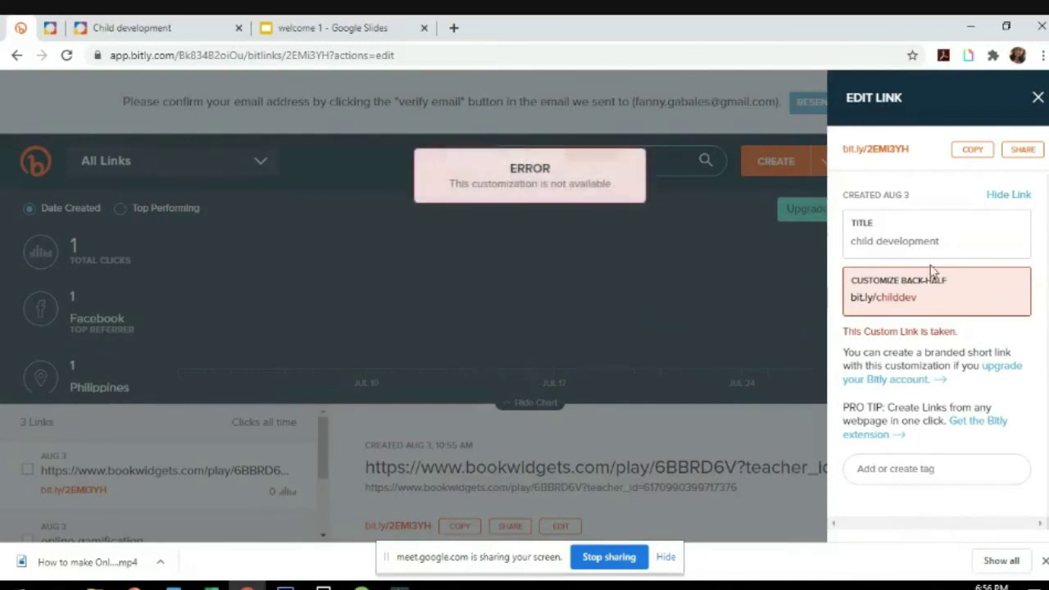
{"action": "left_click", "coordinate": [934, 288]}
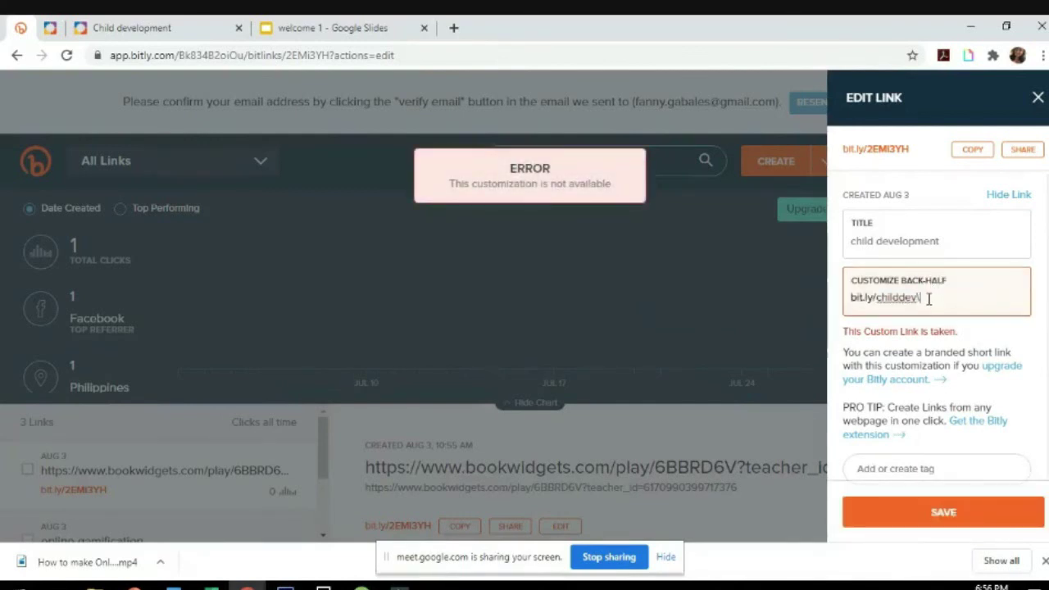
{"action": "key", "text": "BackSpace"}
{"action": "key", "text": "BackSpace"}
{"action": "key", "text": "BackSpace"}
{"action": "key", "text": "BackSpace"}
{"action": "key", "text": "BackSpace"}
{"action": "key", "text": "BackSpace"}
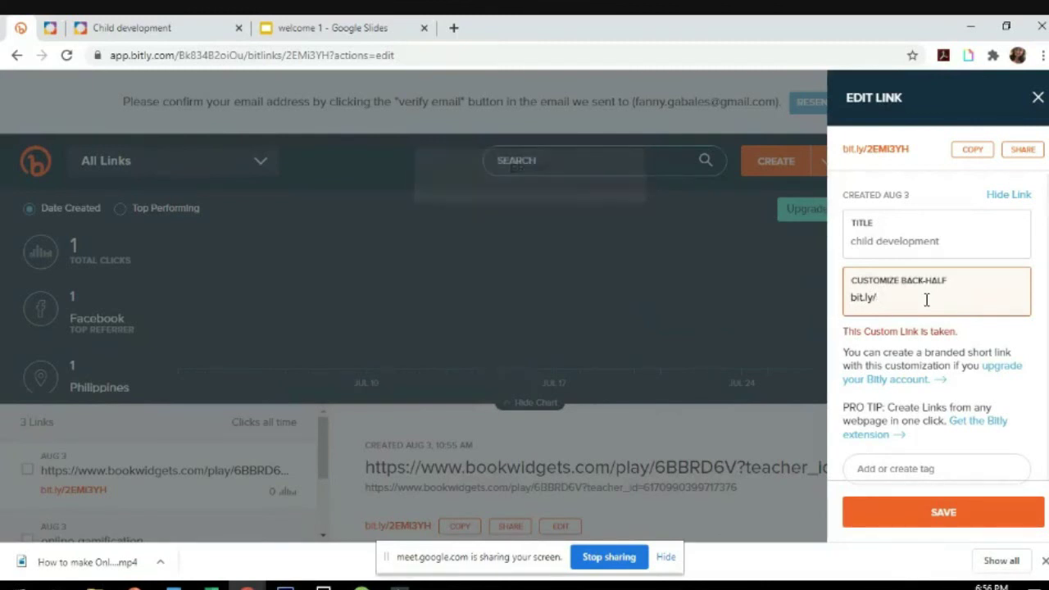
{"action": "type", "text": "HE7pl"}
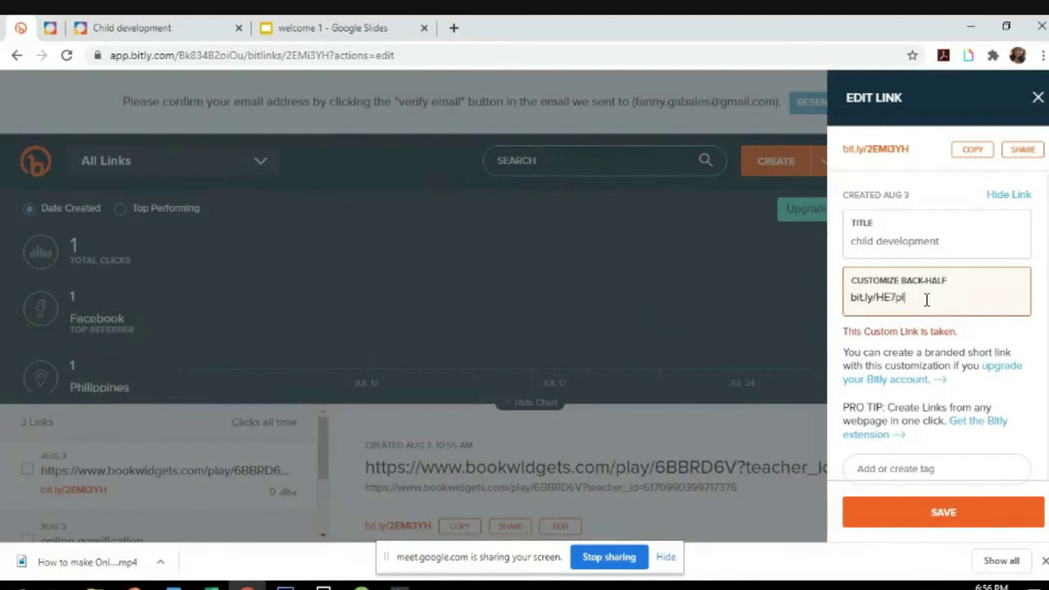
{"action": "type", "text": "ay"}
{"action": "left_click", "coordinate": [942, 522]}
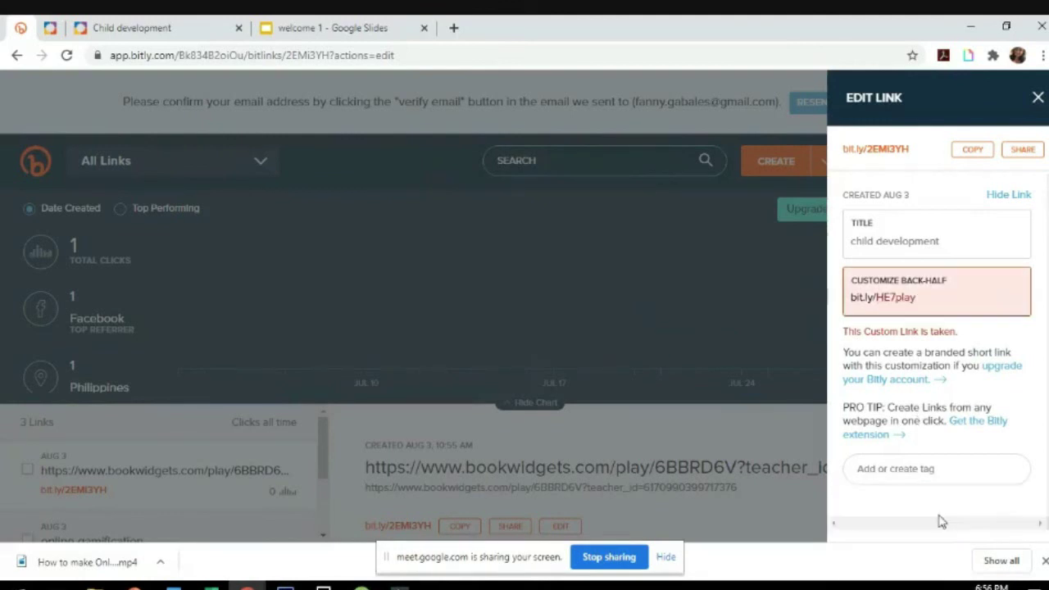
{"action": "left_click", "coordinate": [973, 151]}
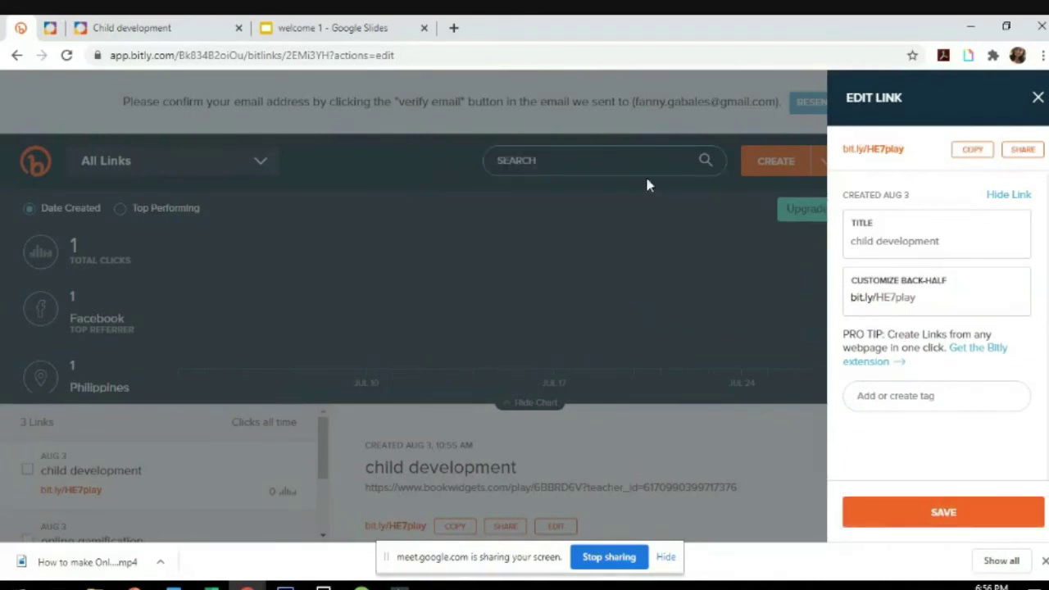
{"action": "left_click", "coordinate": [332, 28]}
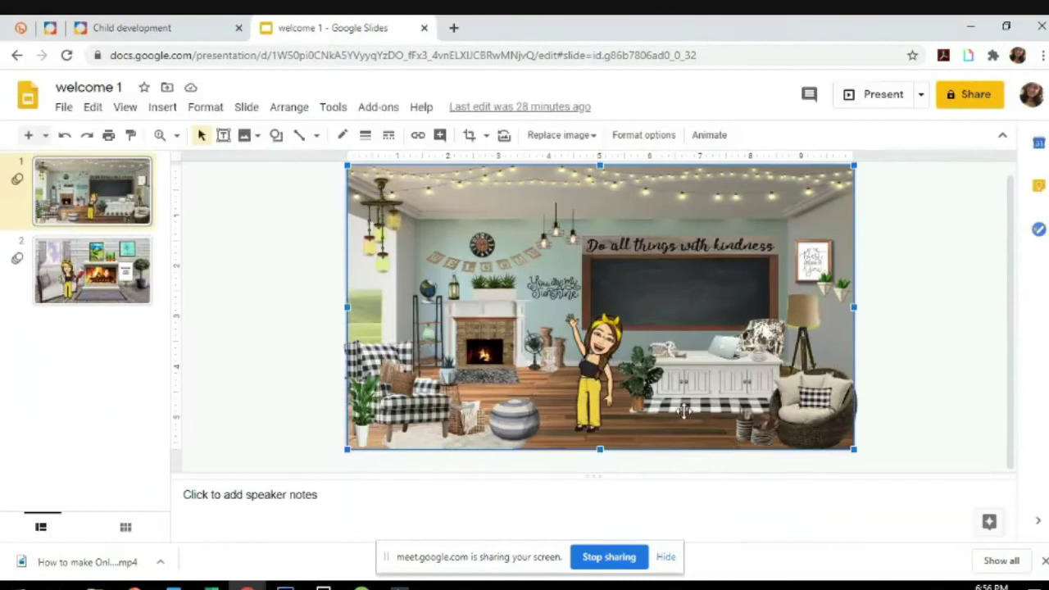
{"action": "left_click", "coordinate": [810, 398]}
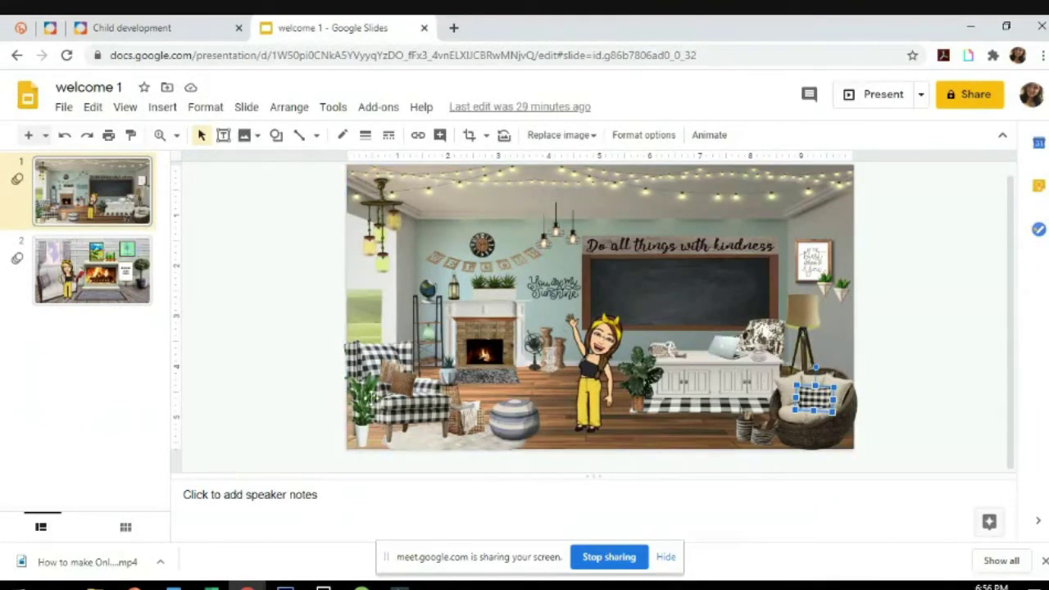
{"action": "left_click", "coordinate": [360, 416]}
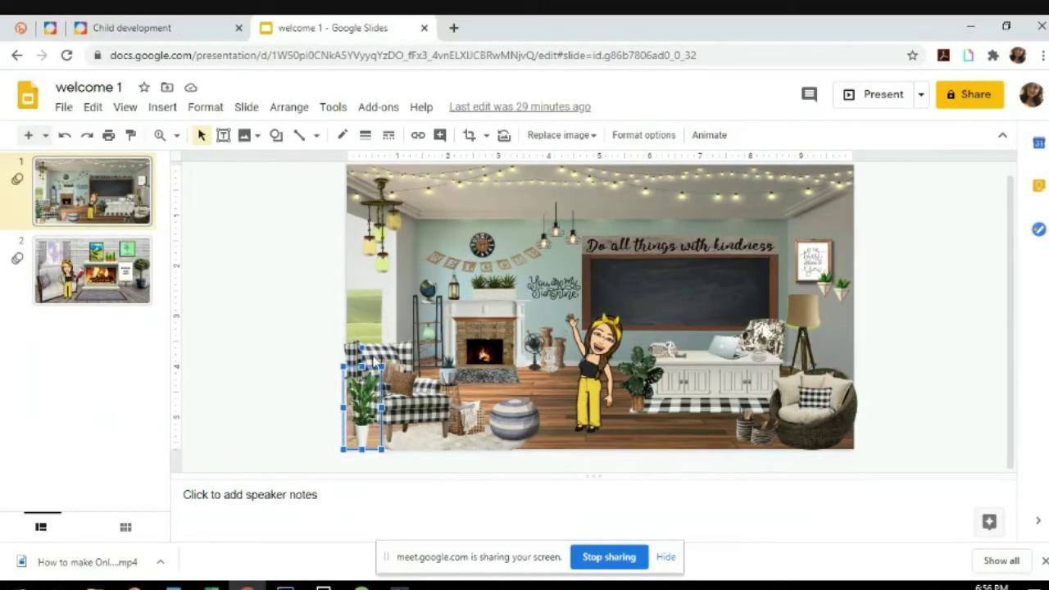
{"action": "left_click", "coordinate": [417, 136]}
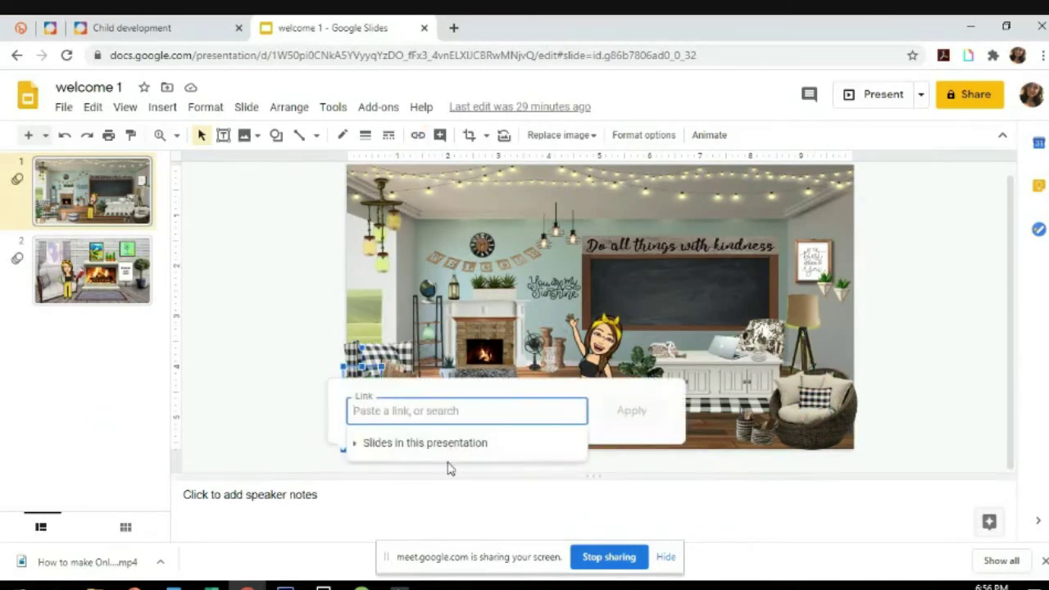
{"action": "left_click", "coordinate": [452, 410]}
{"action": "key", "text": "ctrl+v"}
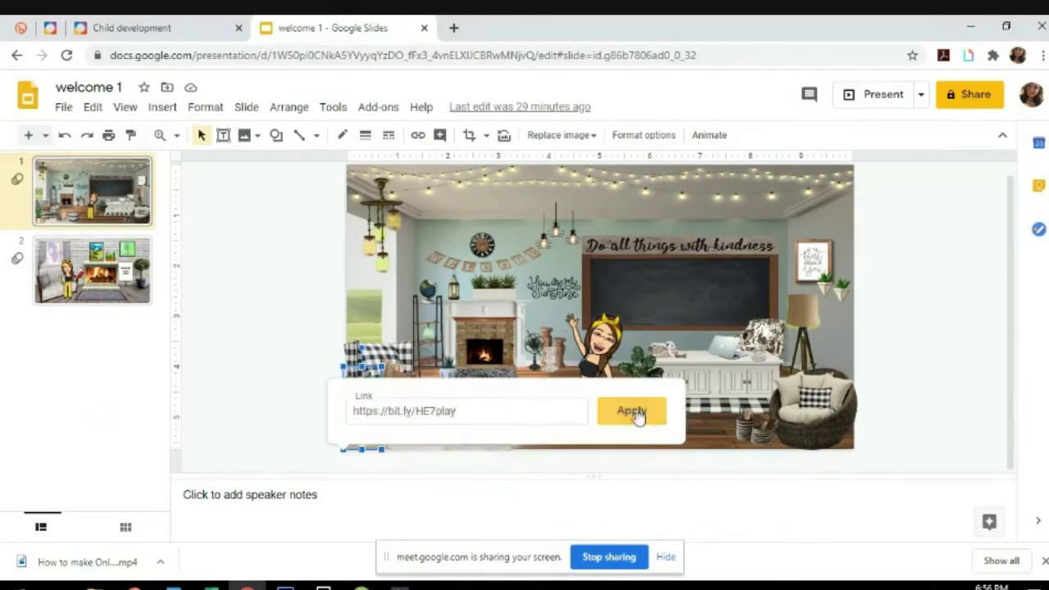
{"action": "left_click", "coordinate": [631, 411]}
{"action": "left_click", "coordinate": [640, 501]}
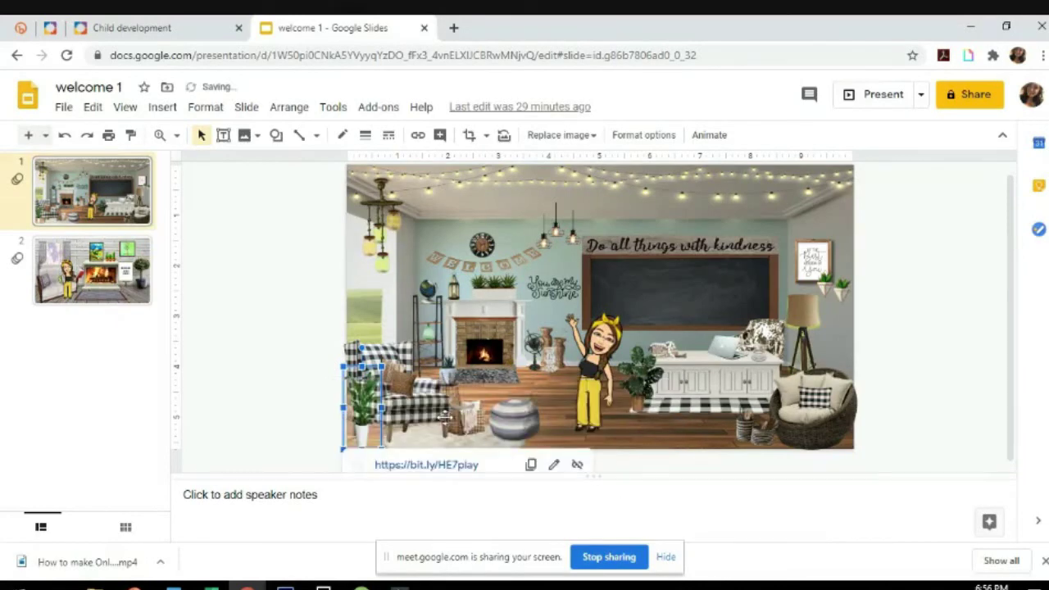
{"action": "left_click", "coordinate": [96, 278]}
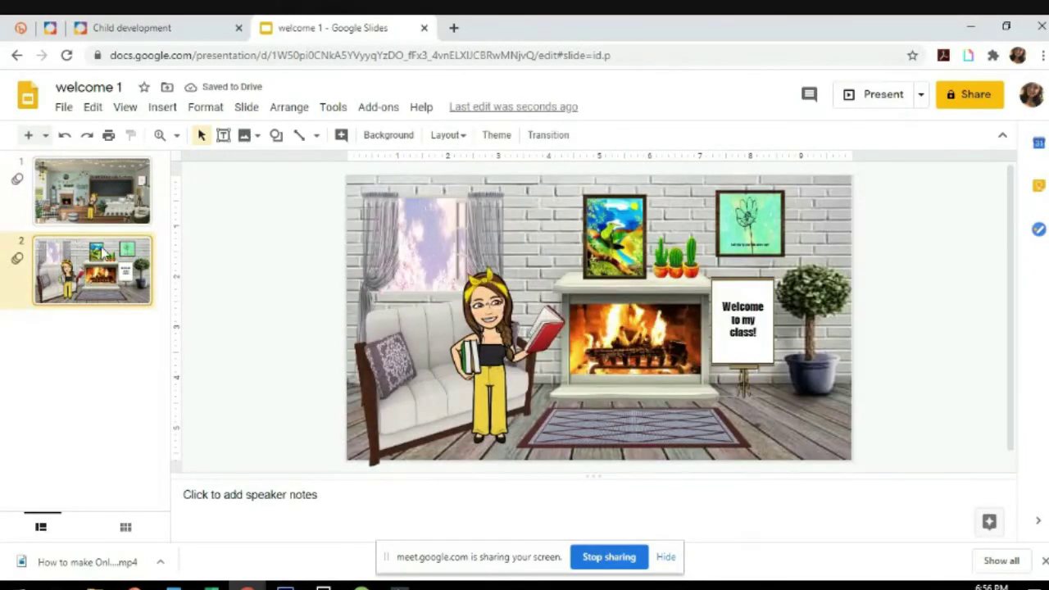
{"action": "key", "text": "Up"}
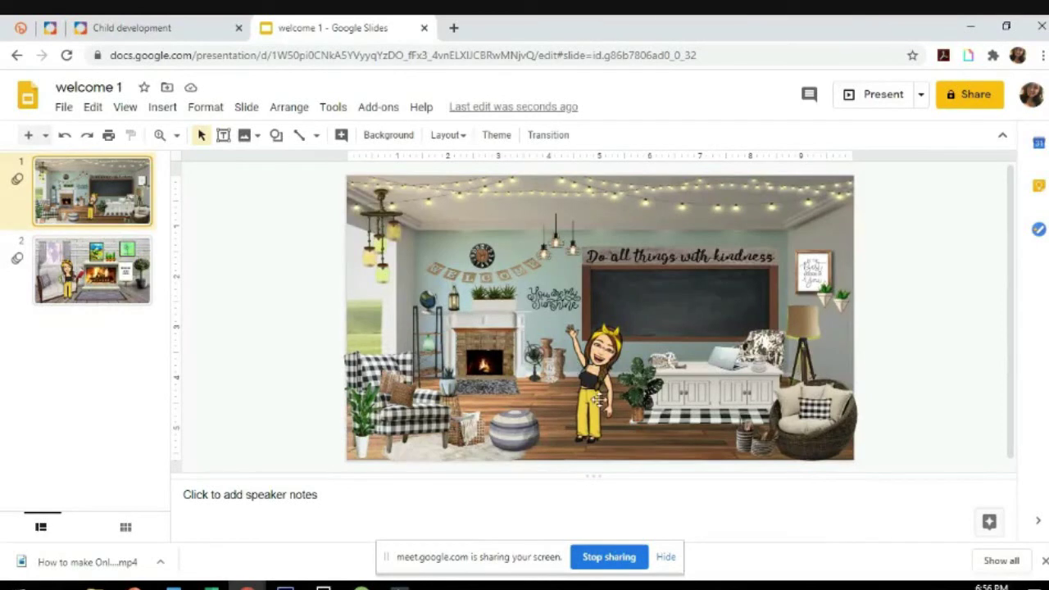
- Open the pouf's Philosophy of Education game link, then select the chalkboard's YouTube link
{"action": "left_click", "coordinate": [599, 447]}
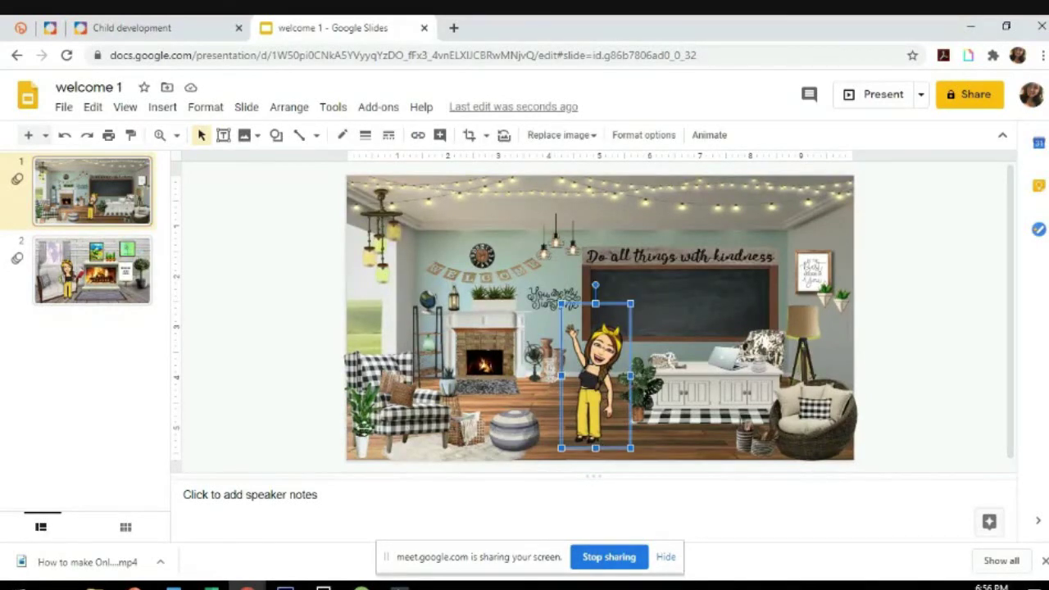
{"action": "left_click", "coordinate": [363, 430]}
{"action": "scroll", "coordinate": [363, 430], "scroll_direction": "down", "scroll_amount": 1}
{"action": "left_click", "coordinate": [514, 422]}
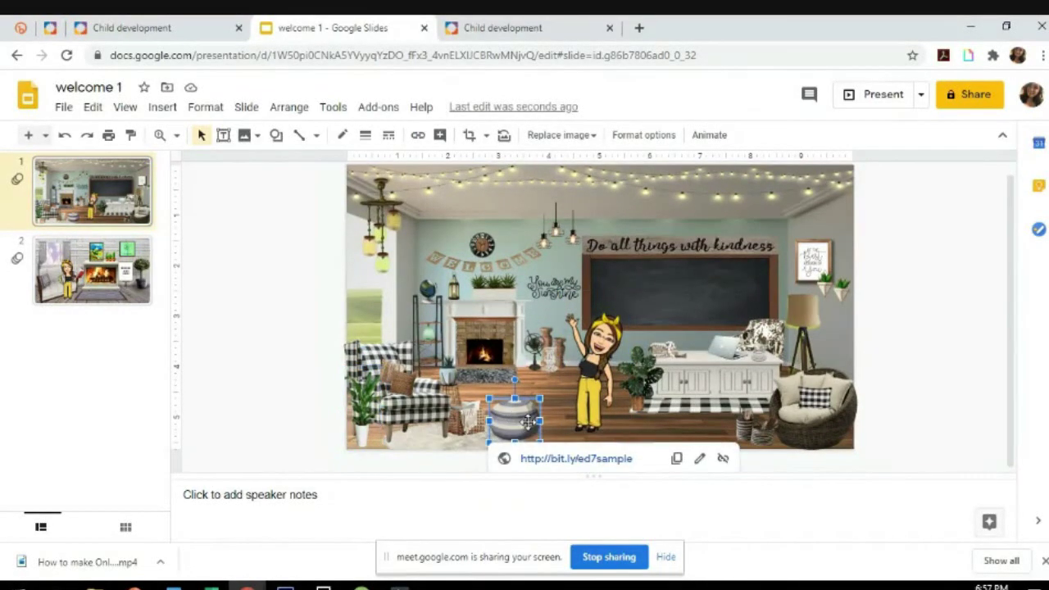
{"action": "left_click", "coordinate": [579, 458]}
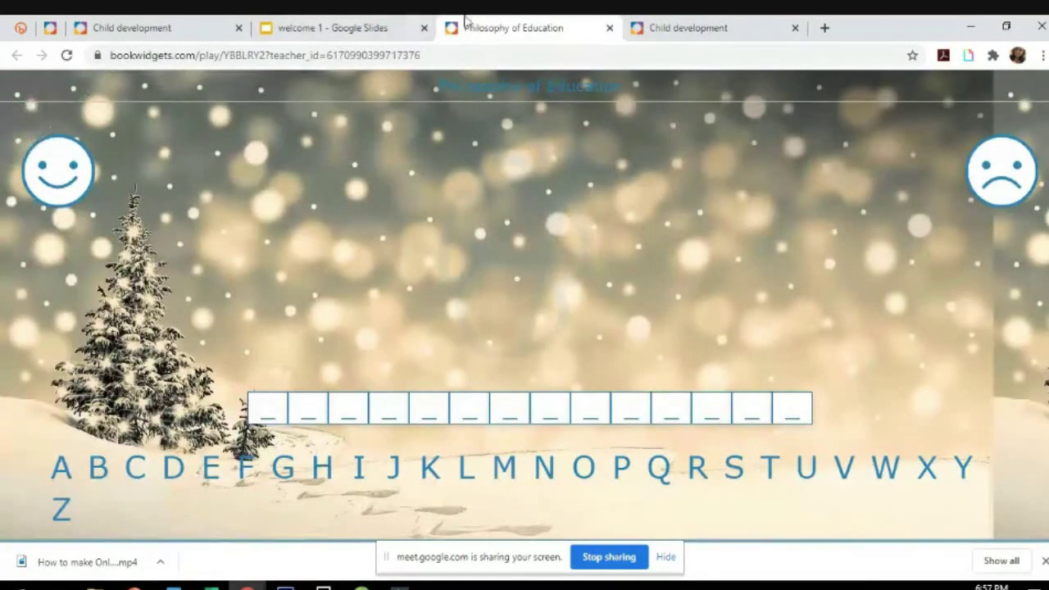
{"action": "left_click", "coordinate": [373, 28]}
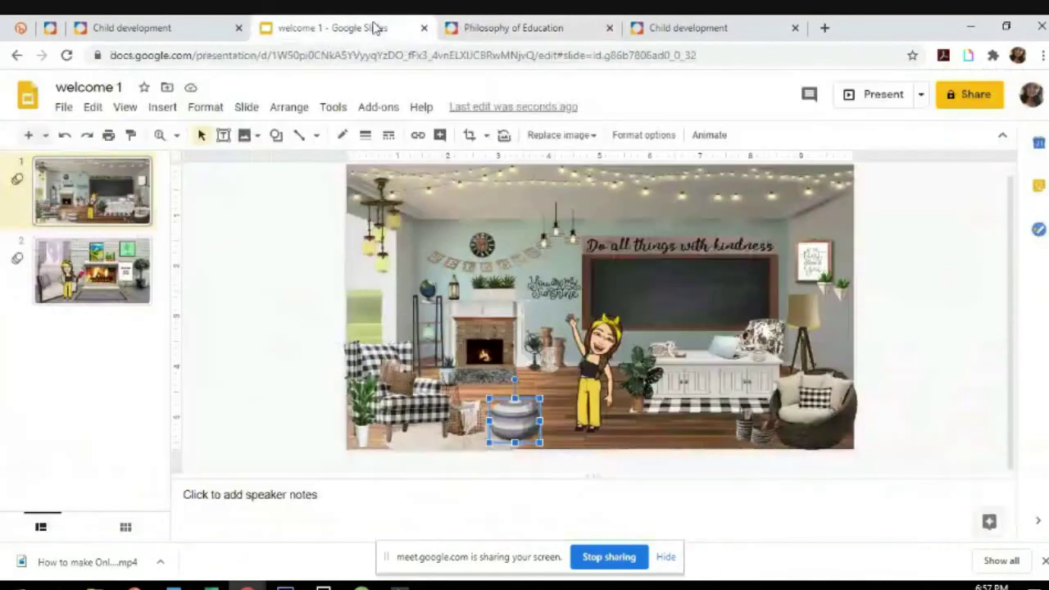
{"action": "left_click", "coordinate": [697, 295]}
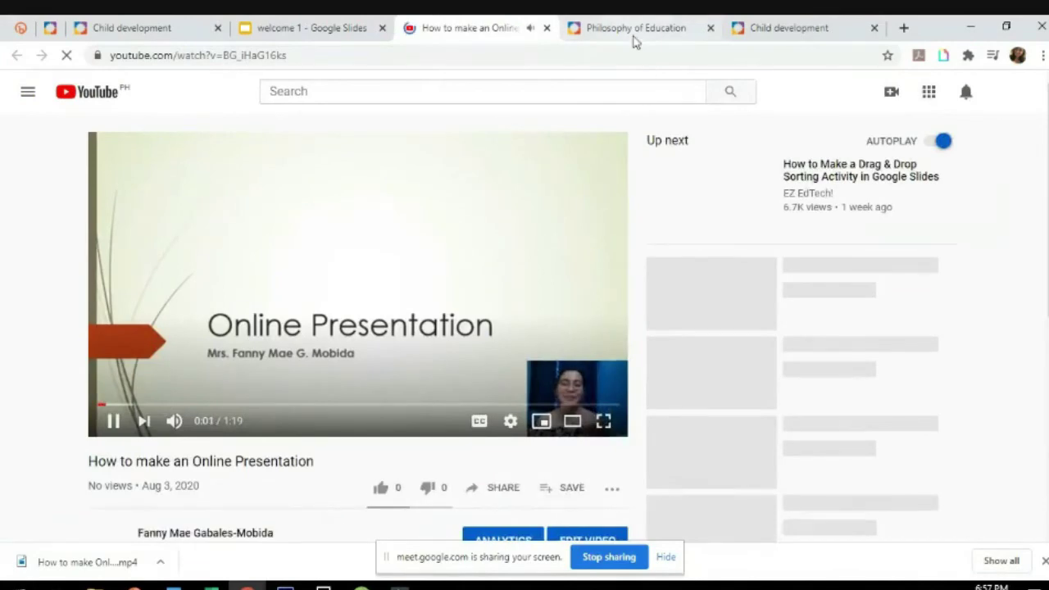
- Close the BookWidgets Child development Share window and pause the YouTube video at 0:11
{"action": "left_click", "coordinate": [635, 33]}
{"action": "left_click", "coordinate": [791, 30]}
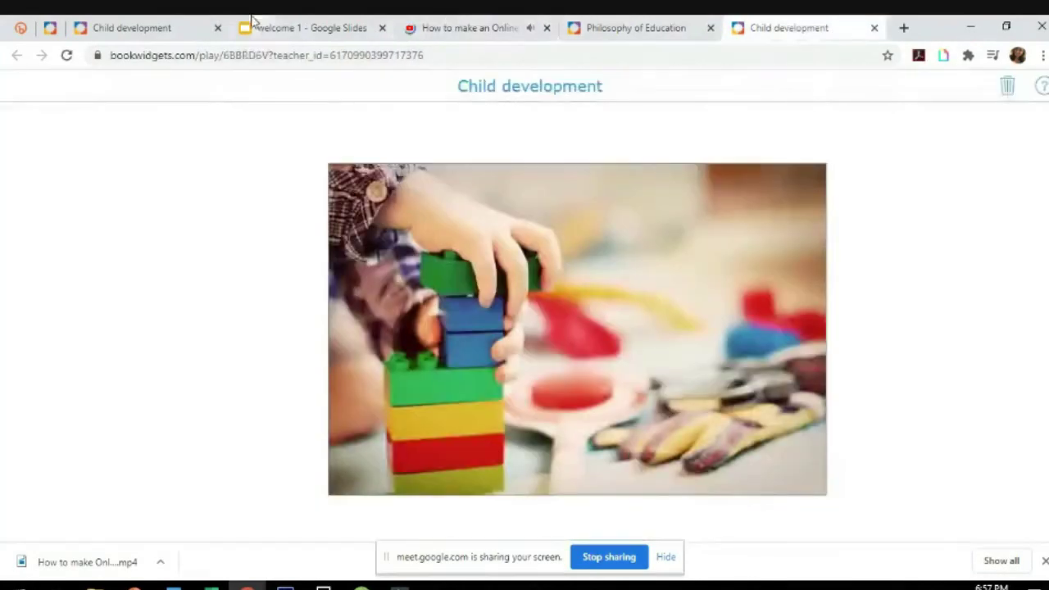
{"action": "left_click", "coordinate": [489, 29]}
{"action": "left_click", "coordinate": [305, 29]}
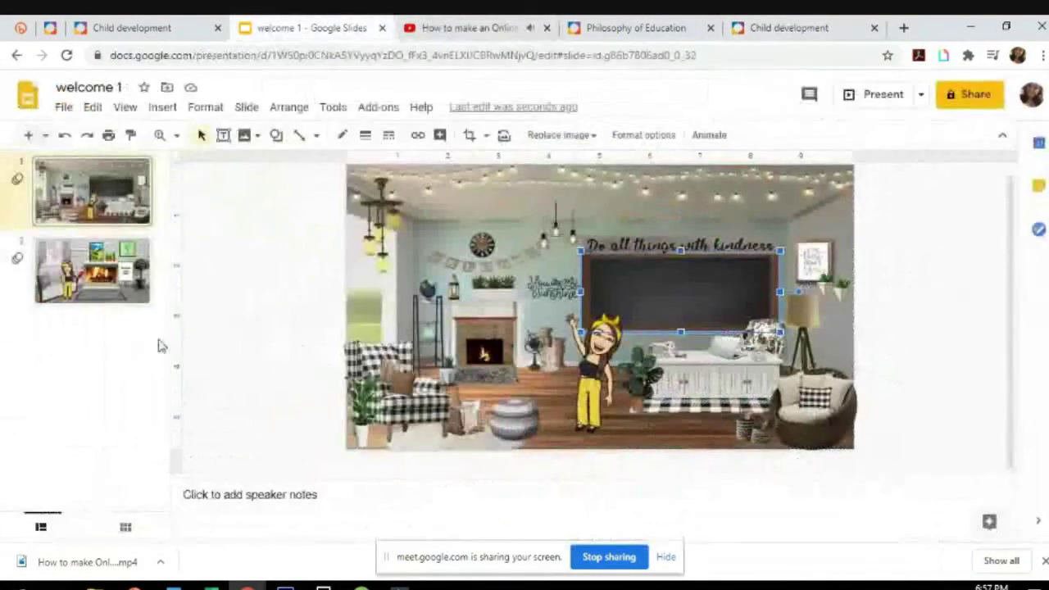
{"action": "left_click", "coordinate": [114, 27]}
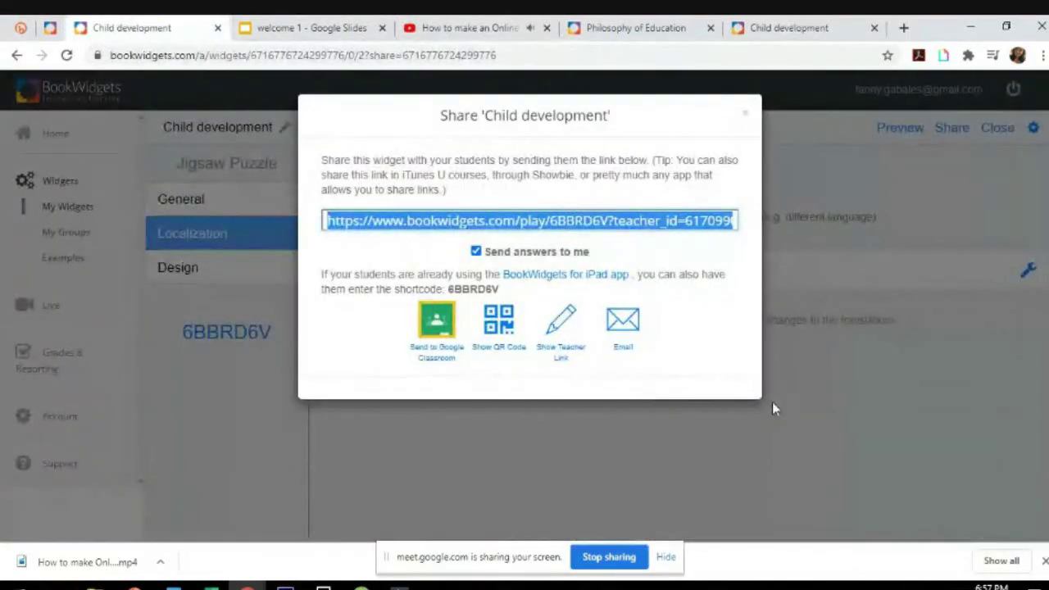
{"action": "left_click", "coordinate": [745, 112]}
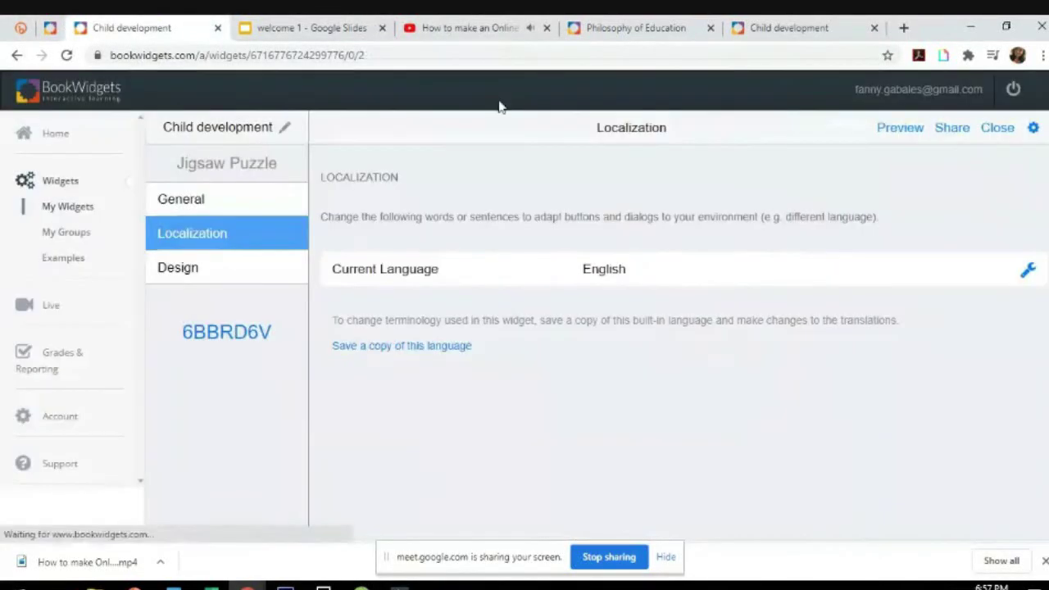
{"action": "left_click", "coordinate": [492, 27]}
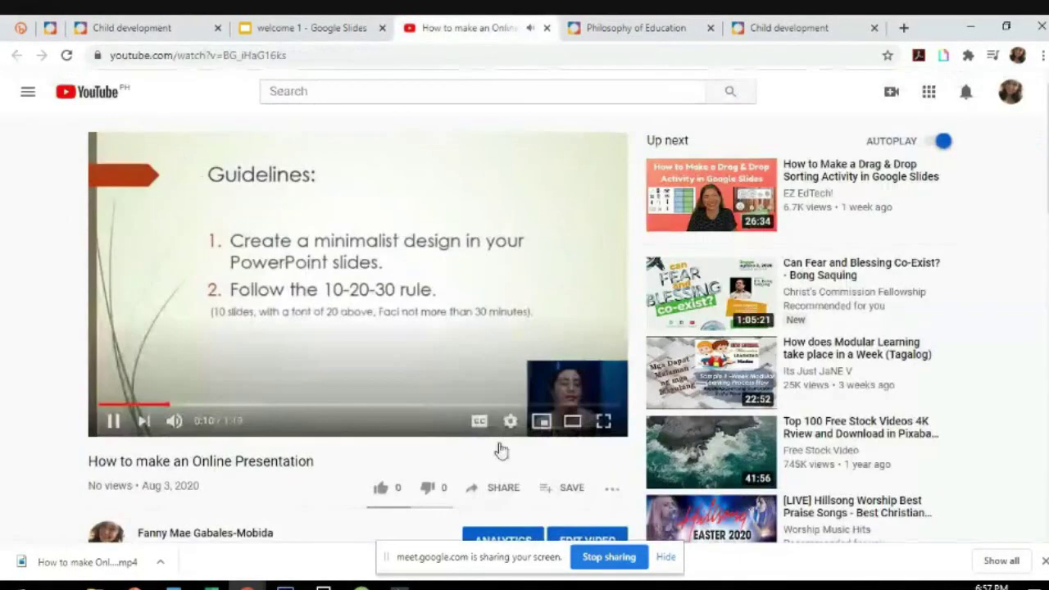
{"action": "left_click", "coordinate": [111, 422]}
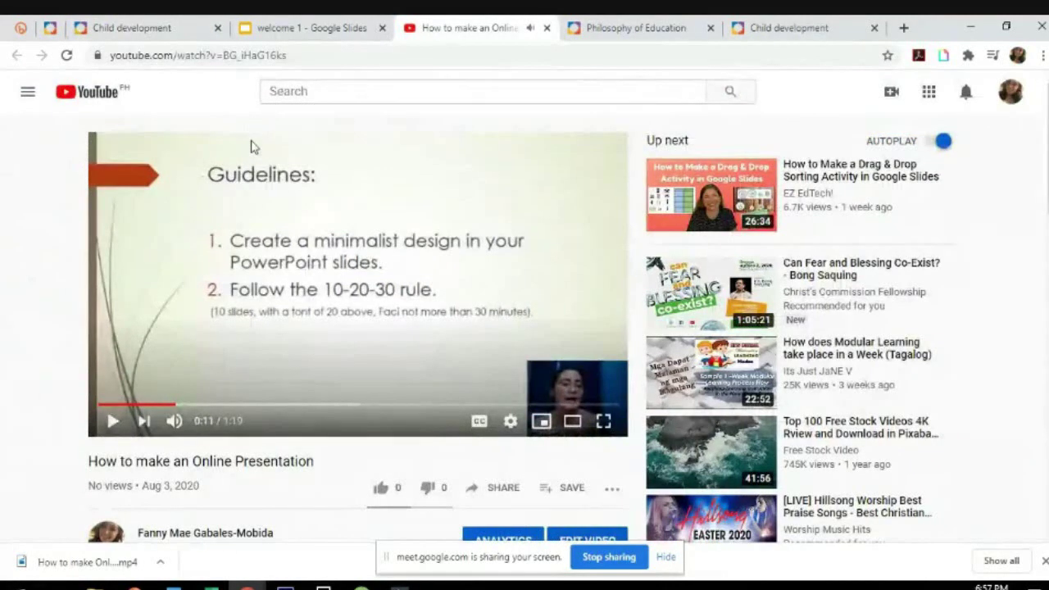